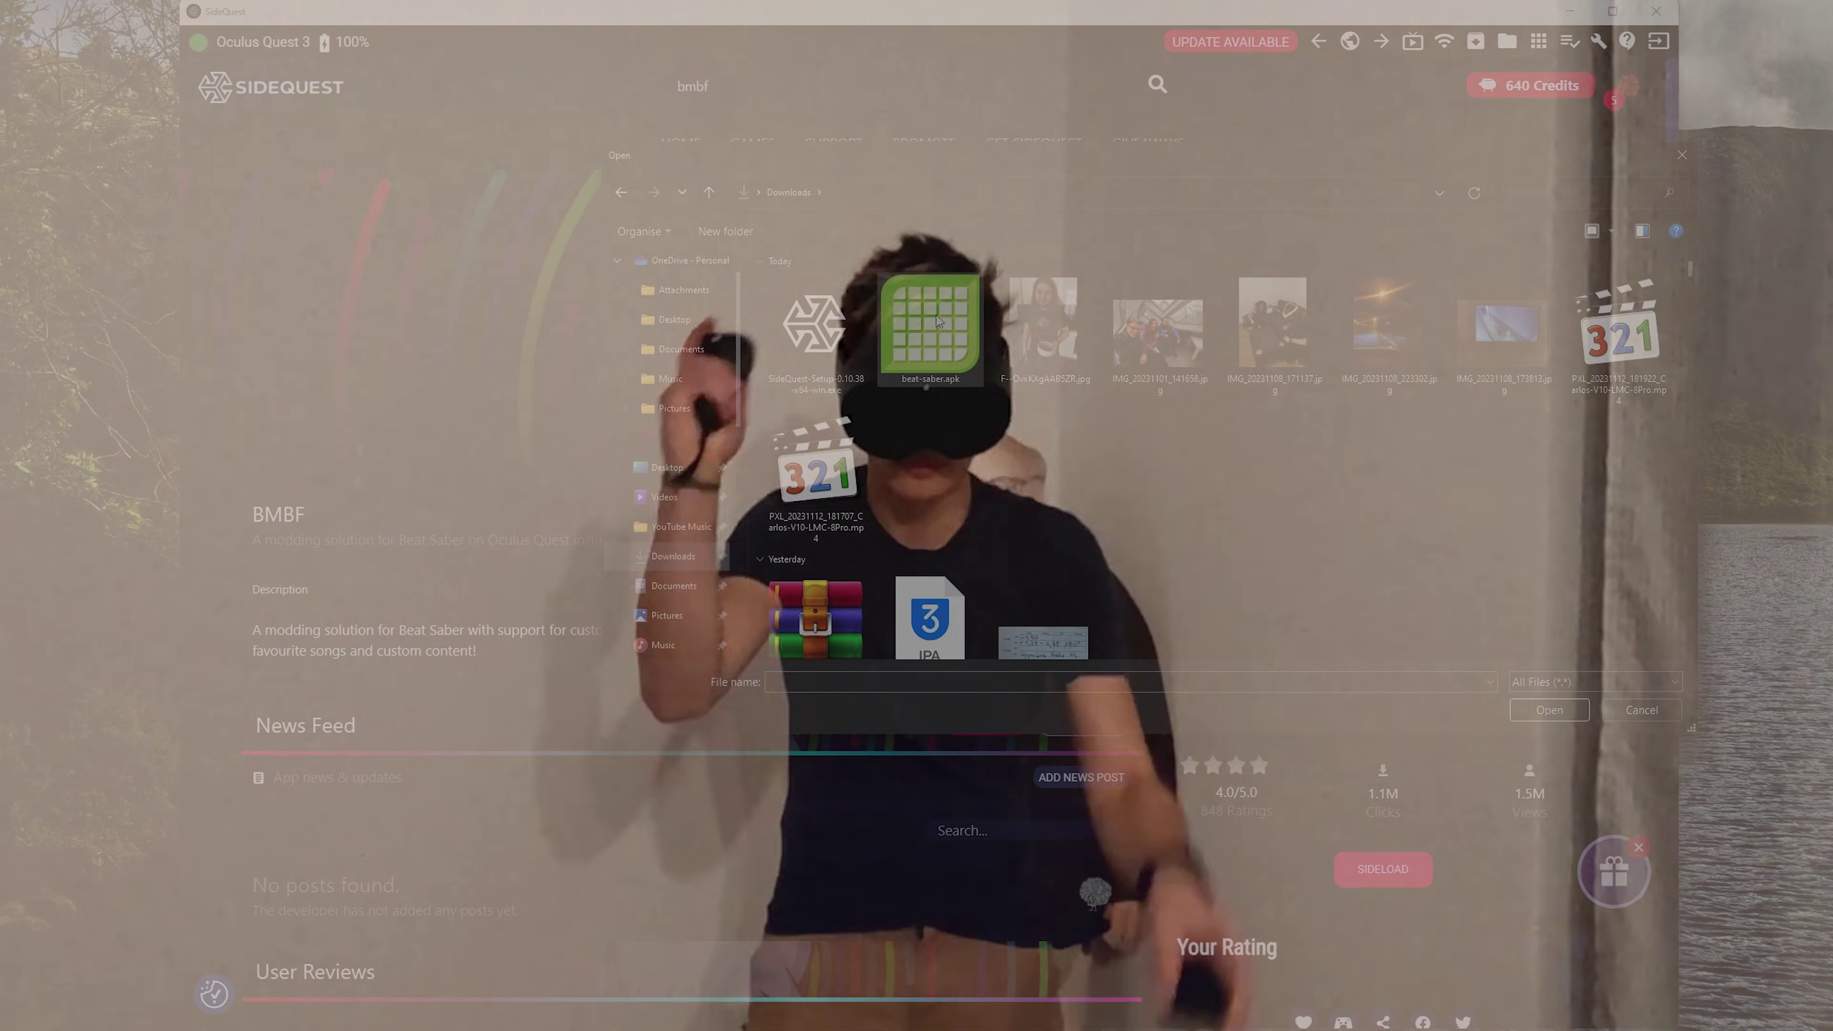
Install beat-saber.apk from the Downloads folder onto the connected headset
{"action": "double_click", "coordinate": [938, 322]}
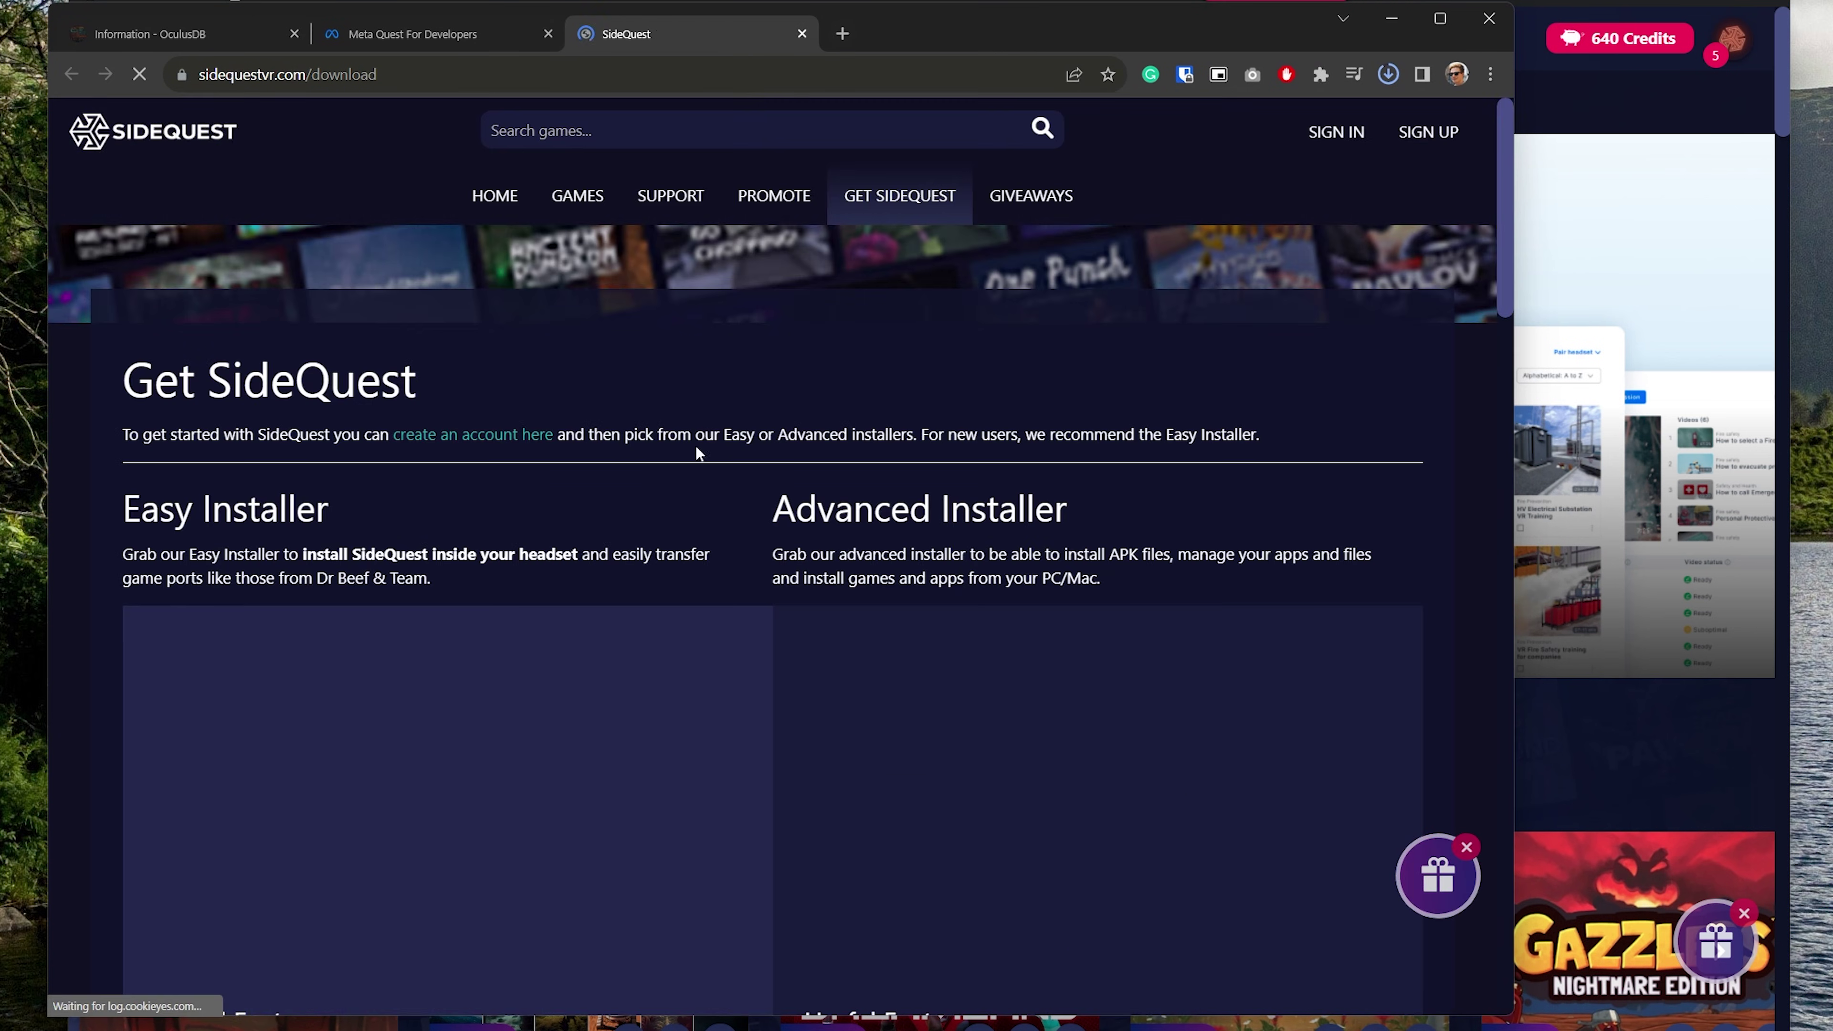
Download SideQuest's Advanced Installer for Windows 10 x64
{"action": "scroll", "coordinate": [709, 514], "scroll_direction": "down", "scroll_amount": 3}
{"action": "scroll", "coordinate": [1055, 613], "scroll_direction": "down", "scroll_amount": 5}
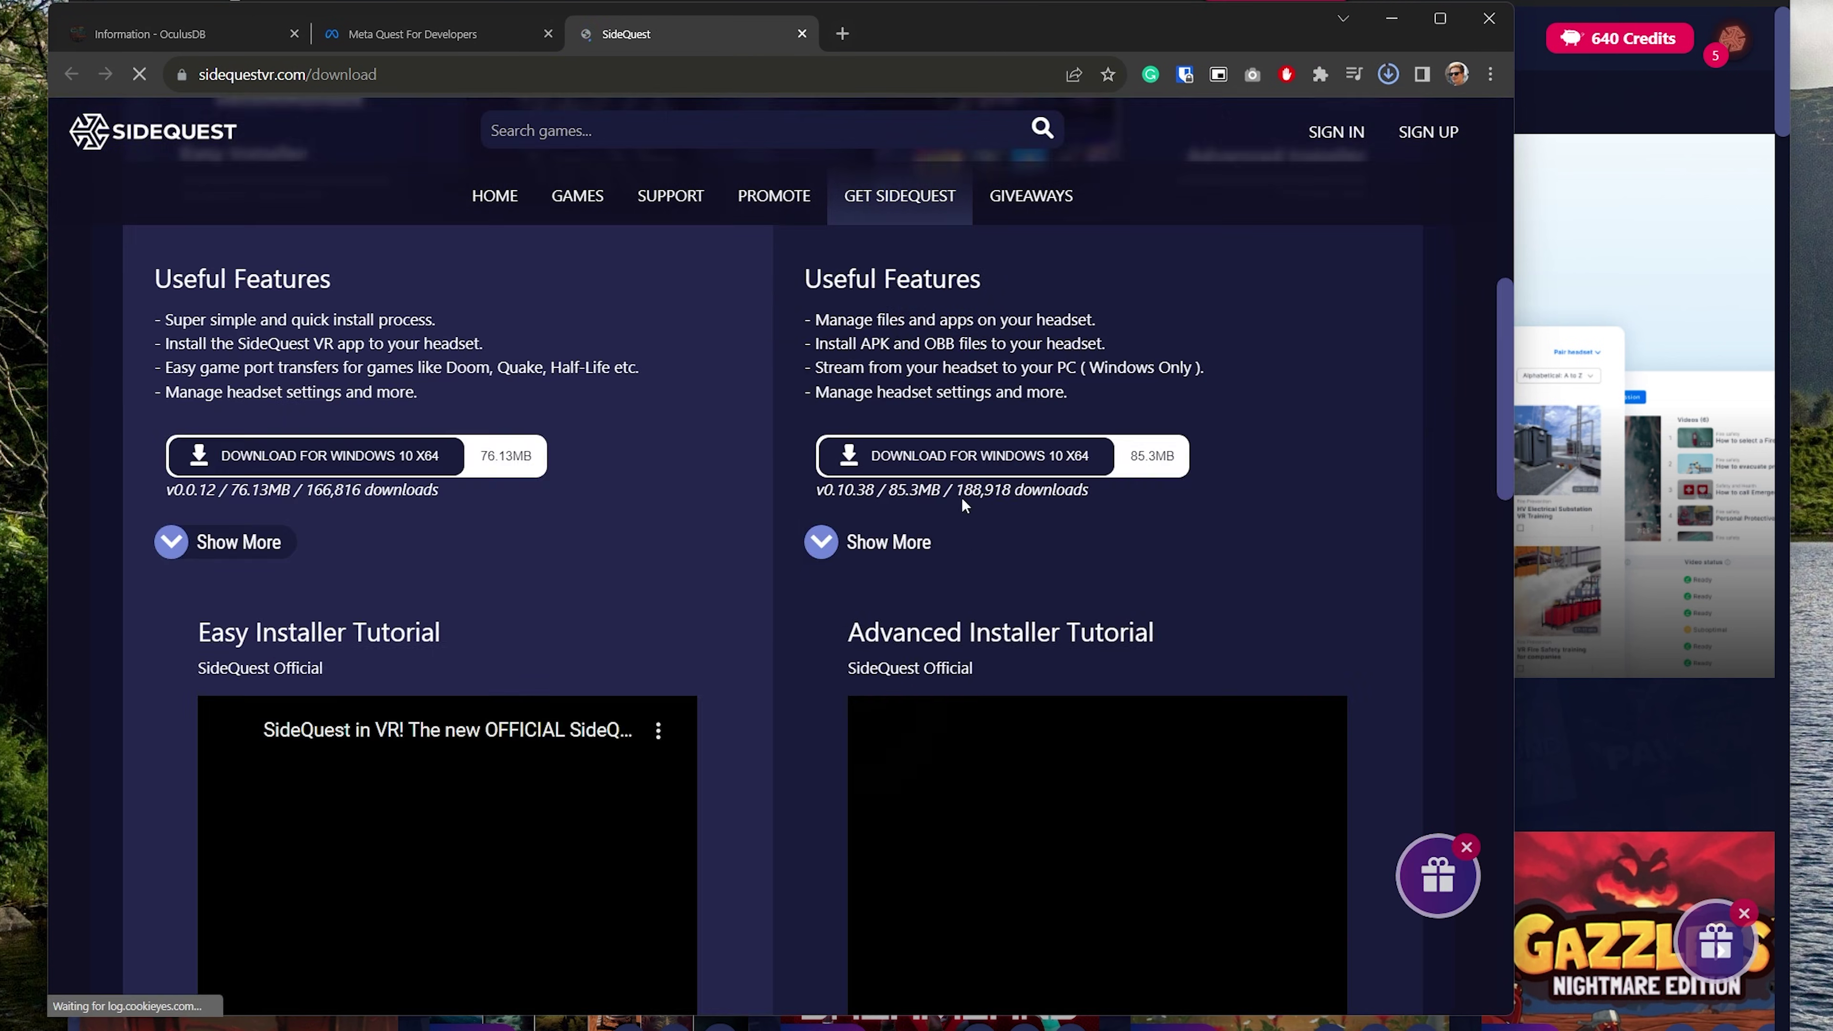
{"action": "left_click", "coordinate": [952, 459]}
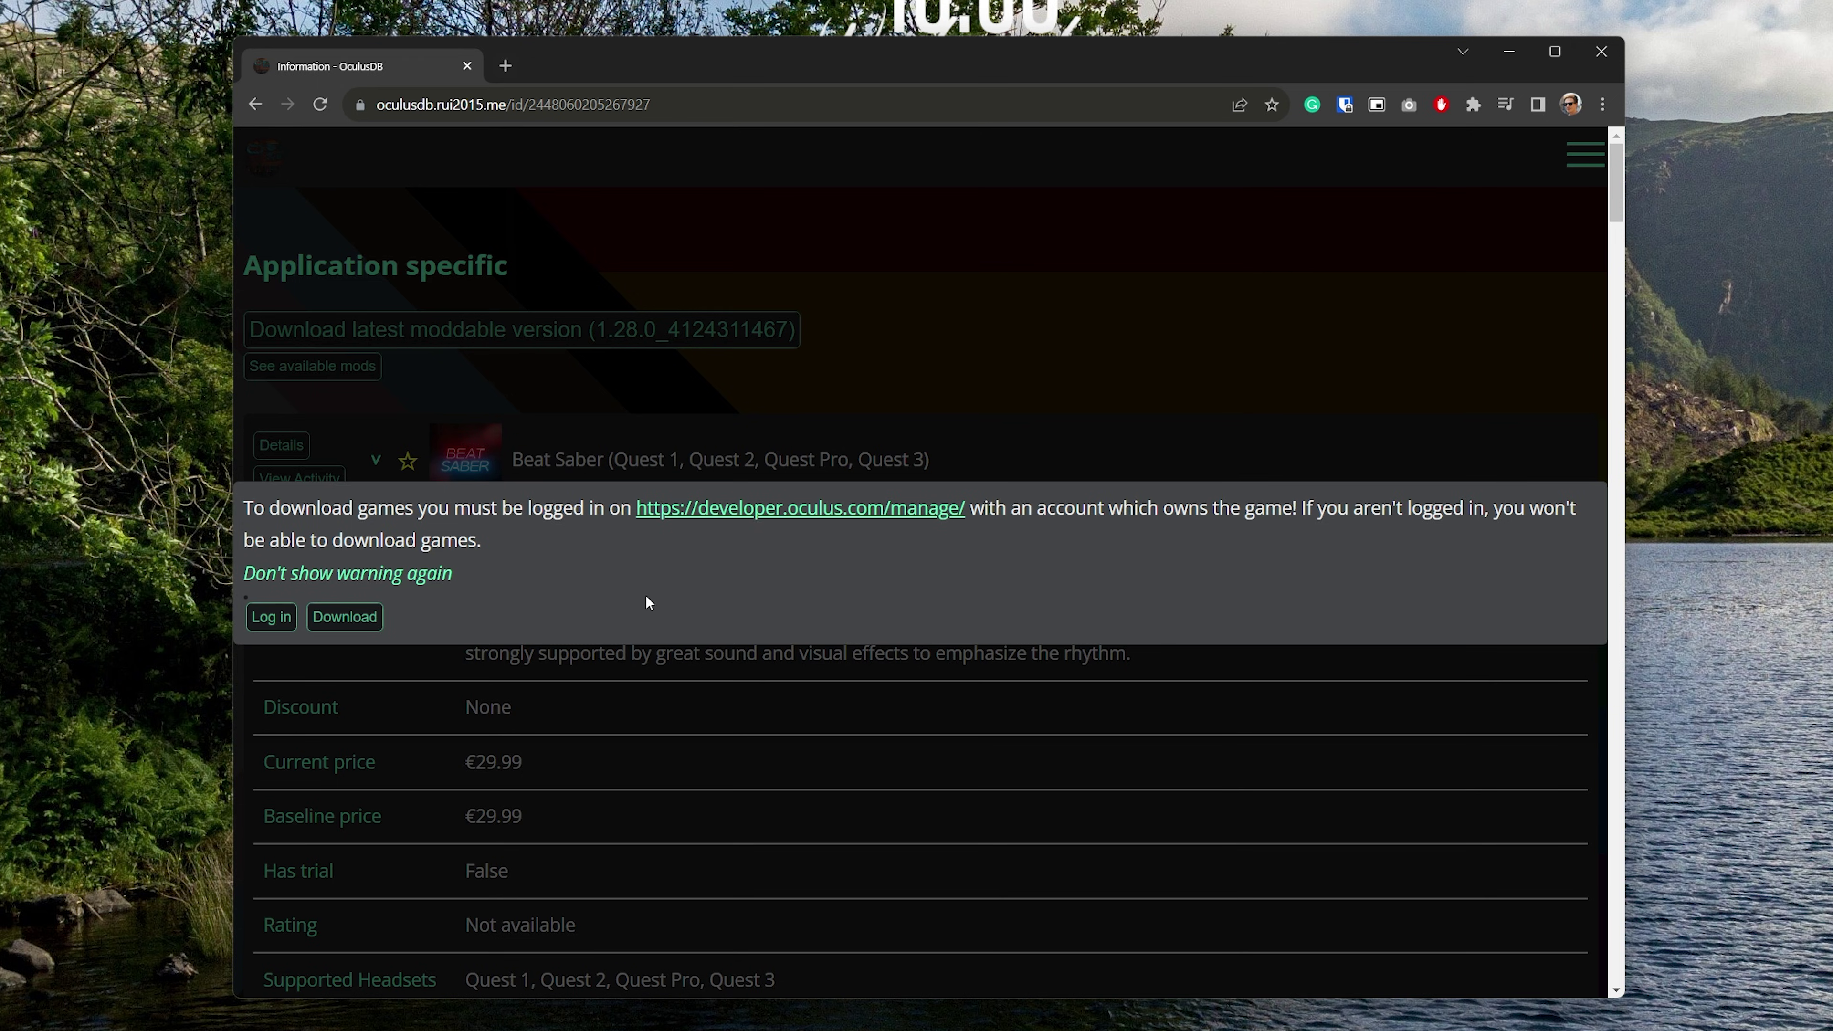
Search OculusDB for Beat Saber and open its details page
{"action": "left_click", "coordinate": [620, 64]}
{"action": "left_click", "coordinate": [950, 66]}
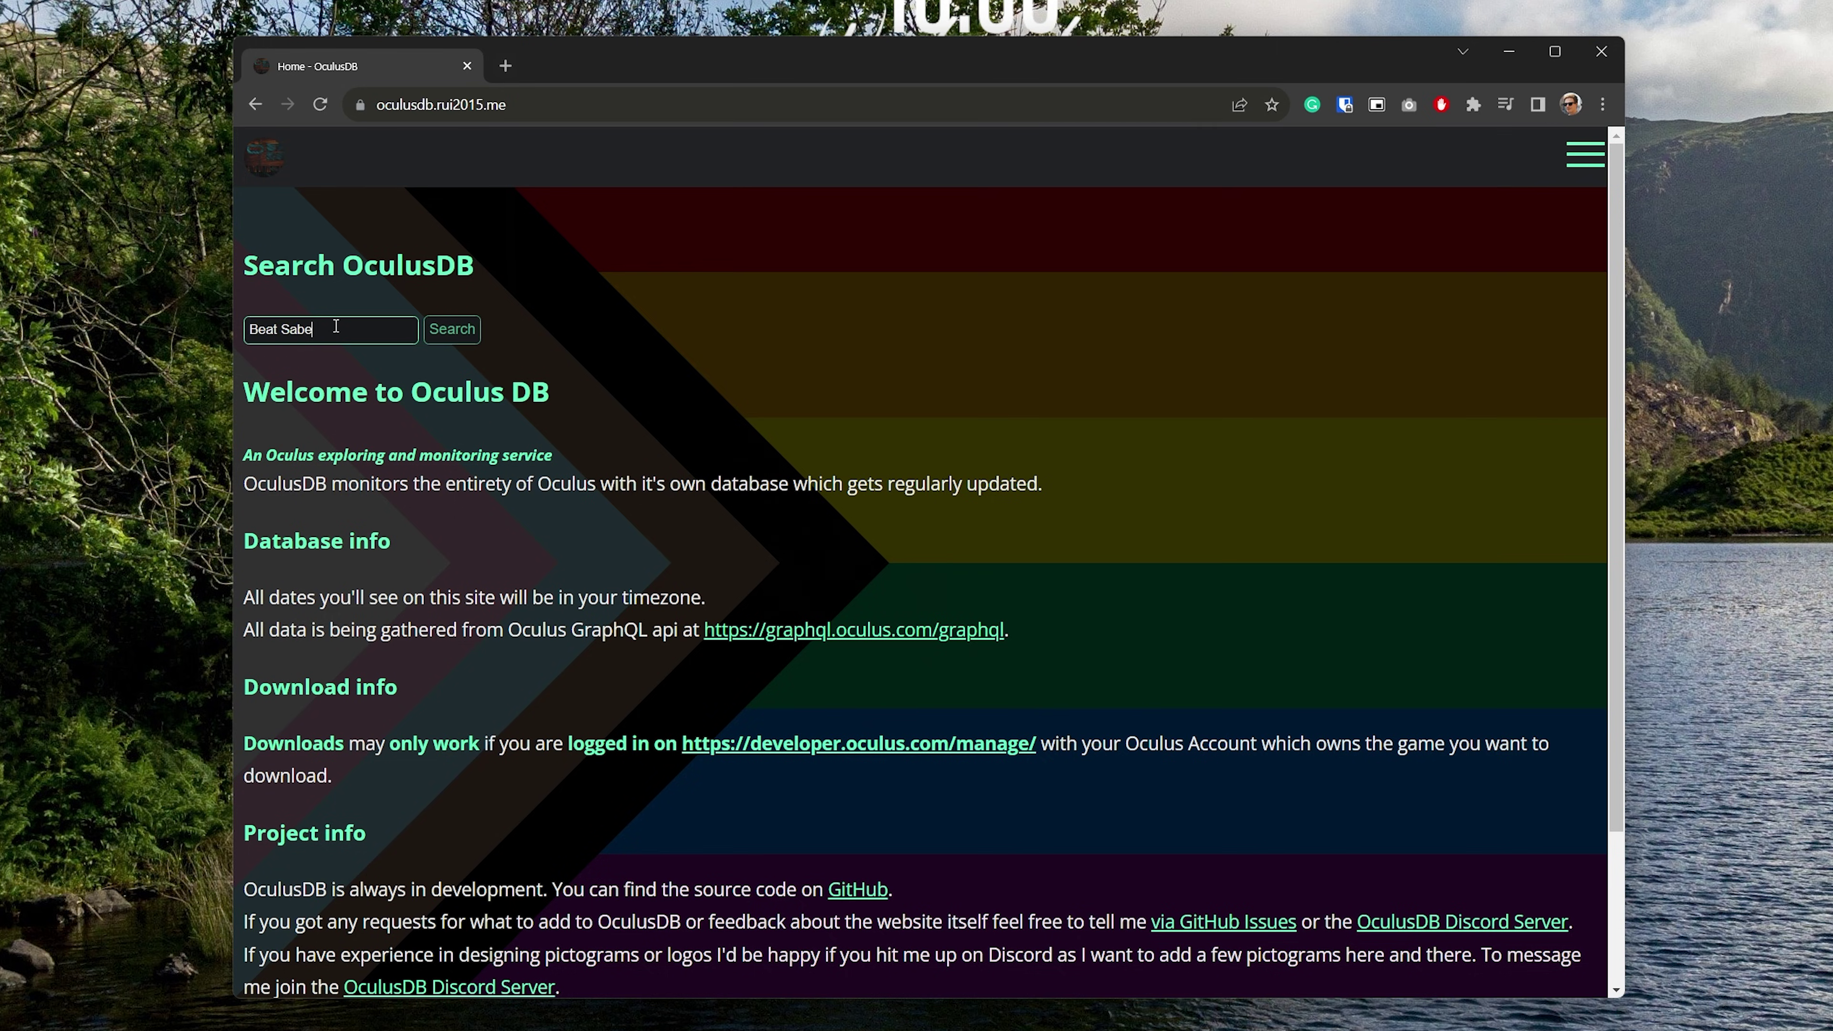
{"action": "key", "text": "Return"}
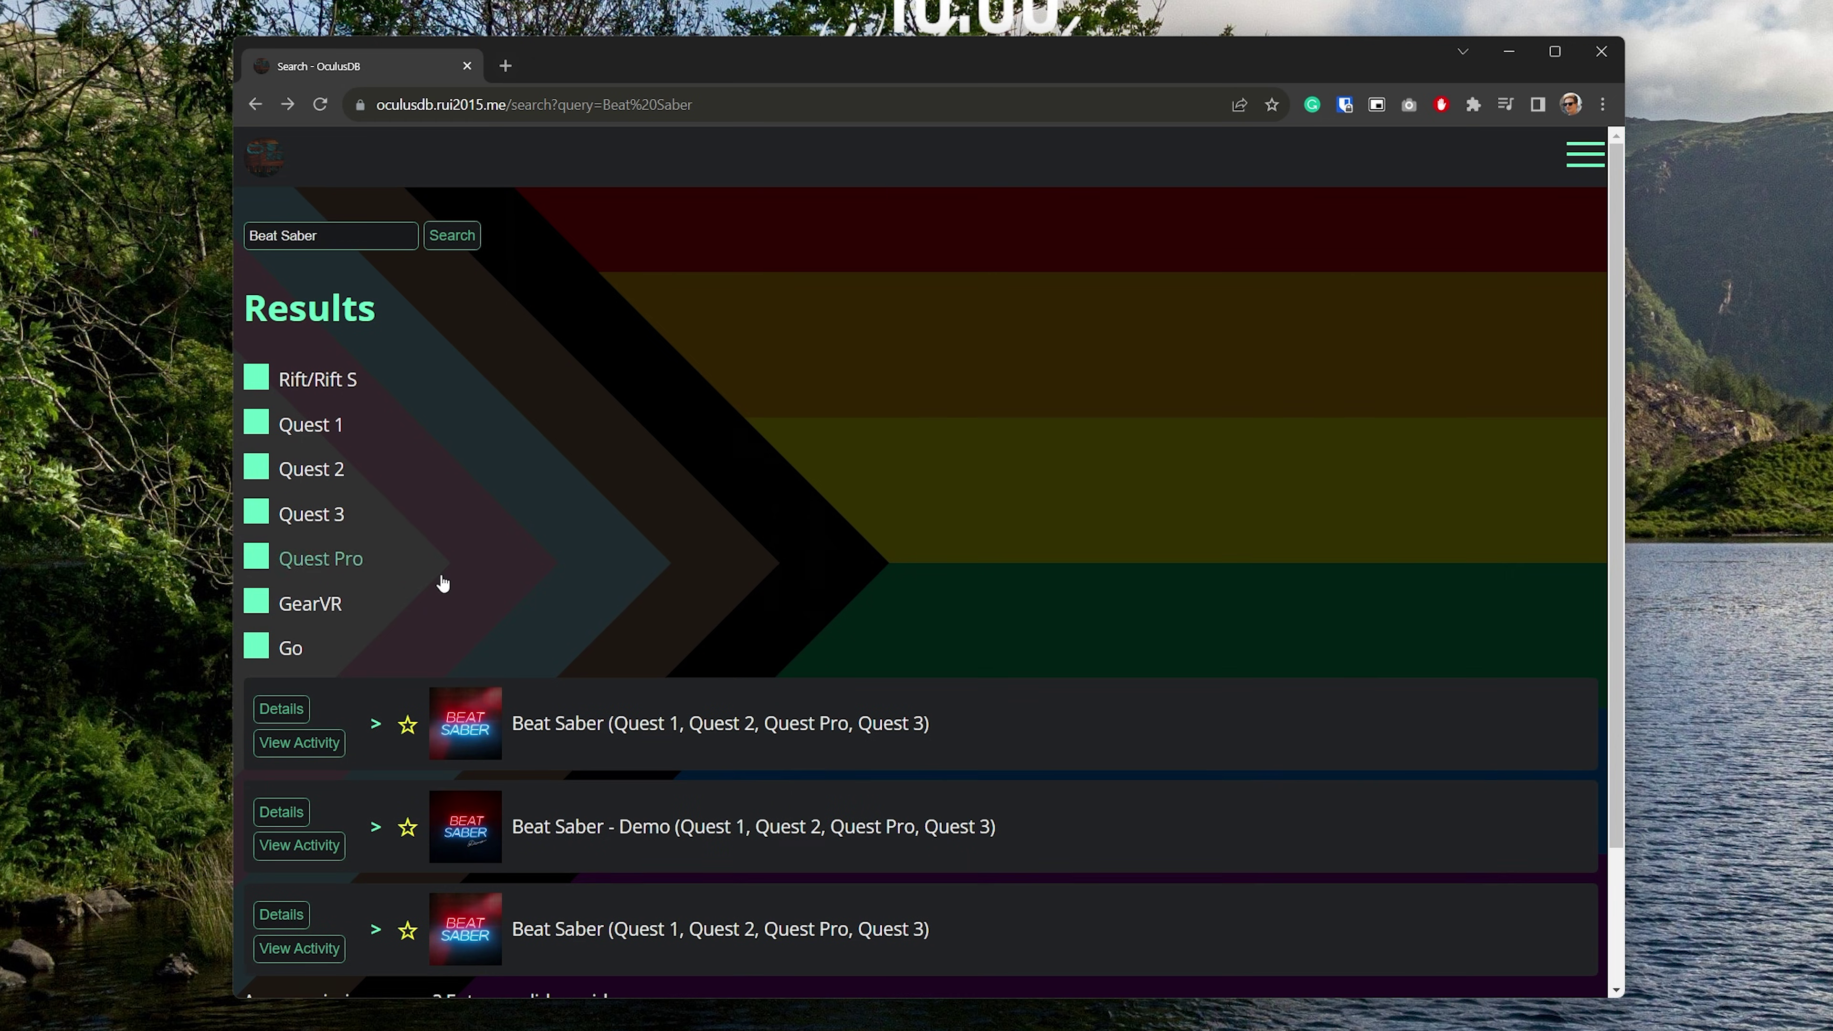
{"action": "scroll", "coordinate": [443, 584], "scroll_direction": "down", "scroll_amount": 2}
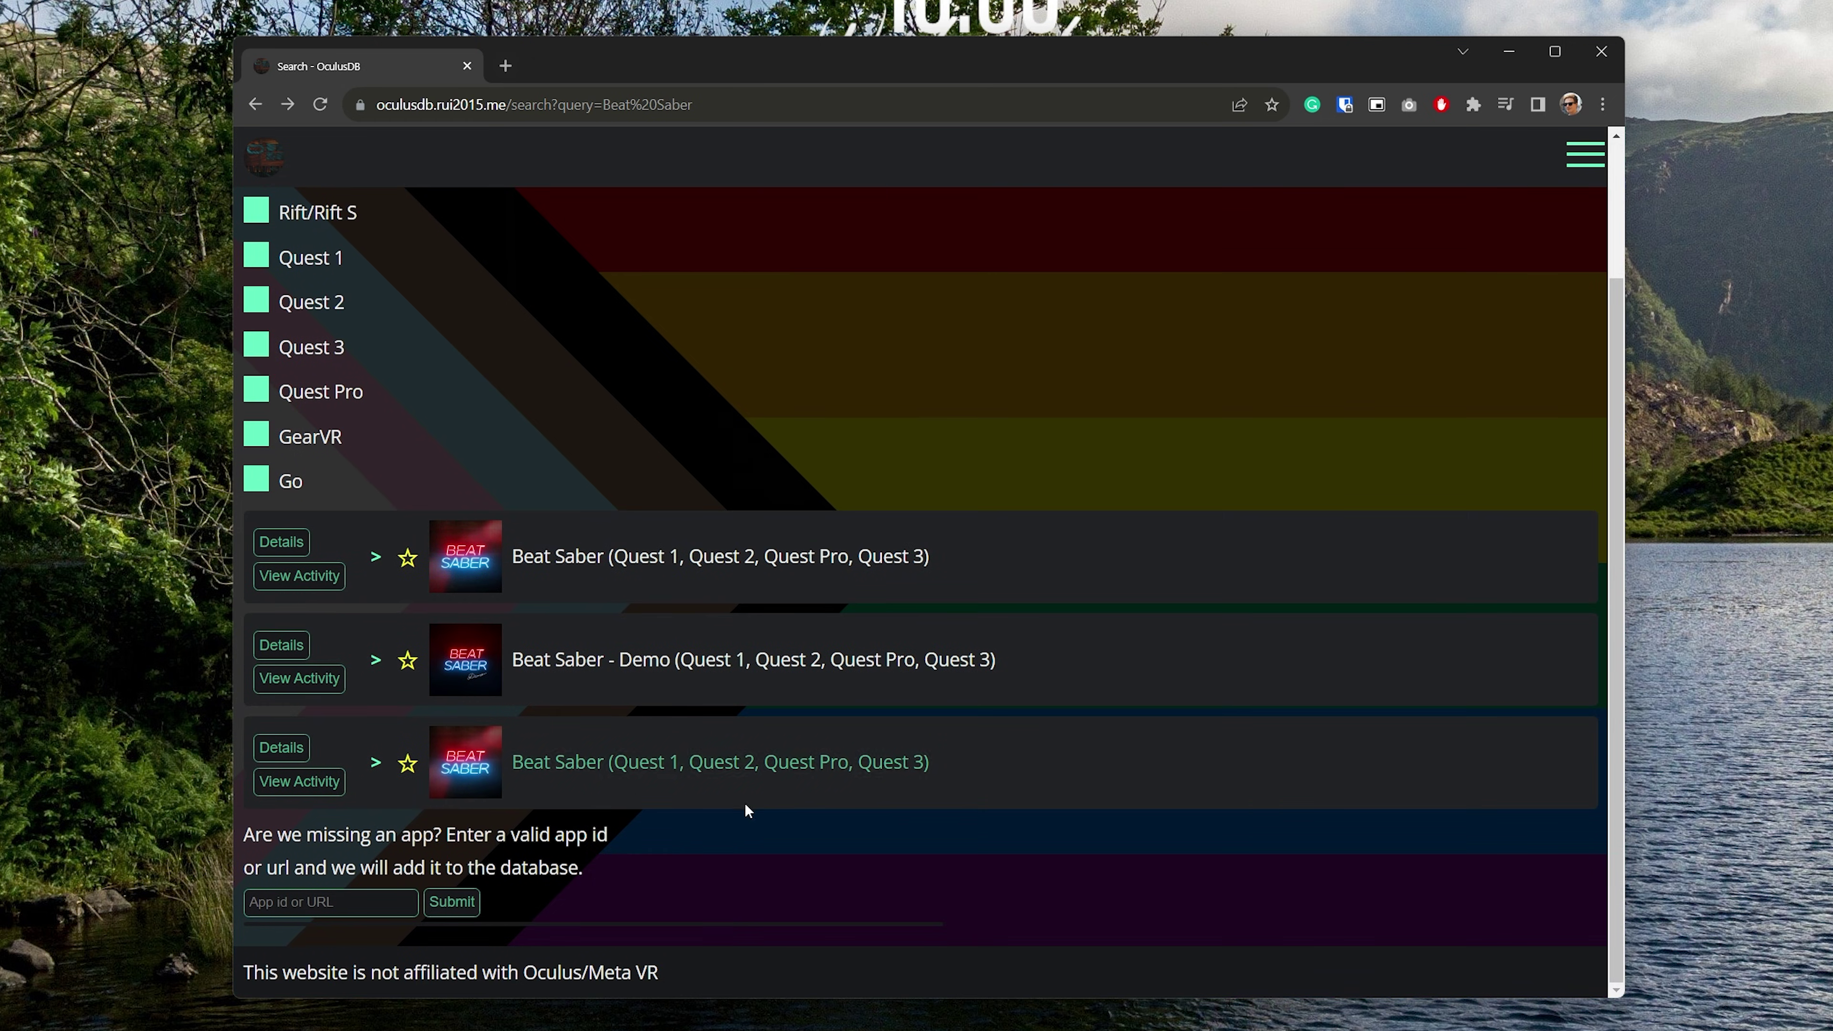
{"action": "left_click", "coordinate": [282, 747]}
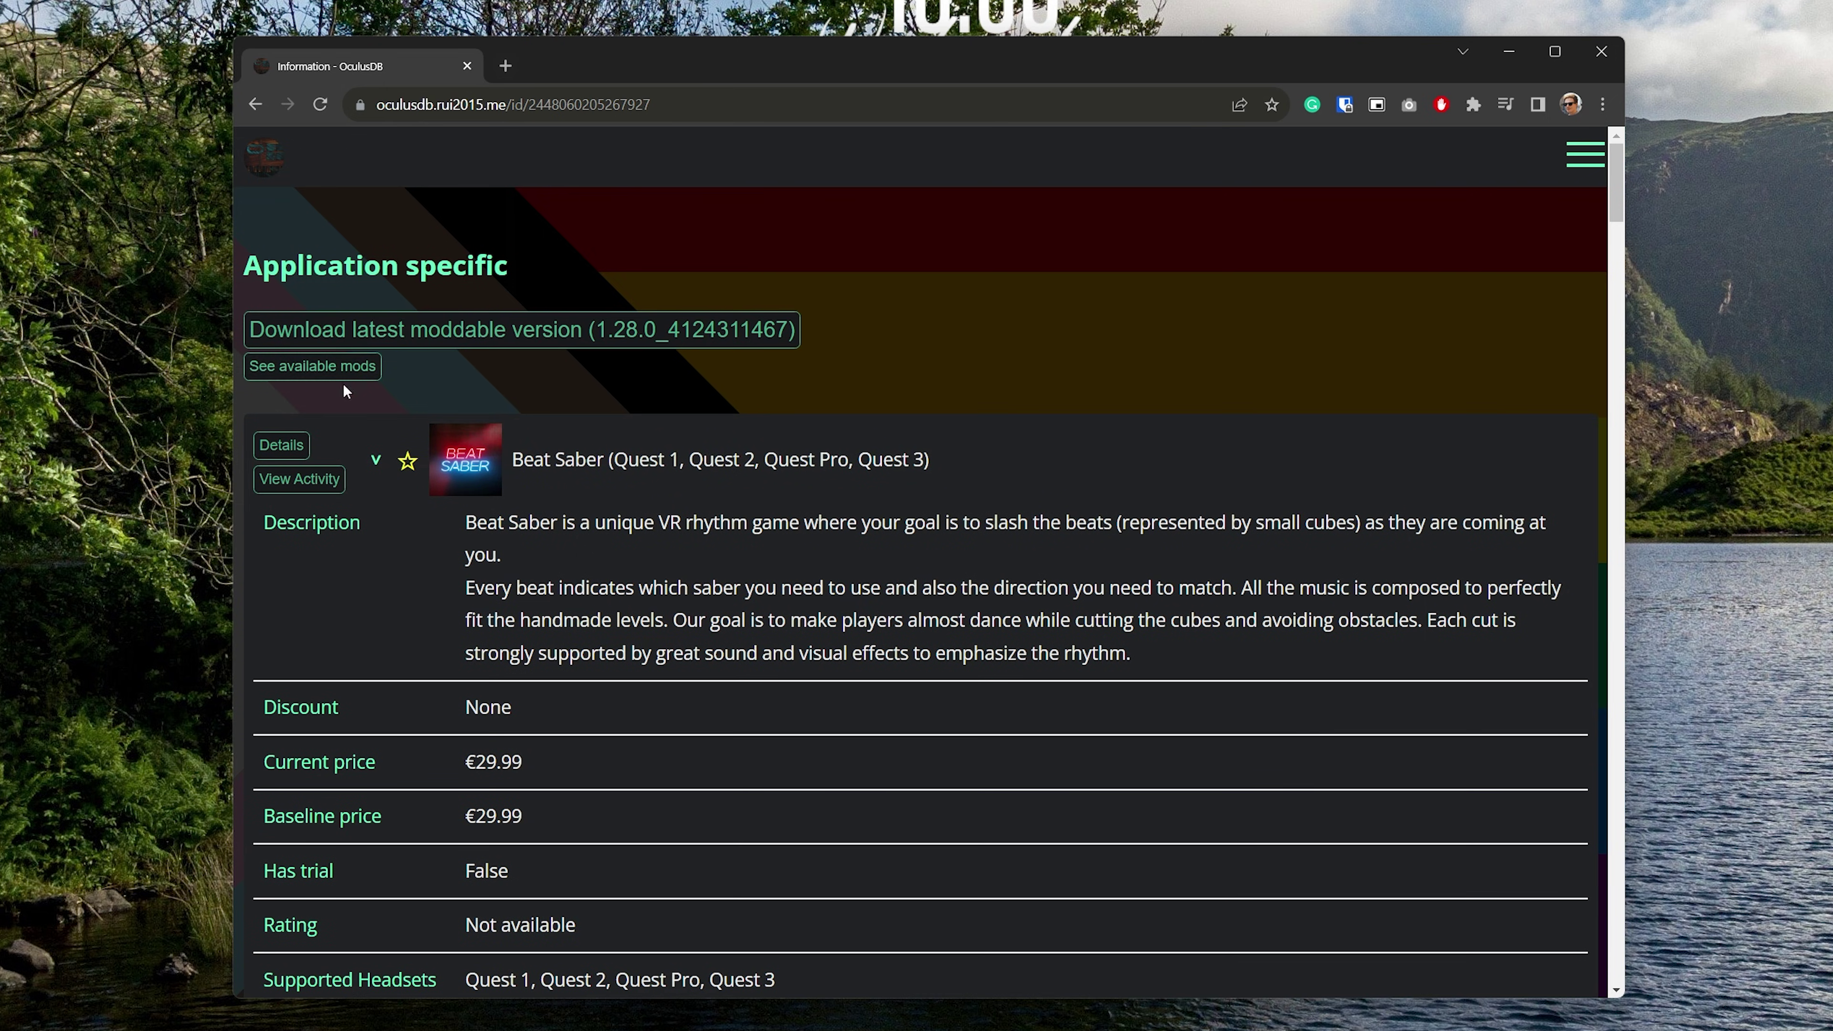
{"action": "left_click", "coordinate": [503, 335]}
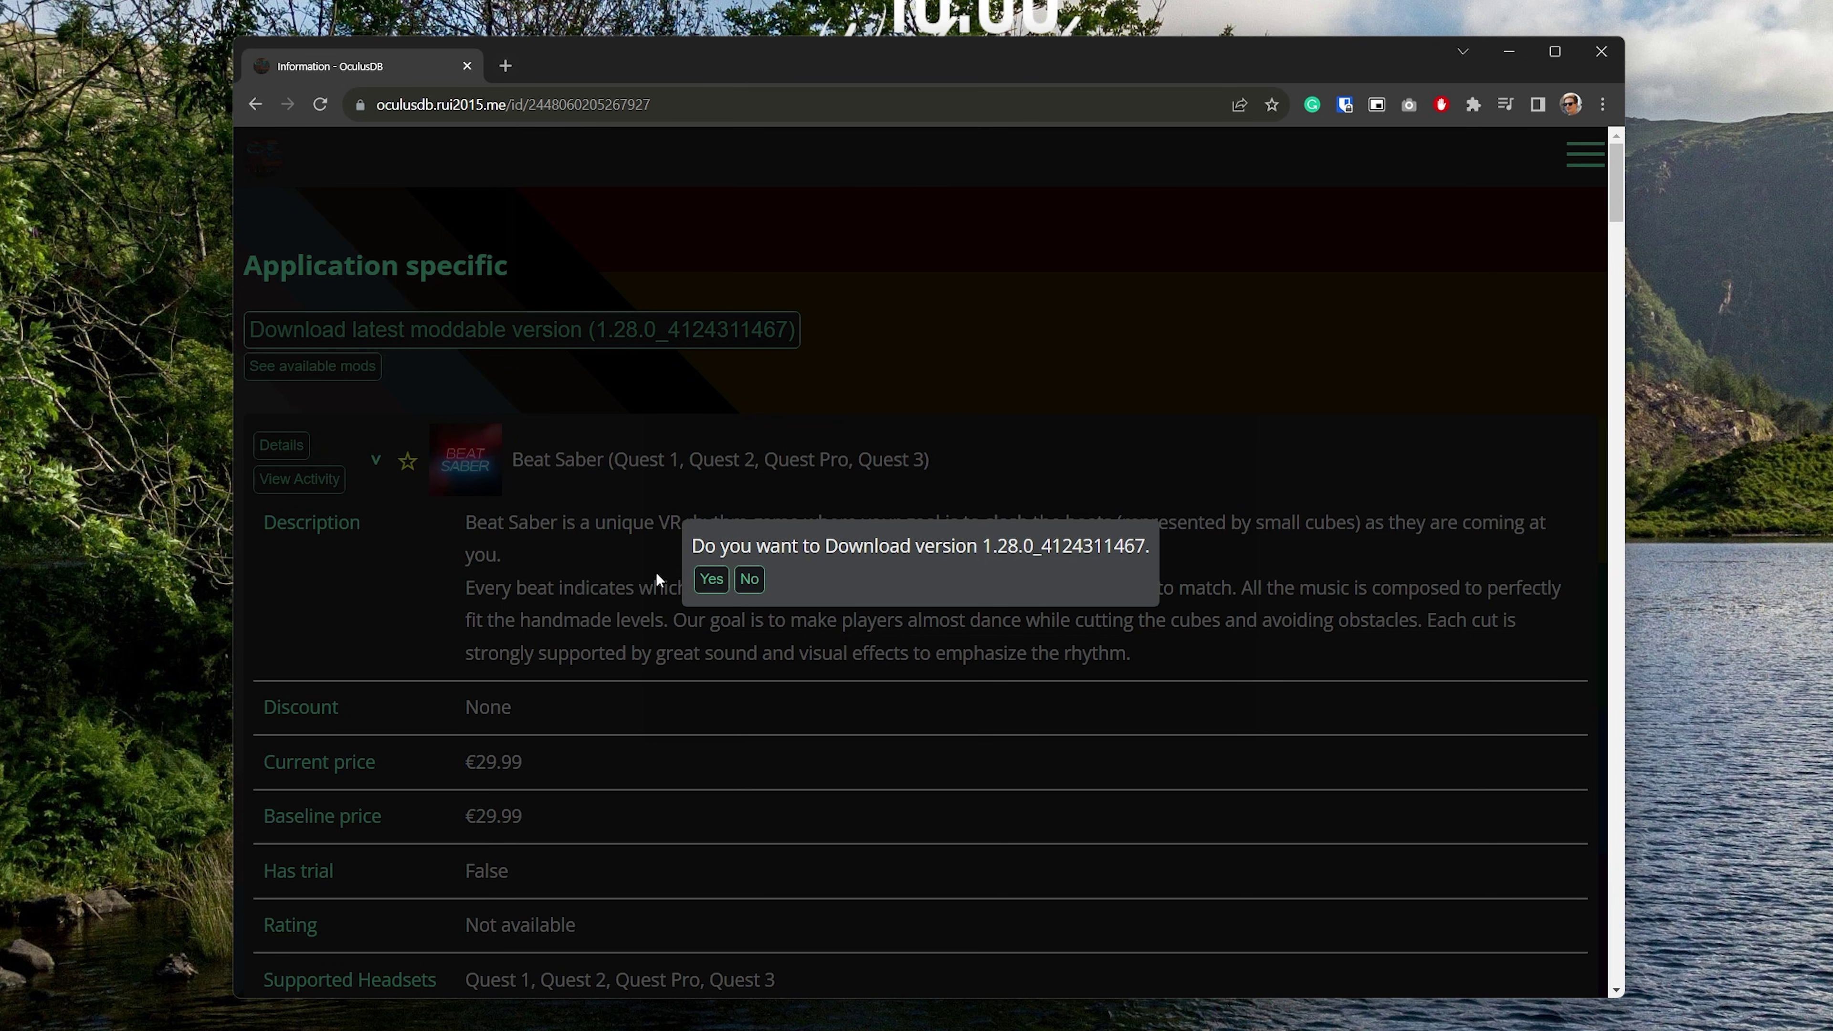
{"action": "left_click", "coordinate": [710, 580]}
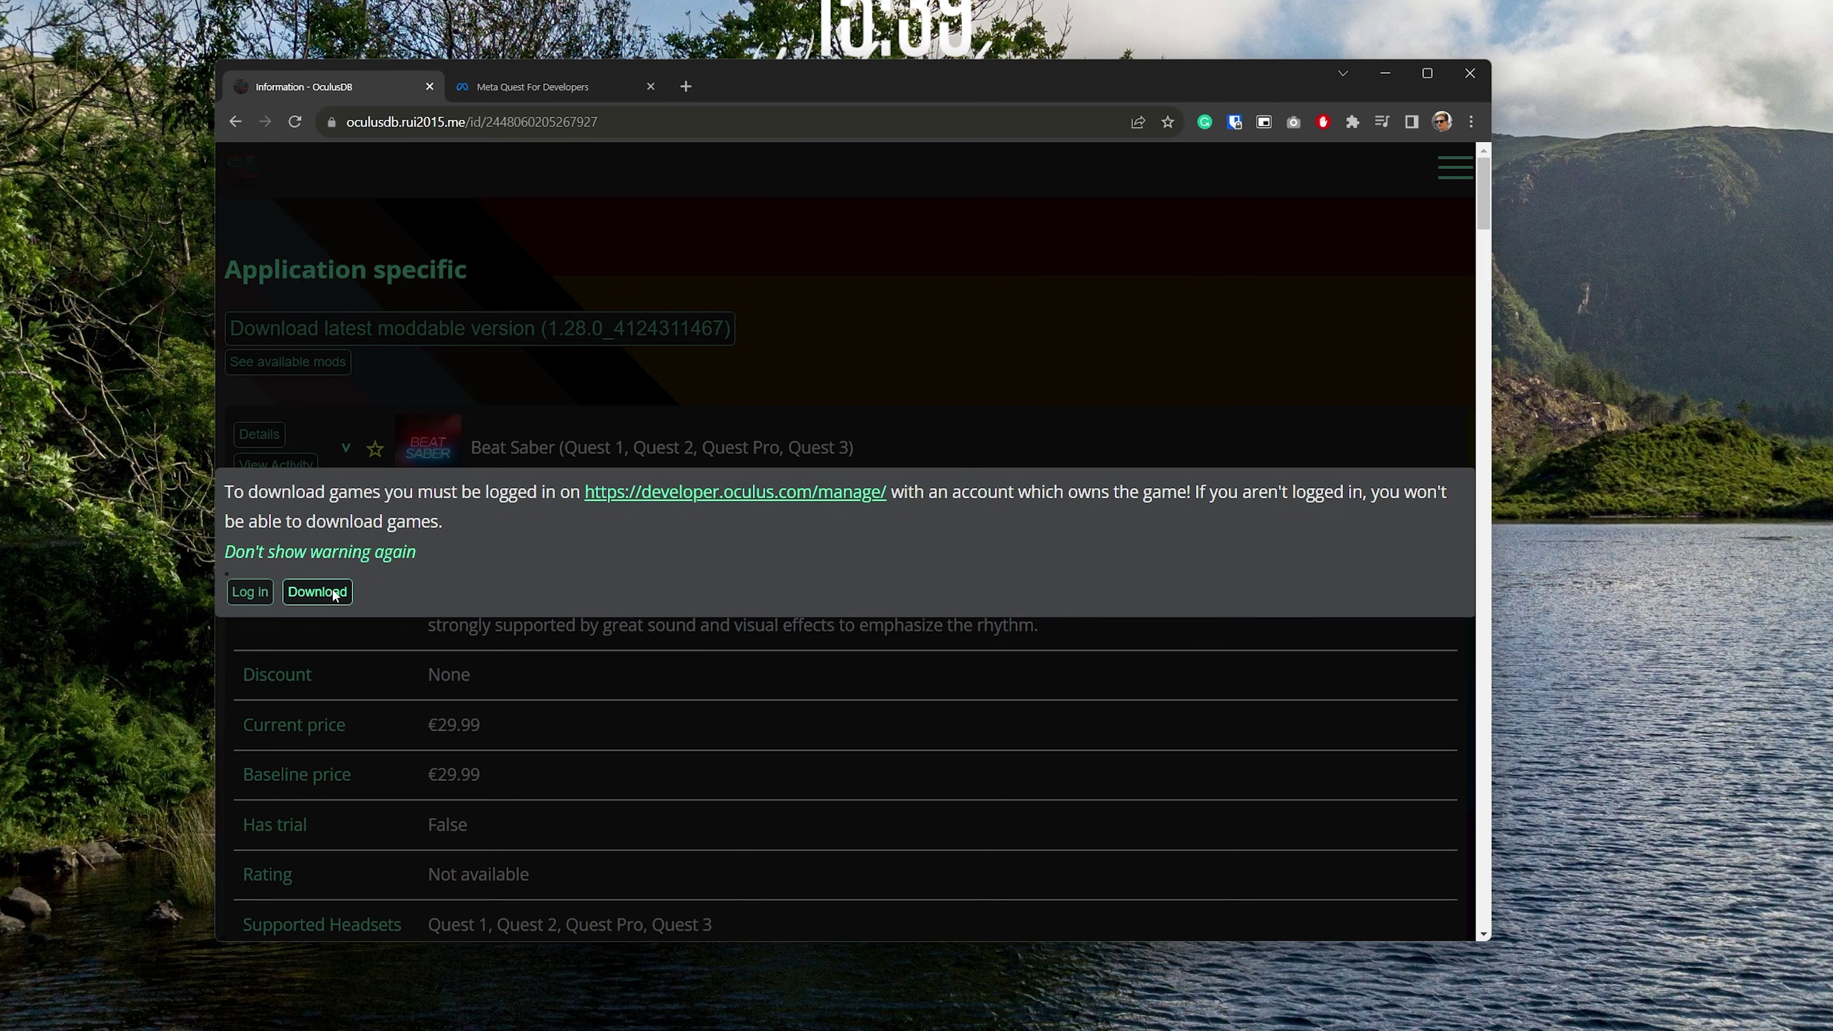
{"action": "left_click", "coordinate": [322, 594]}
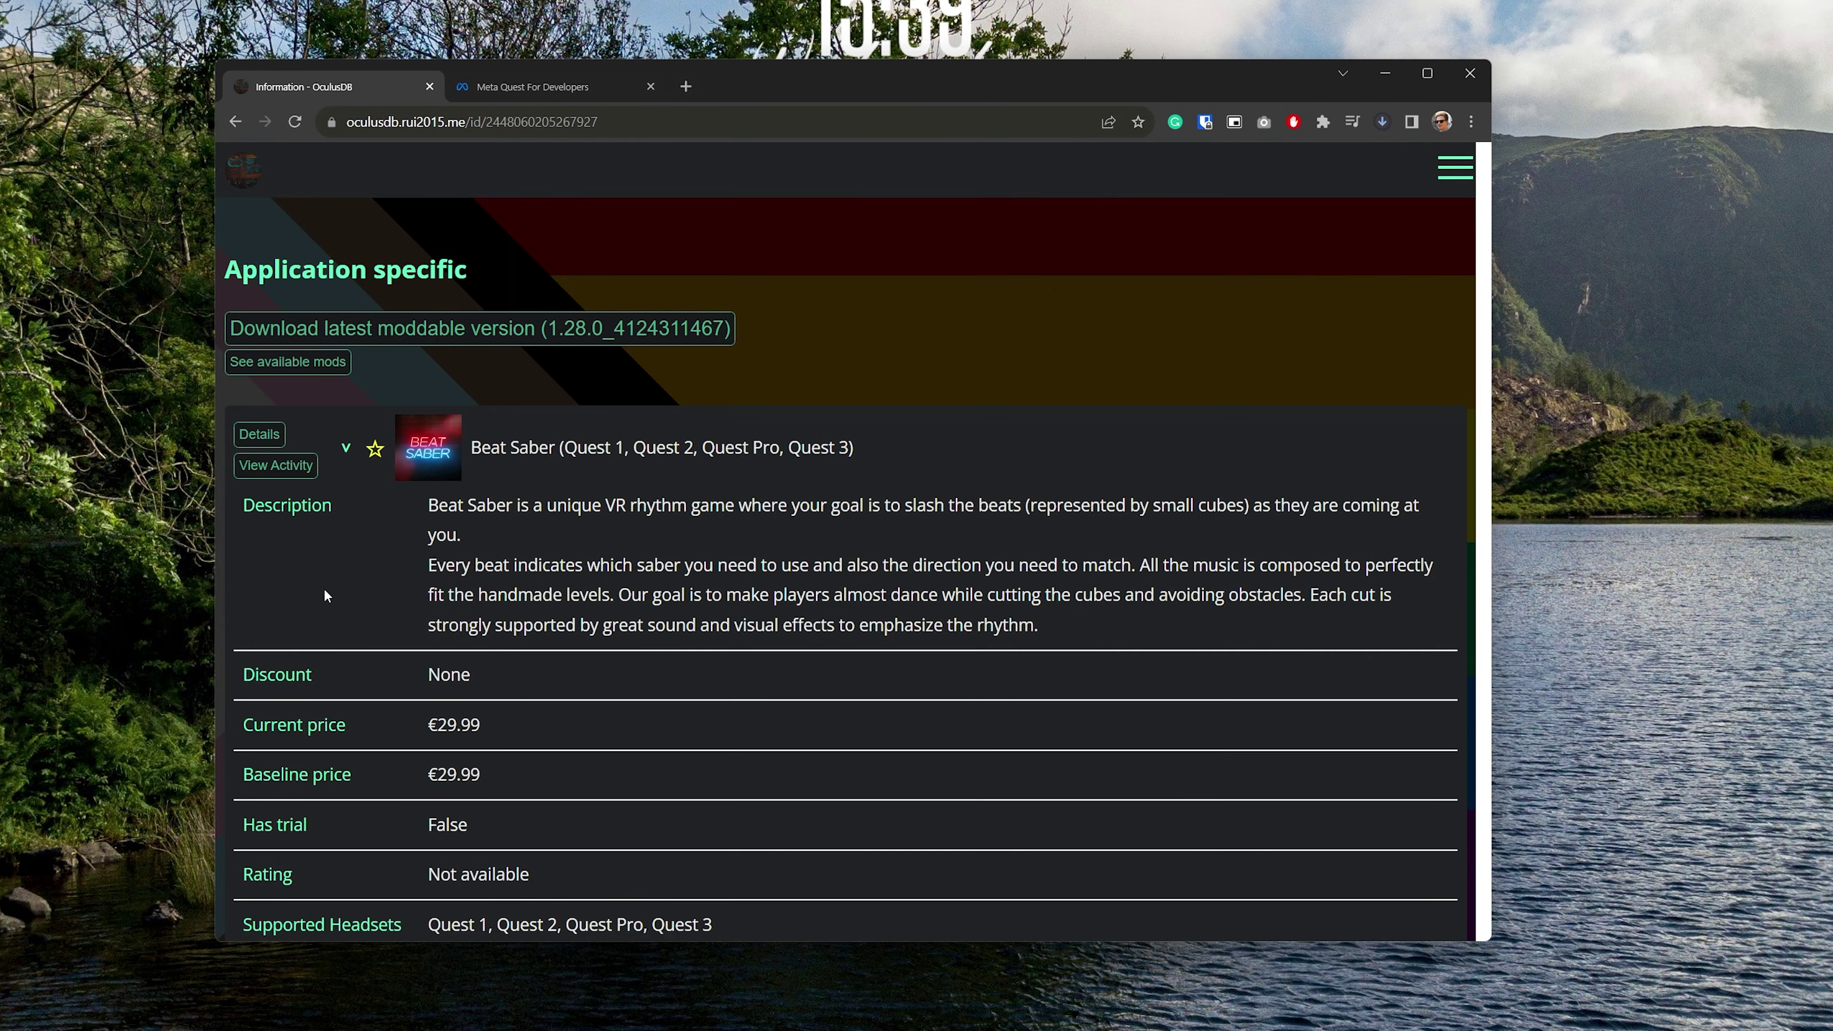
{"action": "left_click", "coordinate": [1383, 123]}
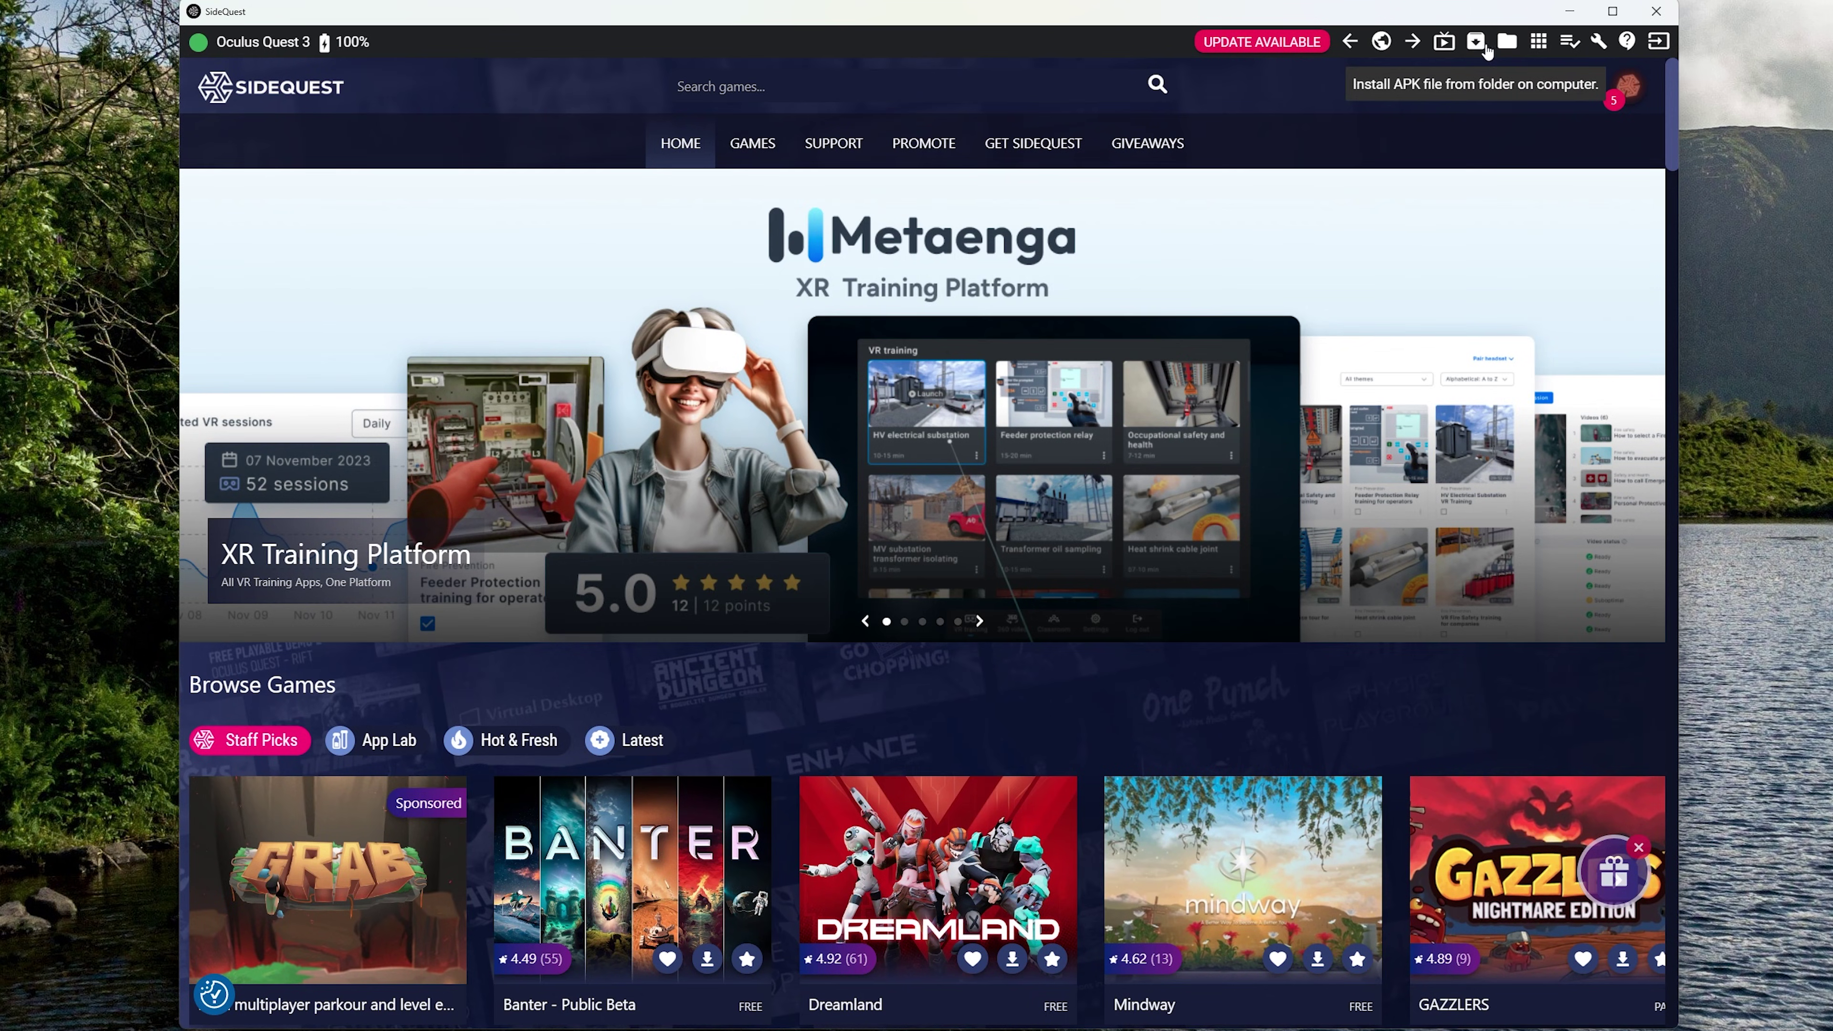
Open the App Manager to list the Quest 3's installed apps
{"action": "left_click", "coordinate": [1540, 43]}
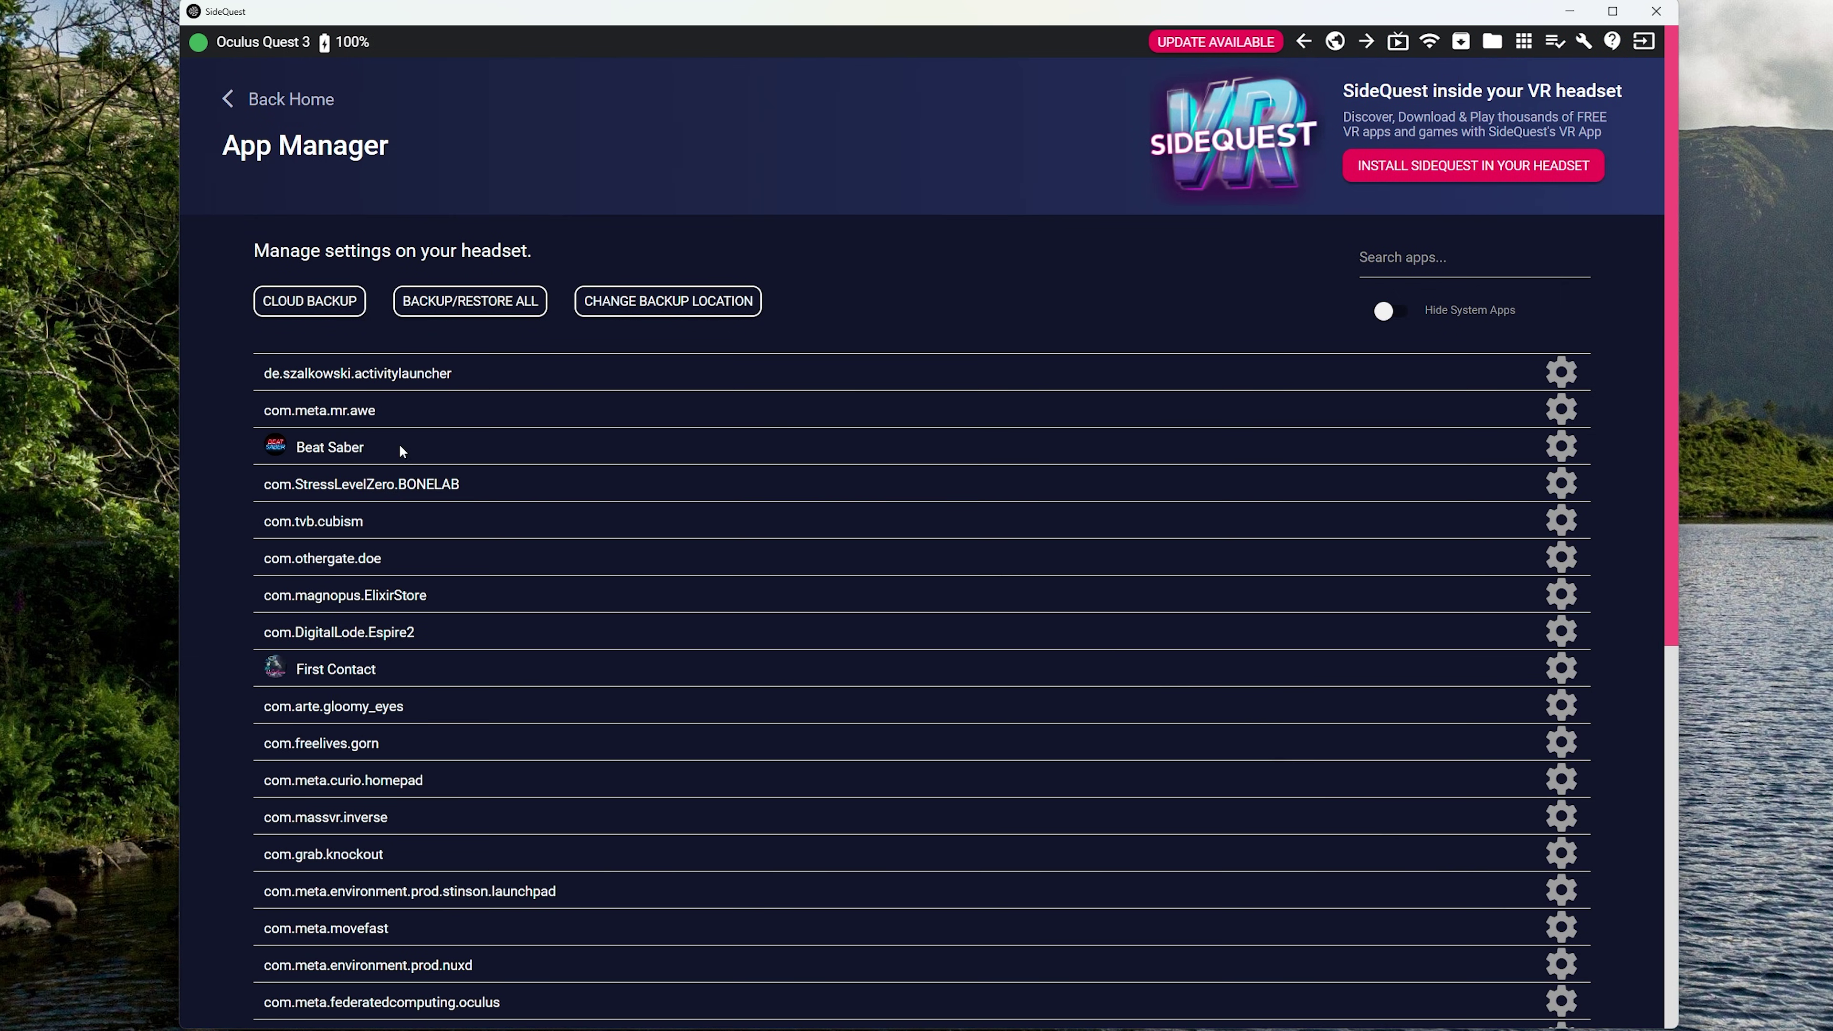
From Beat Saber's settings gear, run Backup Game Data, then Uninstall App
{"action": "left_click", "coordinate": [1548, 446]}
{"action": "left_click", "coordinate": [634, 468]}
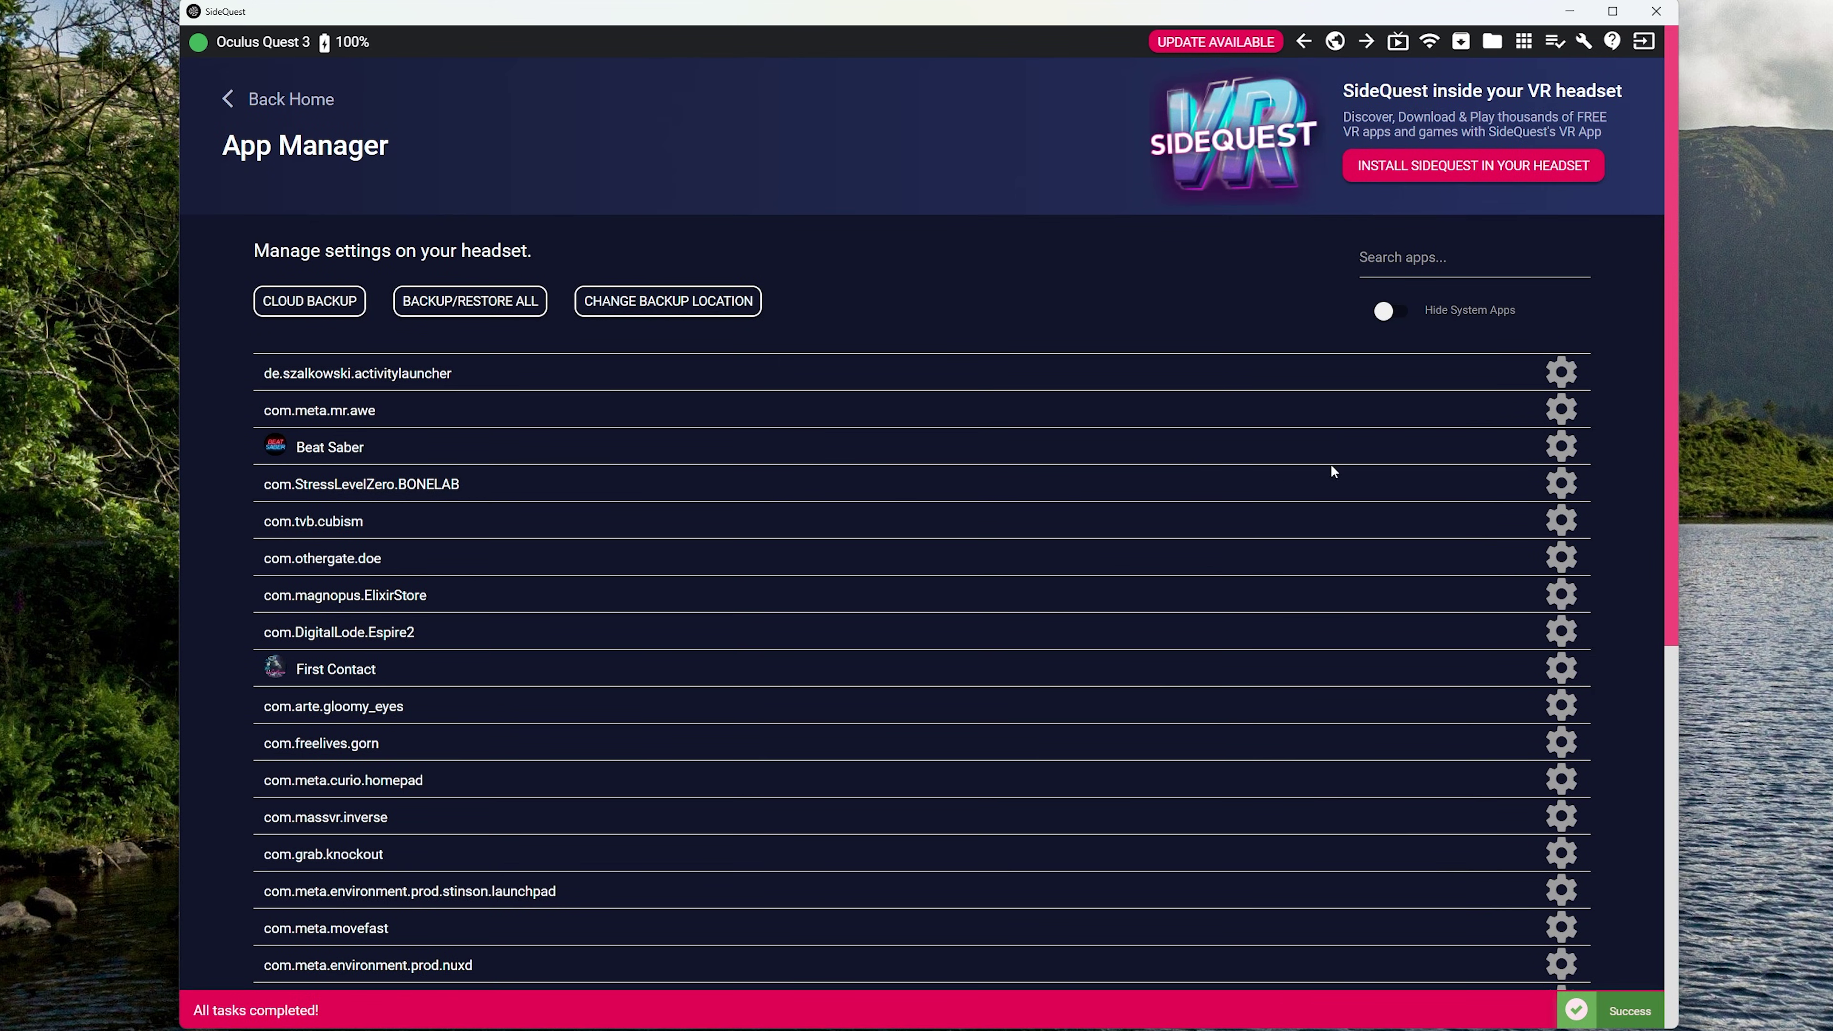
{"action": "left_click", "coordinate": [1561, 450]}
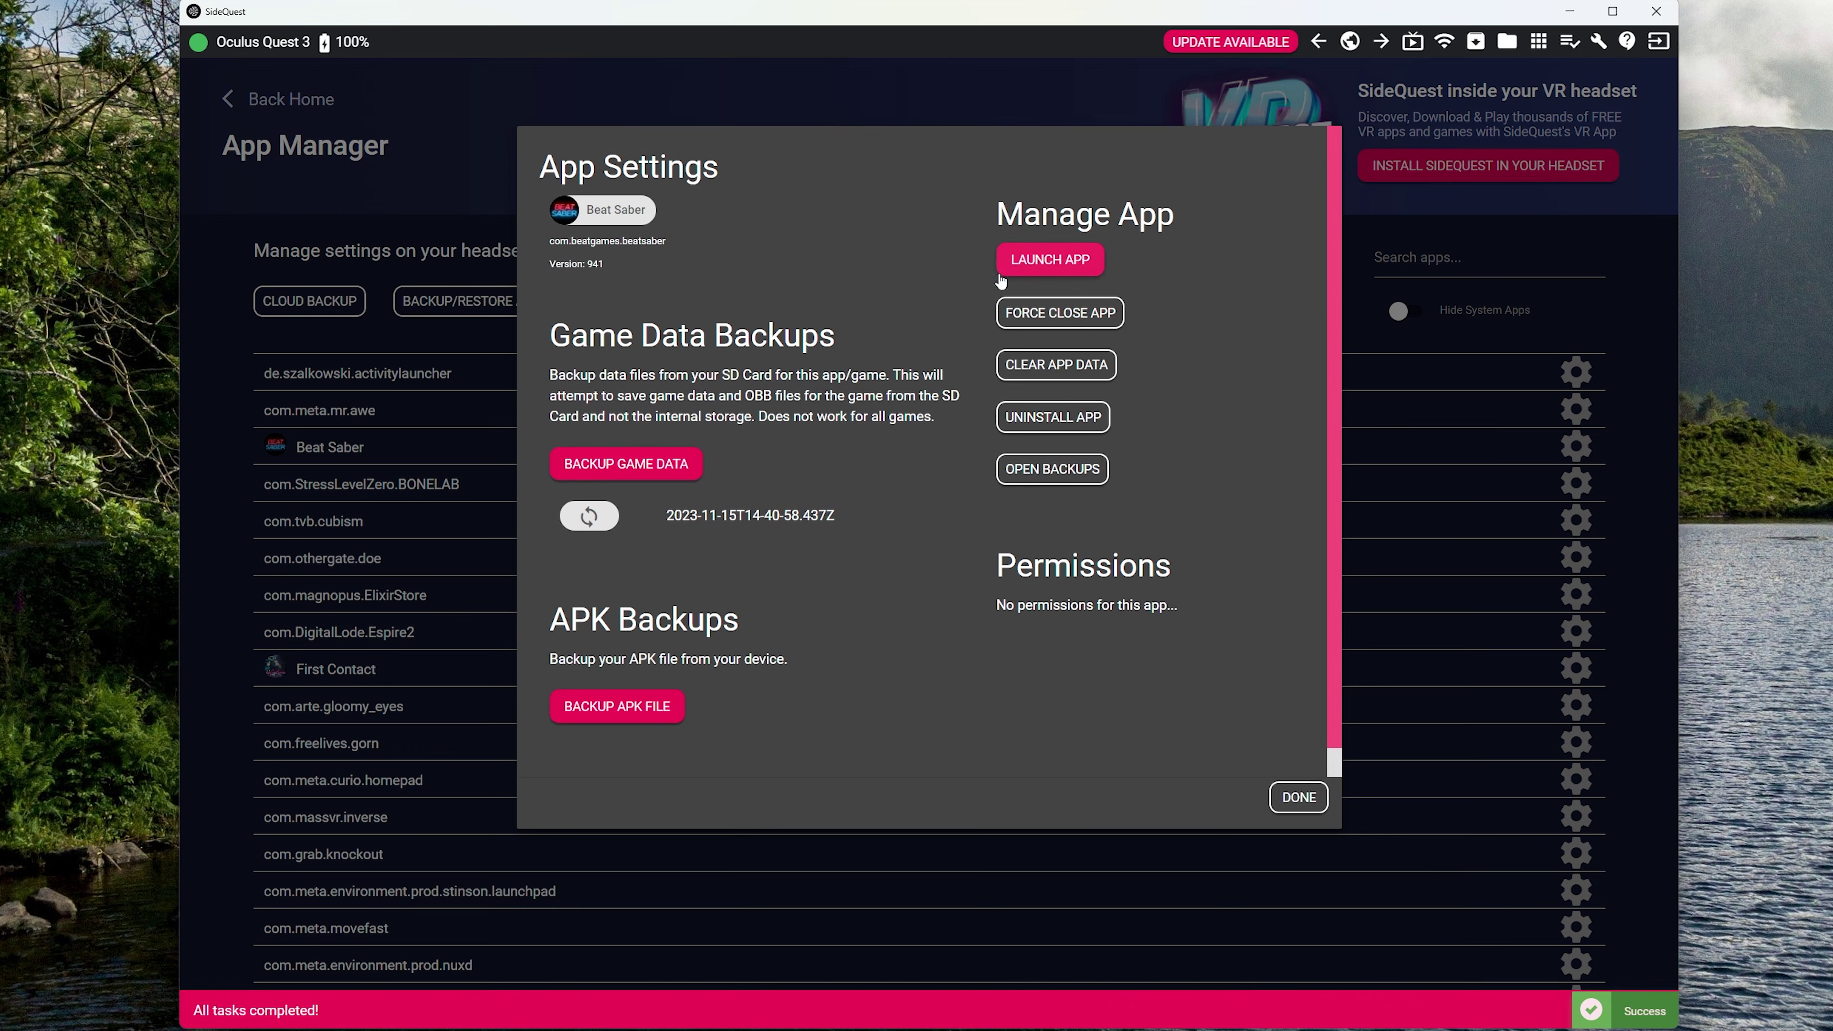
{"action": "left_click", "coordinate": [1054, 417]}
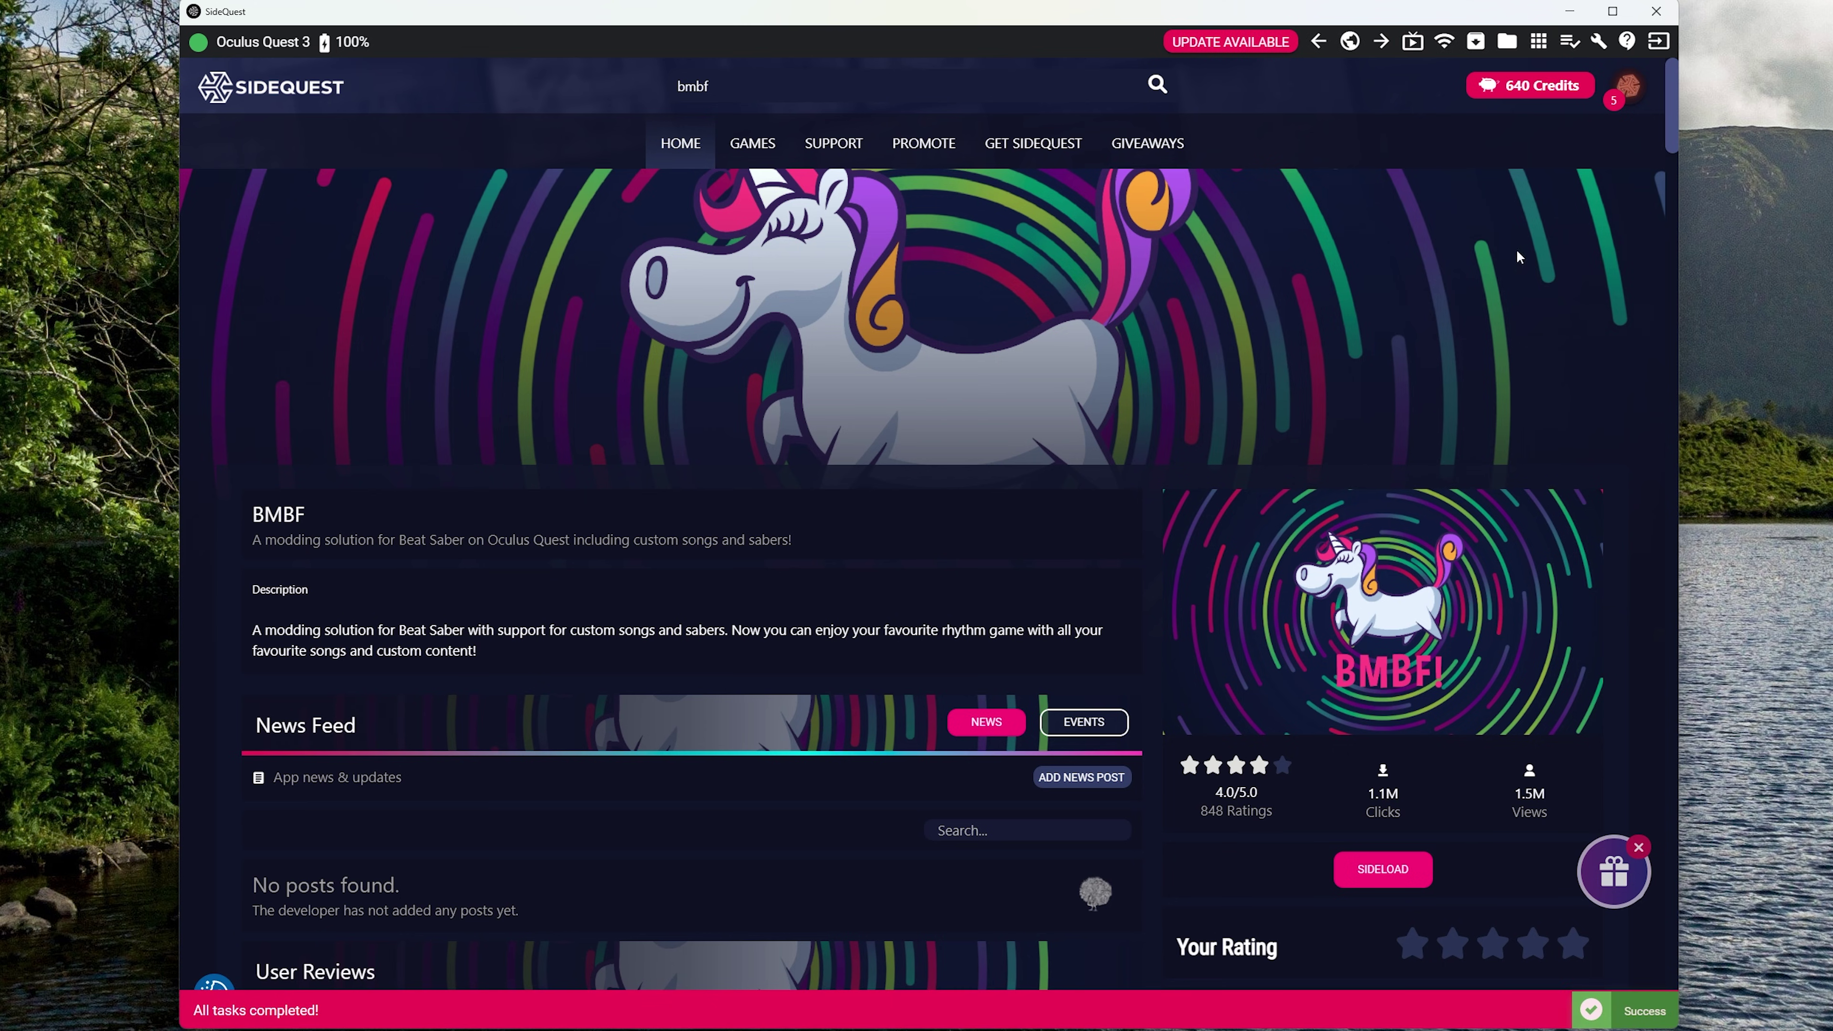
Sideload beat-saber.apk from the Downloads folder onto the Quest 3
{"action": "left_click", "coordinate": [1476, 43]}
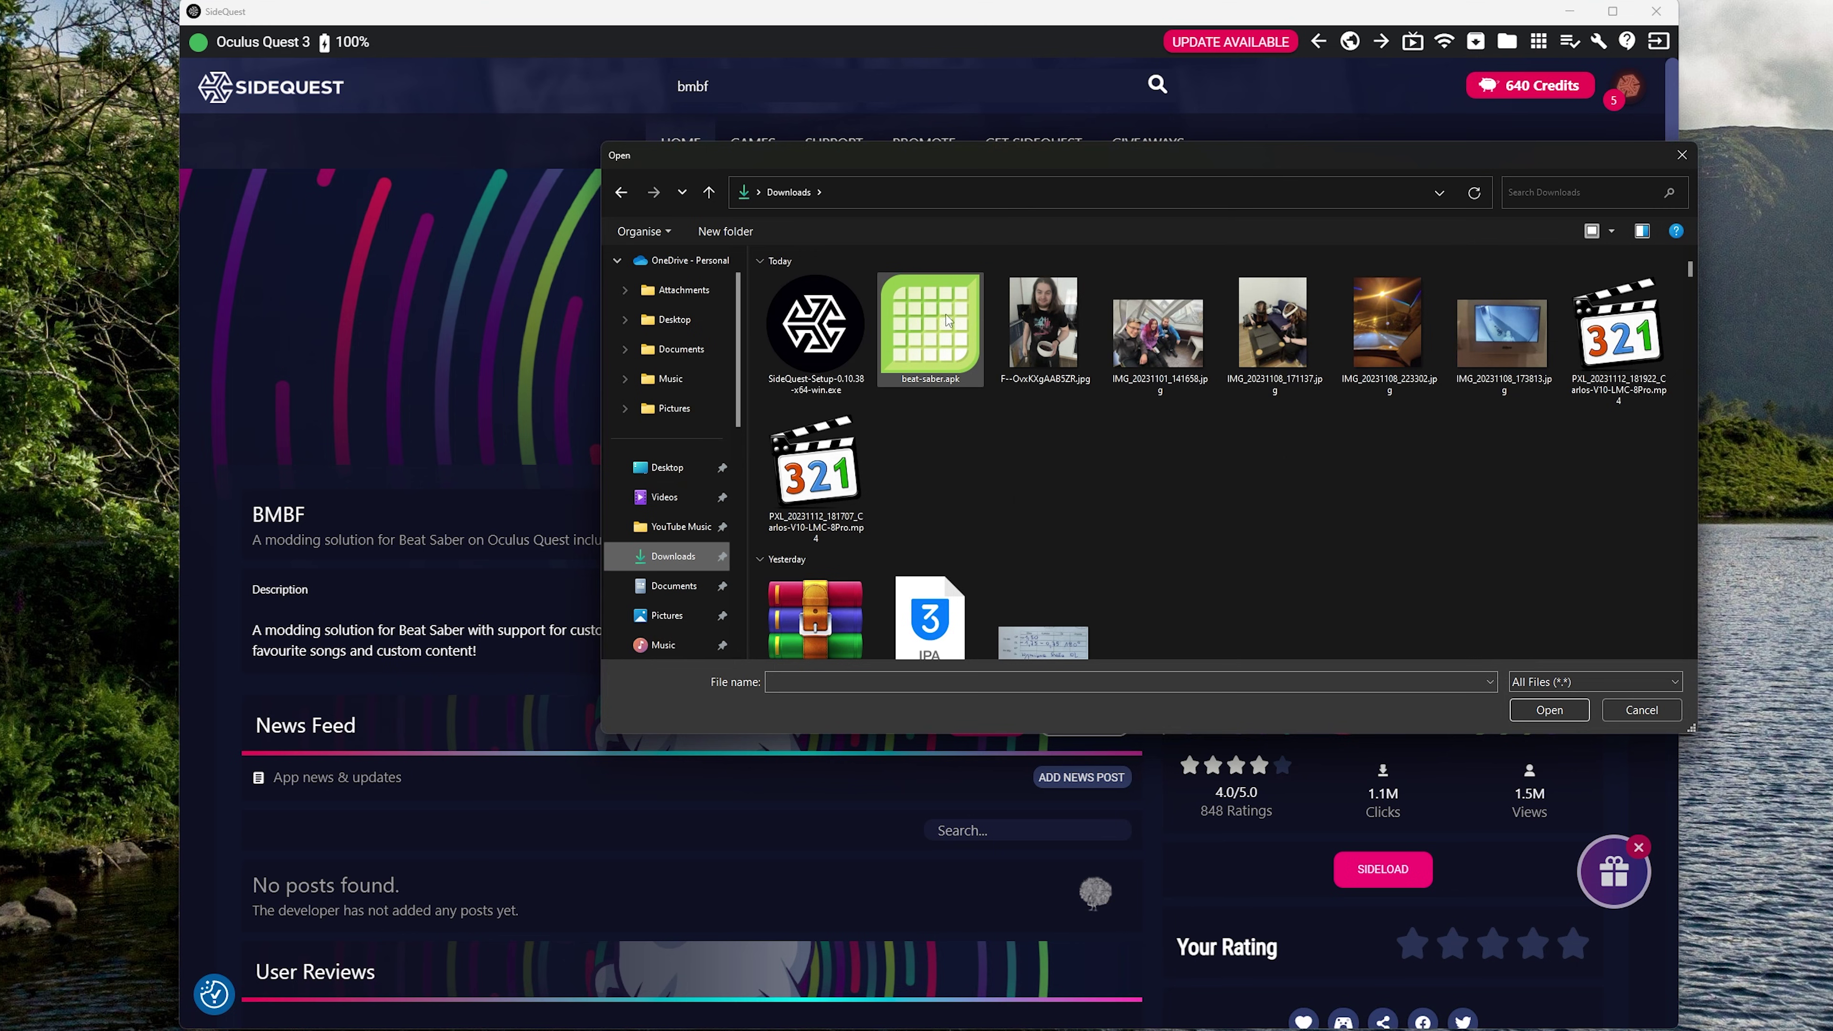
{"action": "double_click", "coordinate": [946, 344]}
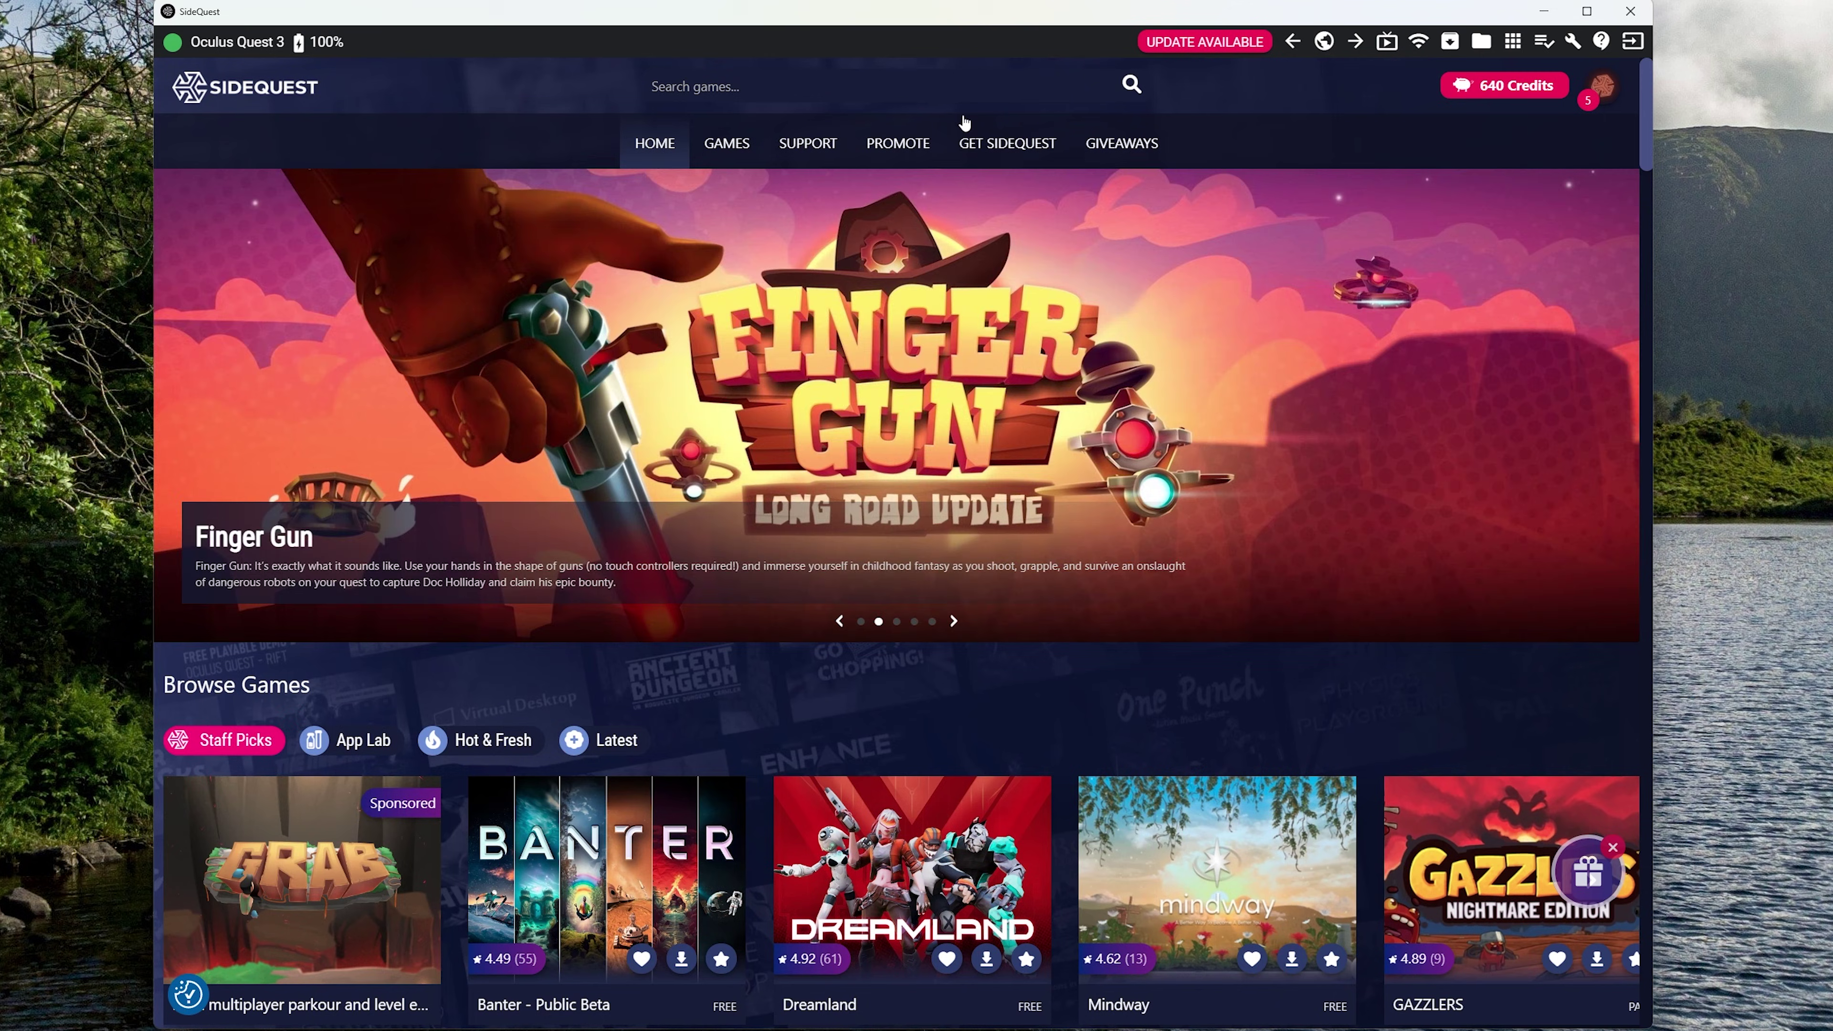
Search the catalogue for 'bmb', open BMBF and sideload it to the headset
{"action": "left_click", "coordinate": [895, 83]}
{"action": "type", "text": "b"}
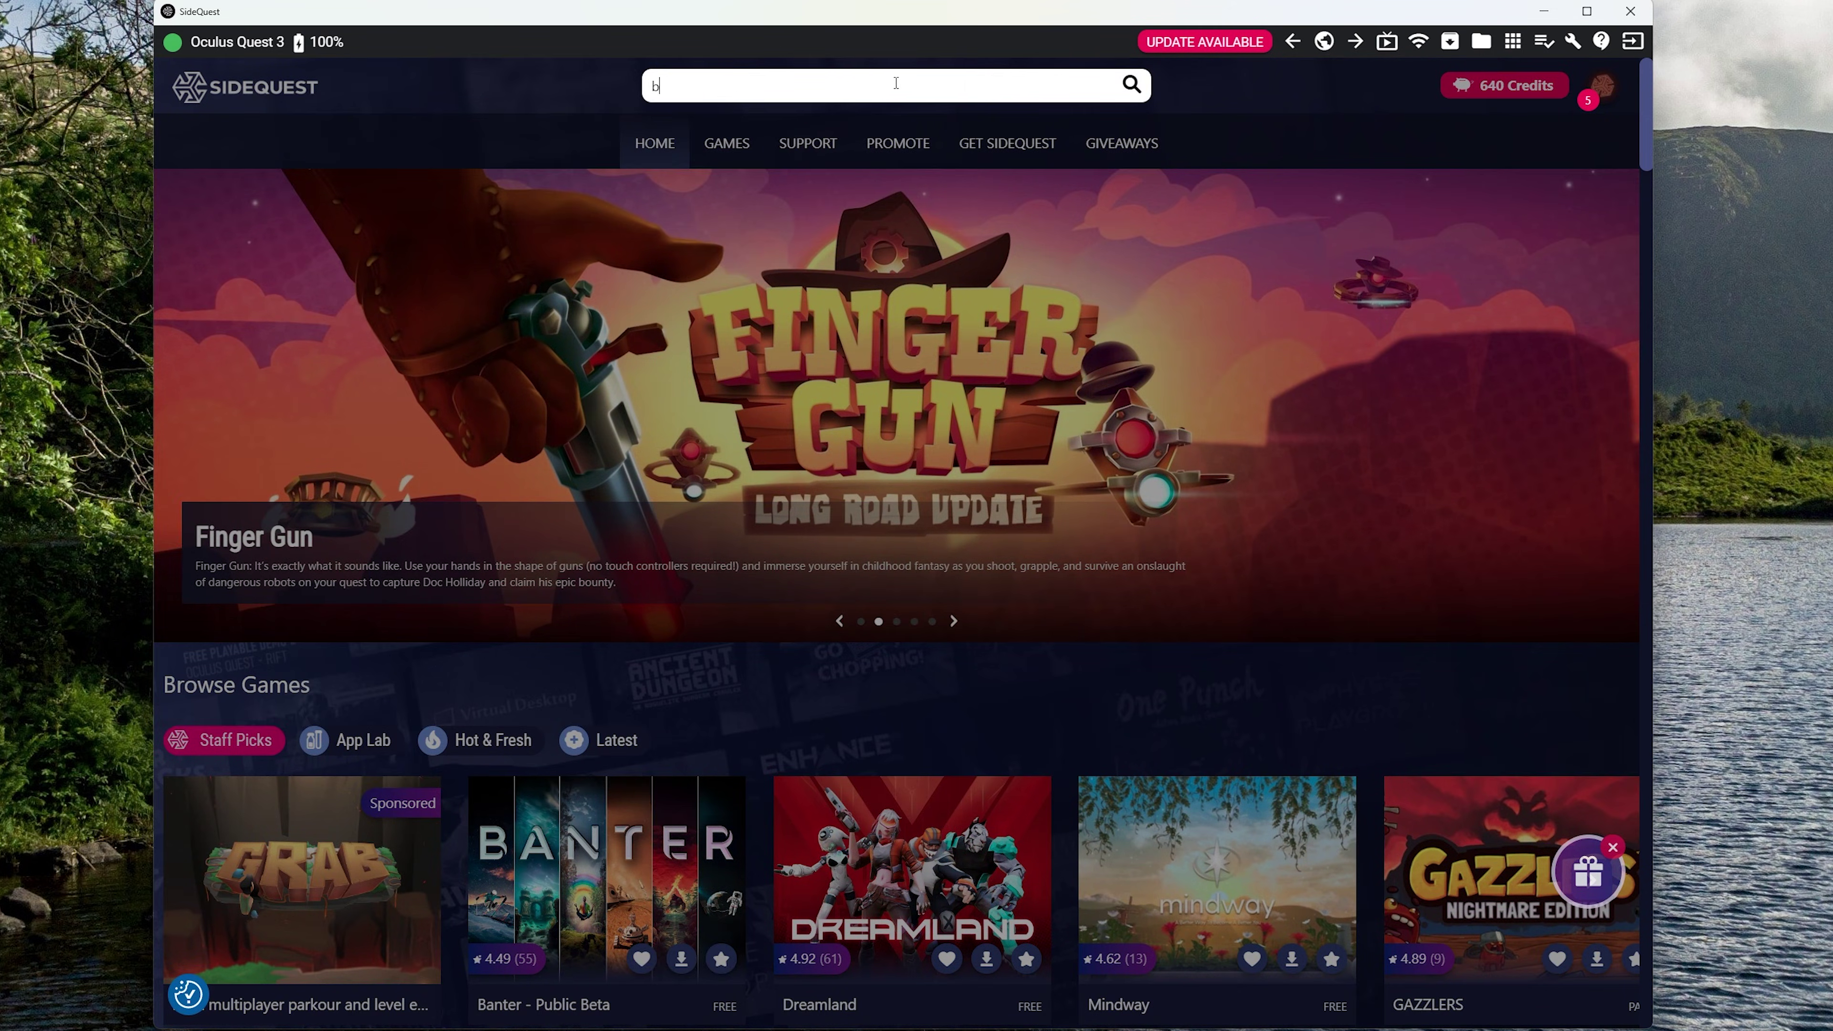
{"action": "type", "text": "mbf"}
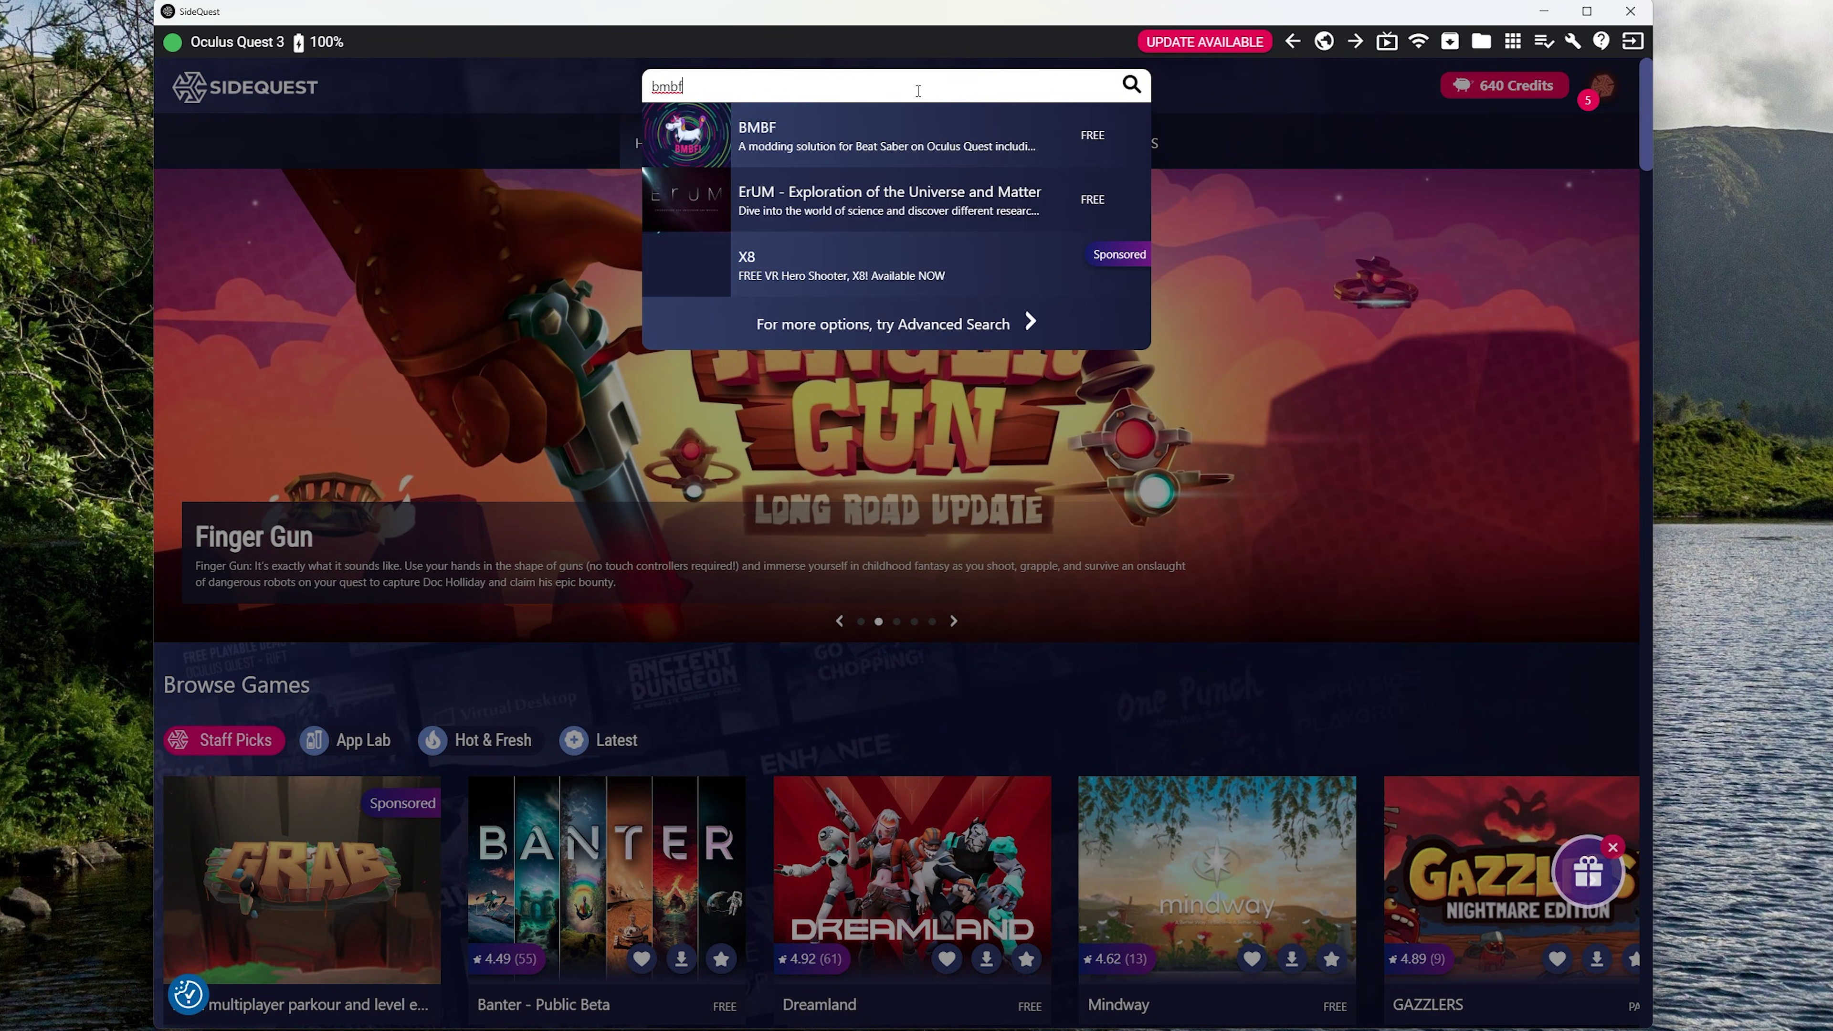
{"action": "left_click", "coordinate": [800, 130]}
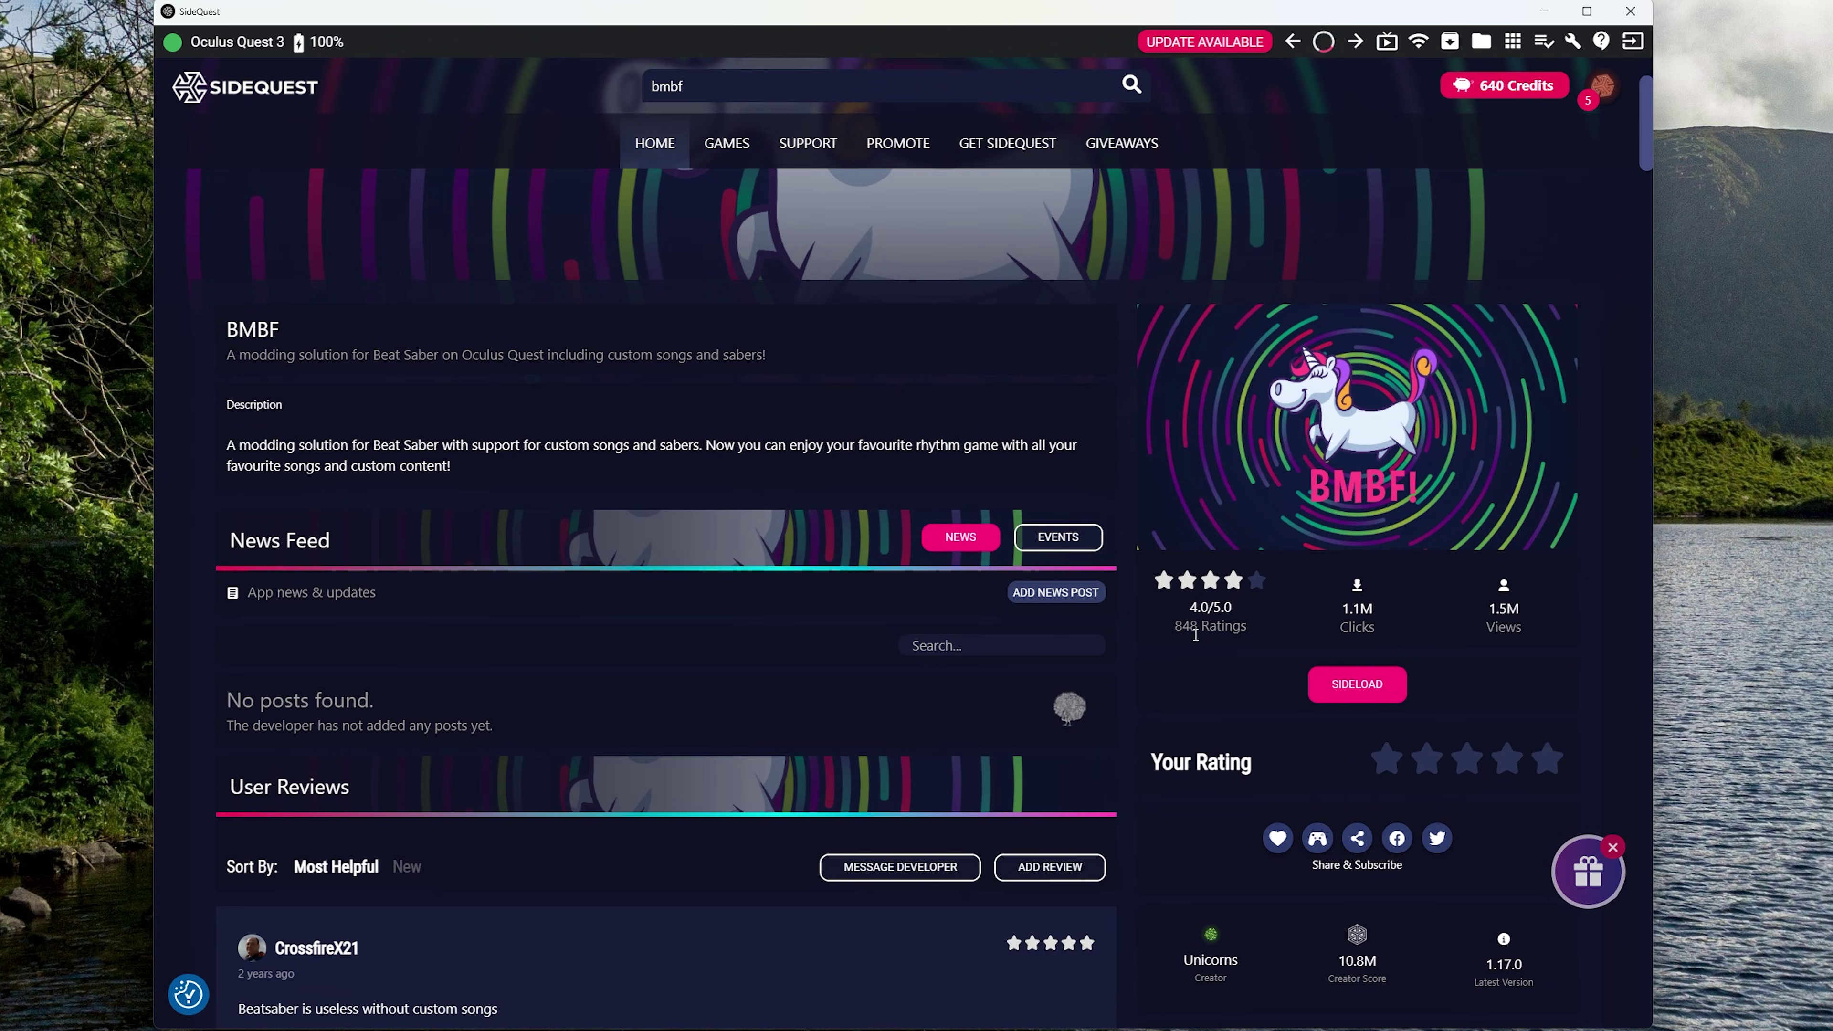
{"action": "left_click", "coordinate": [1367, 696]}
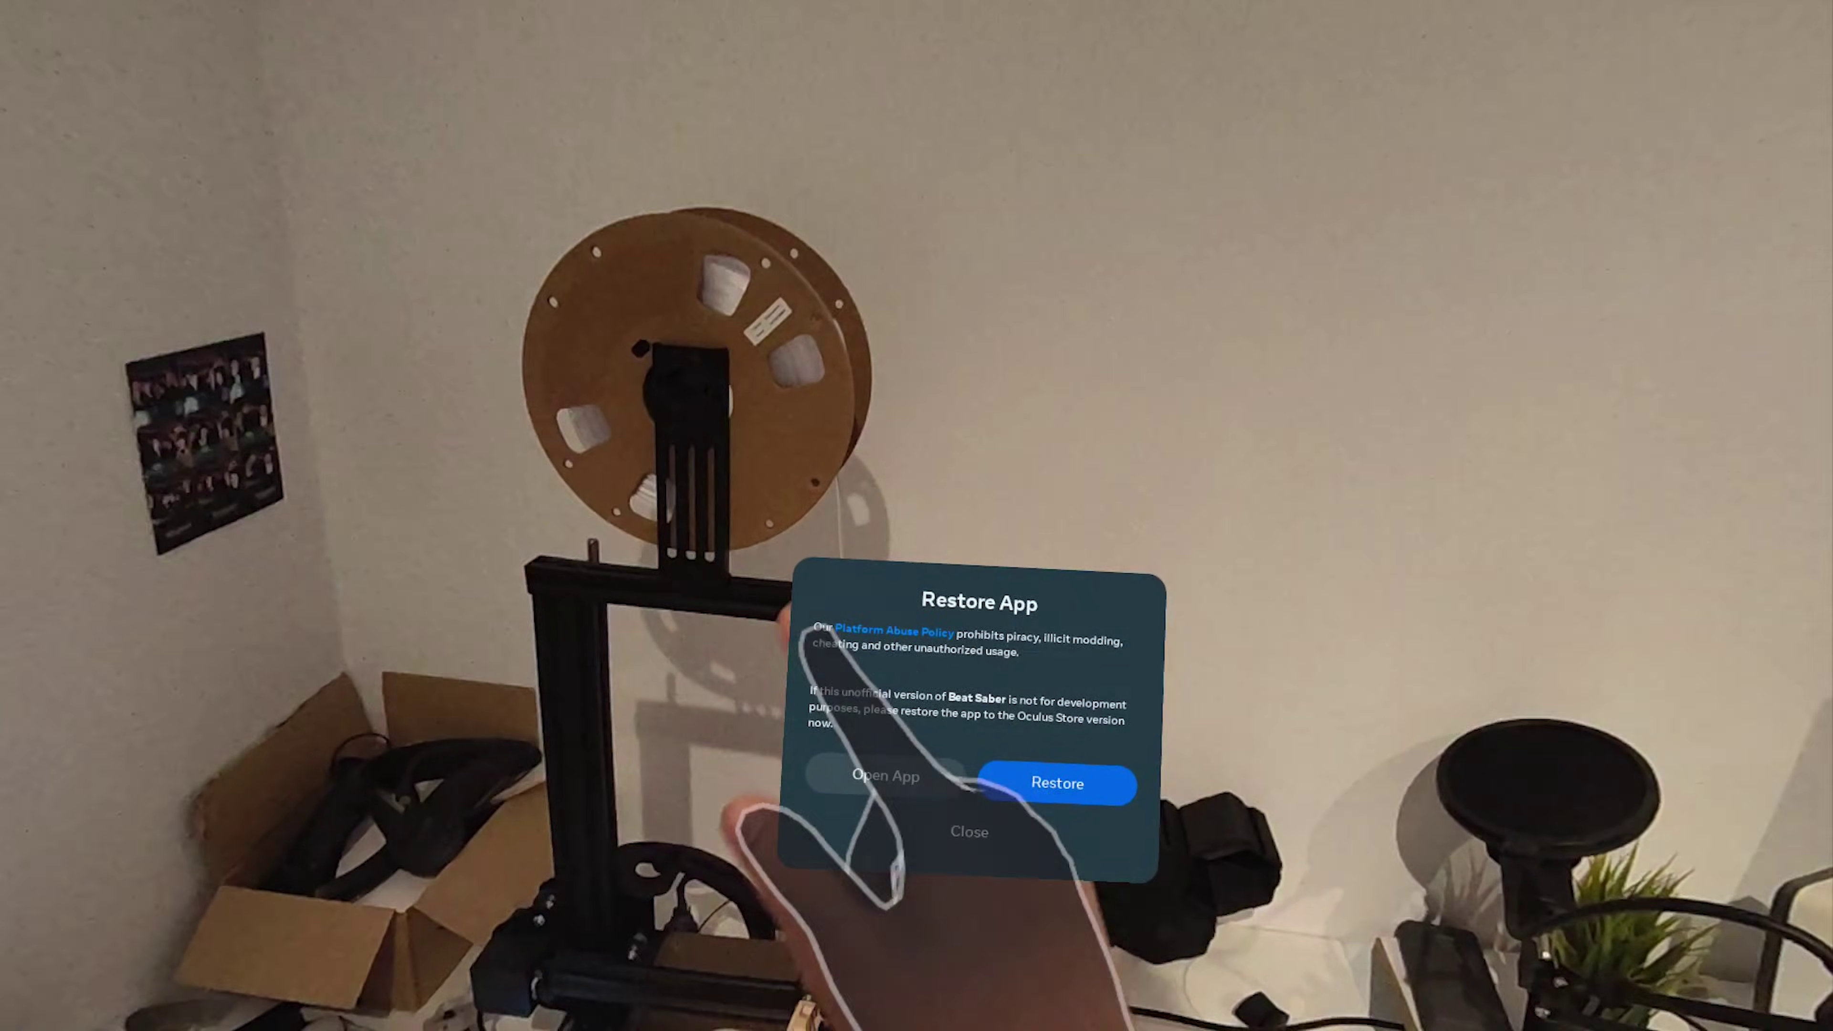
Keep the unofficial Beat Saber and filter App Library to Unknown sources
{"action": "left_click", "coordinate": [966, 767]}
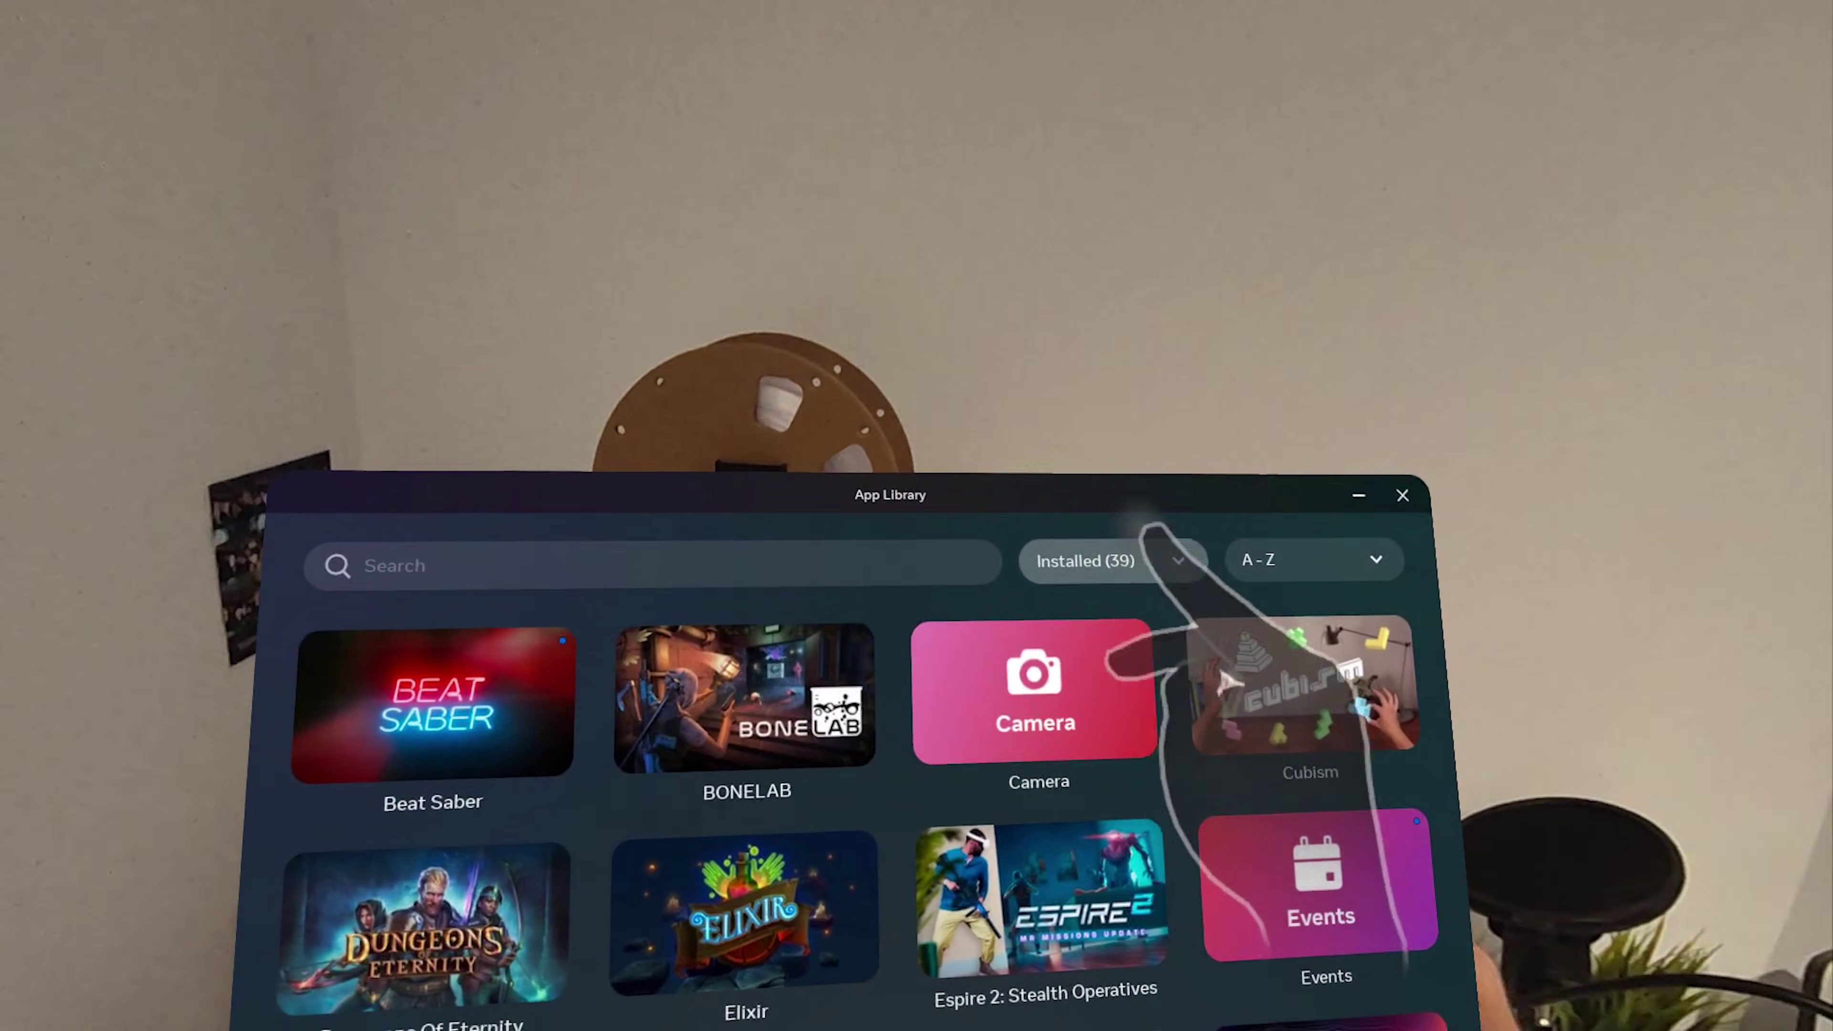
{"action": "left_click", "coordinate": [1115, 571]}
{"action": "left_click", "coordinate": [1125, 831]}
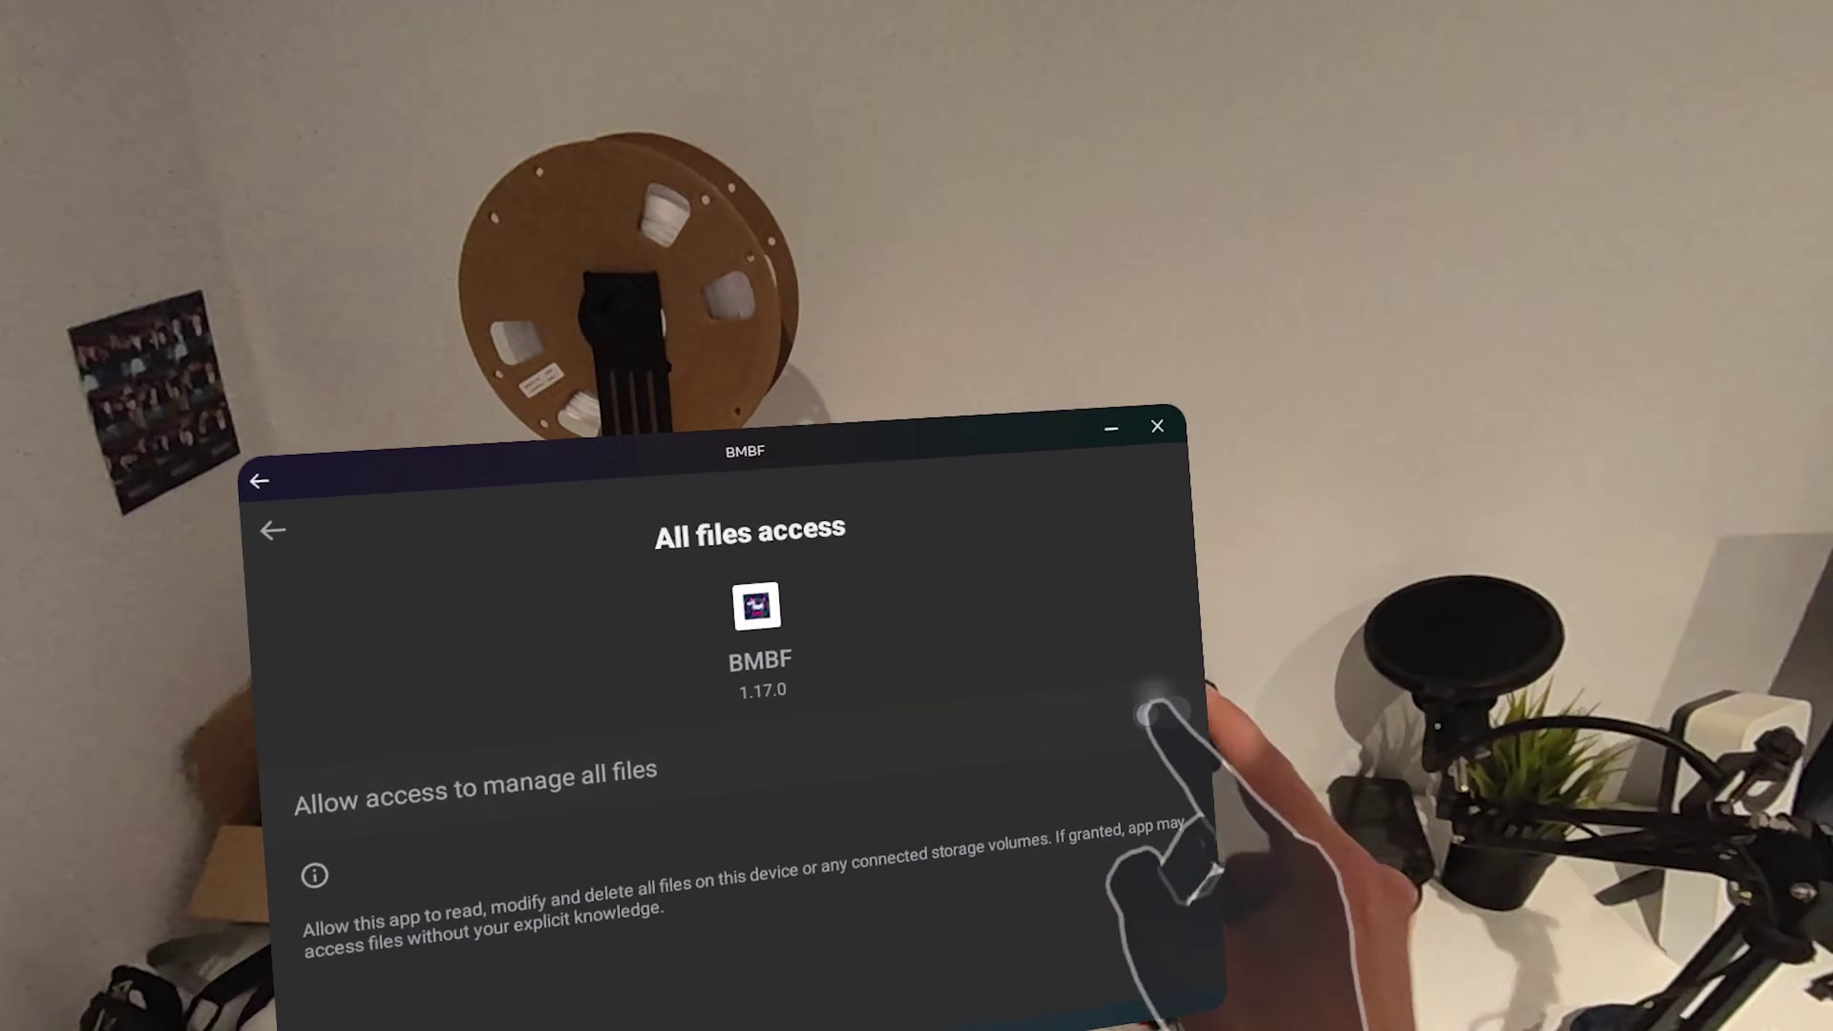
Turn on all-files access for BMBF and accept its Android/data access request
{"action": "left_click", "coordinate": [1217, 699]}
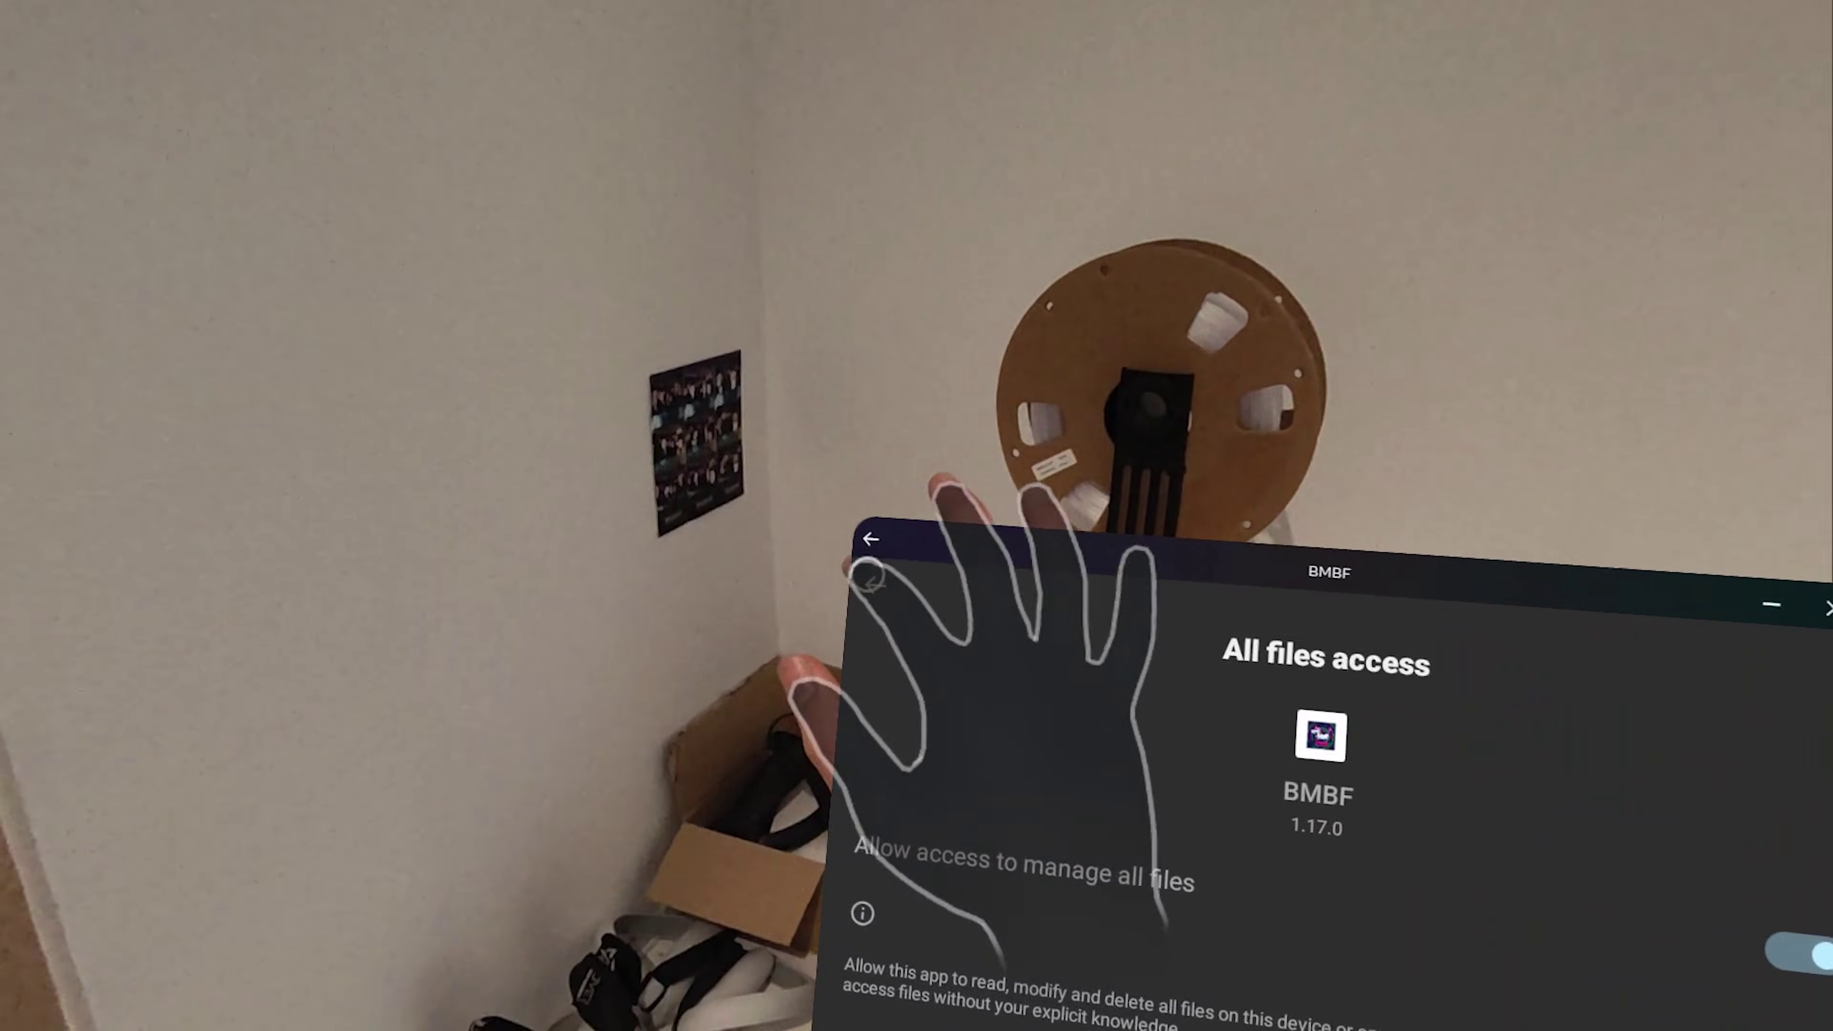
{"action": "left_click", "coordinate": [871, 539]}
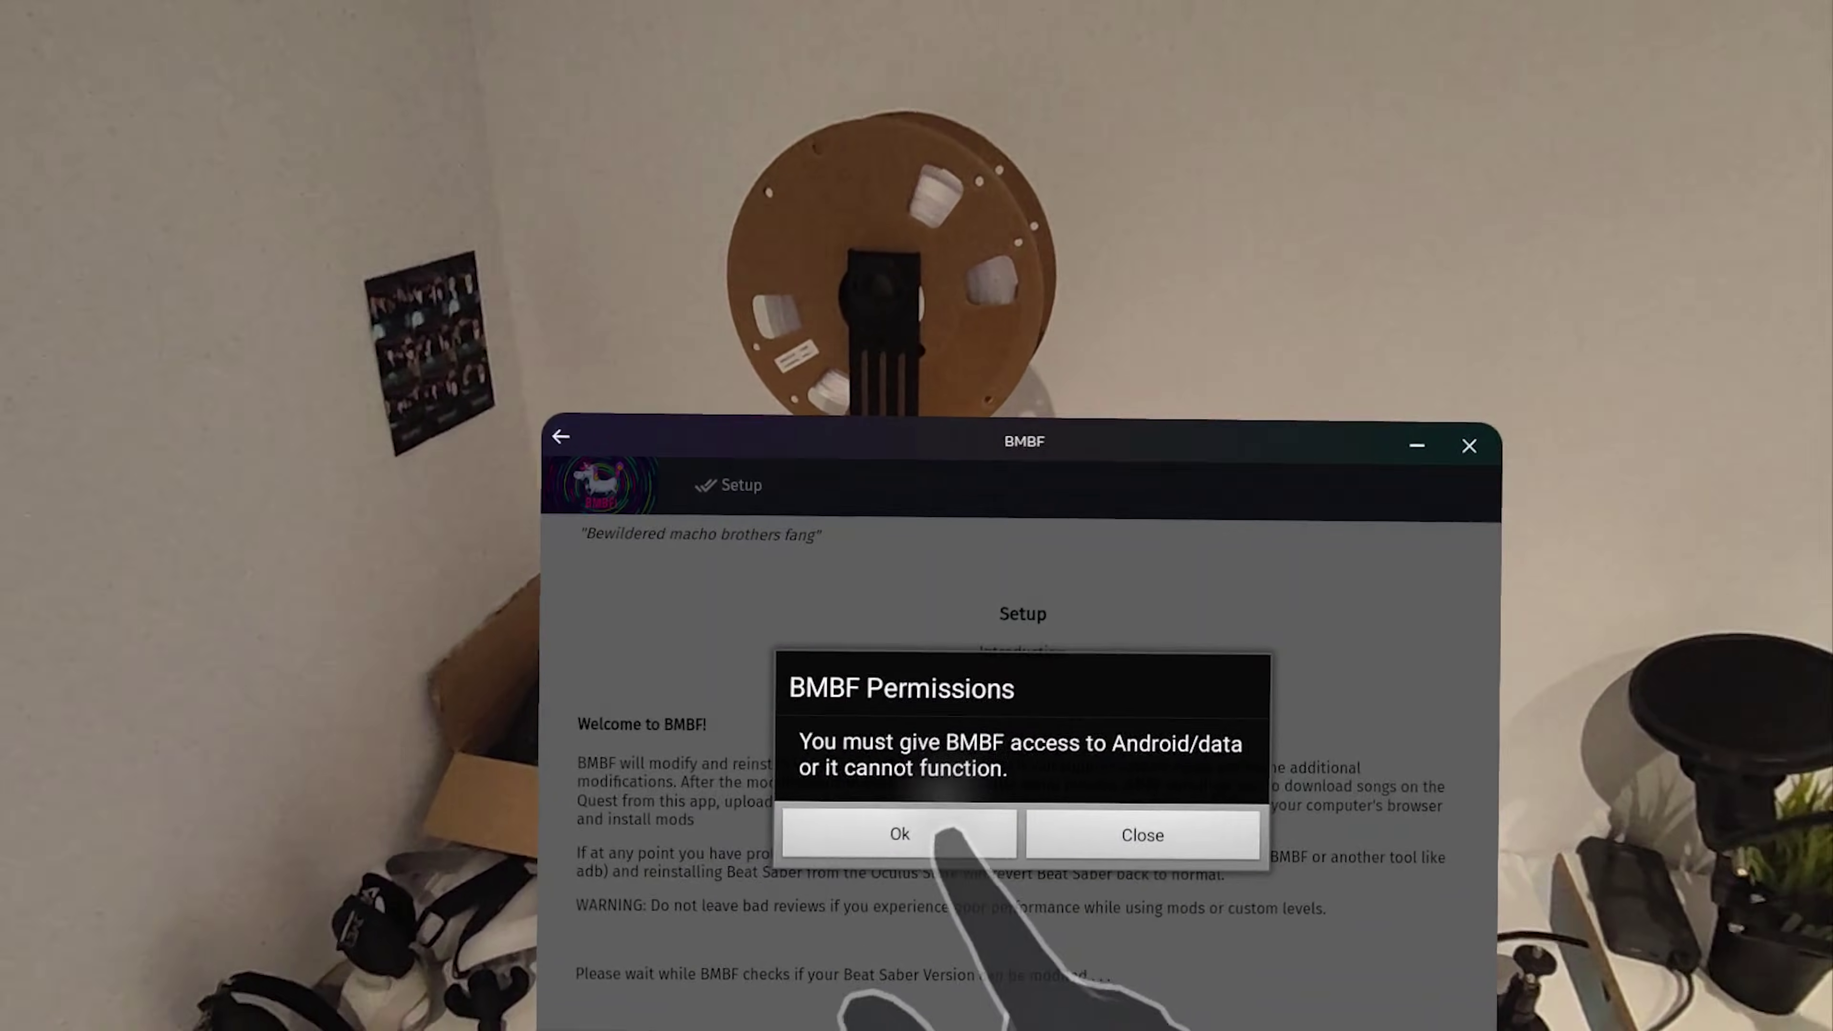
{"action": "left_click", "coordinate": [900, 834]}
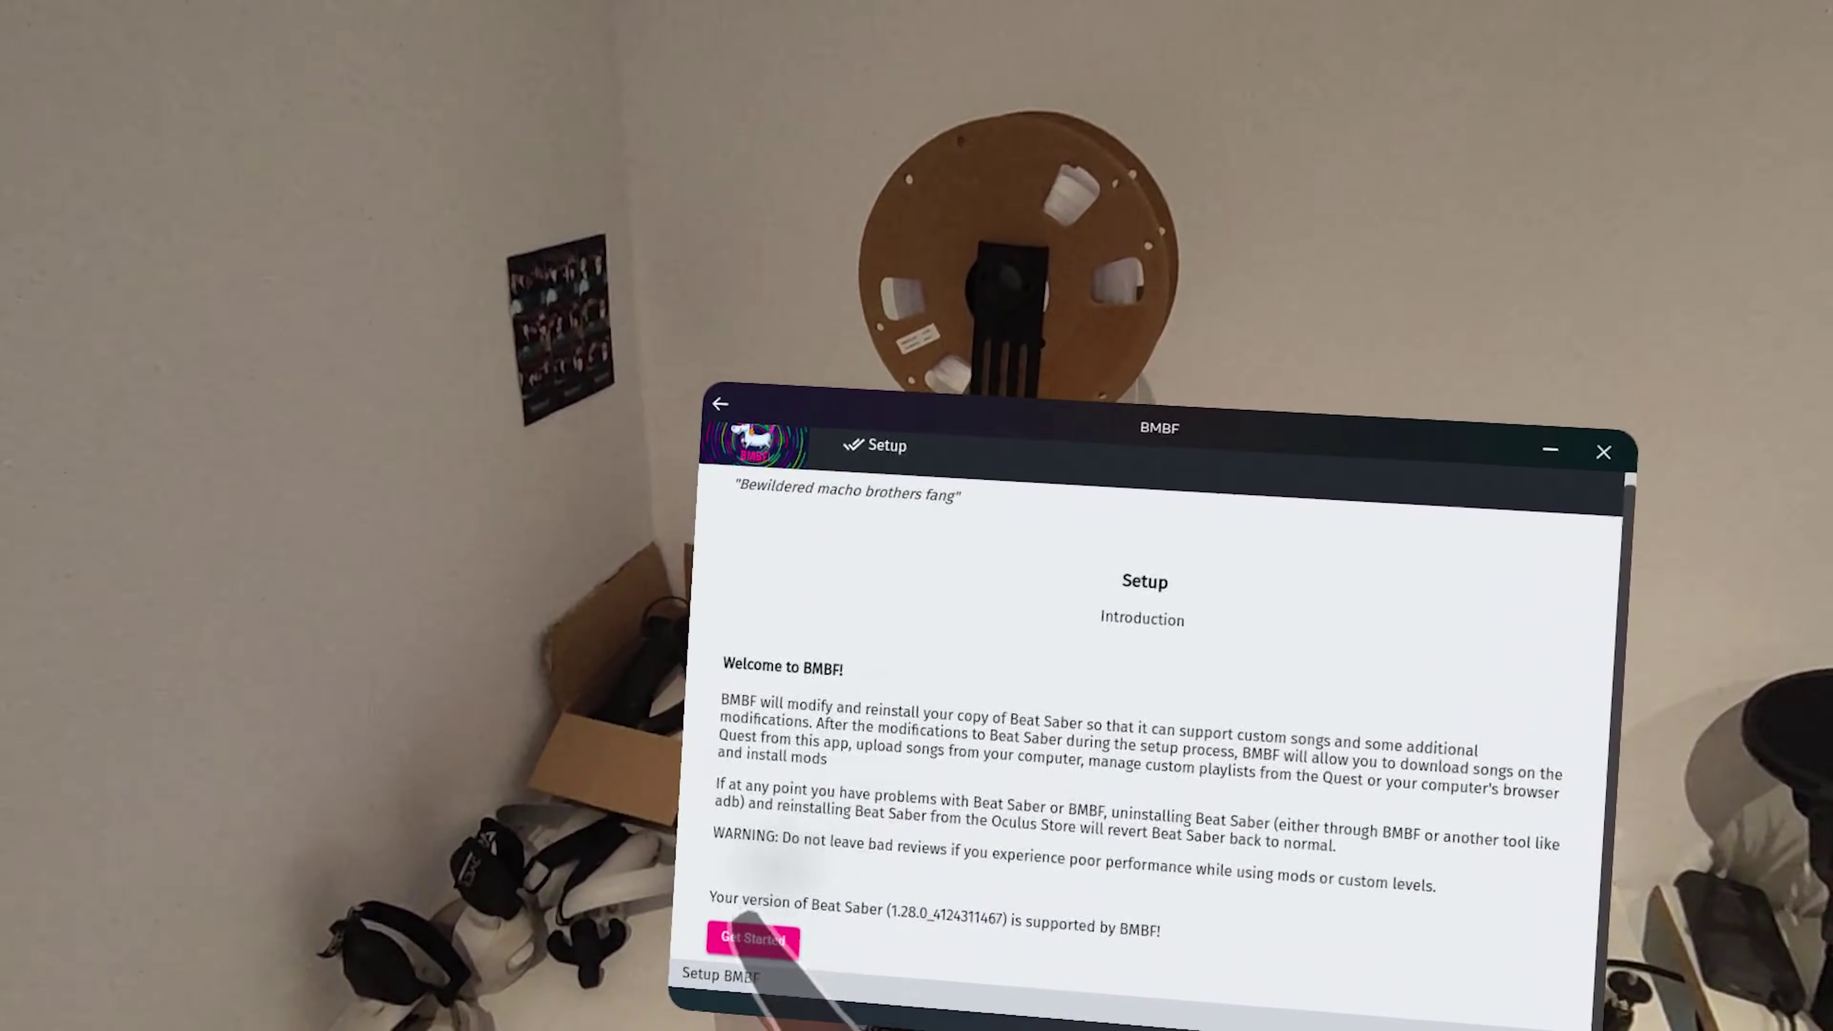
Begin BMBF setup, confirm removing original Beat Saber, and start patching for custom levels
{"action": "left_click", "coordinate": [783, 935]}
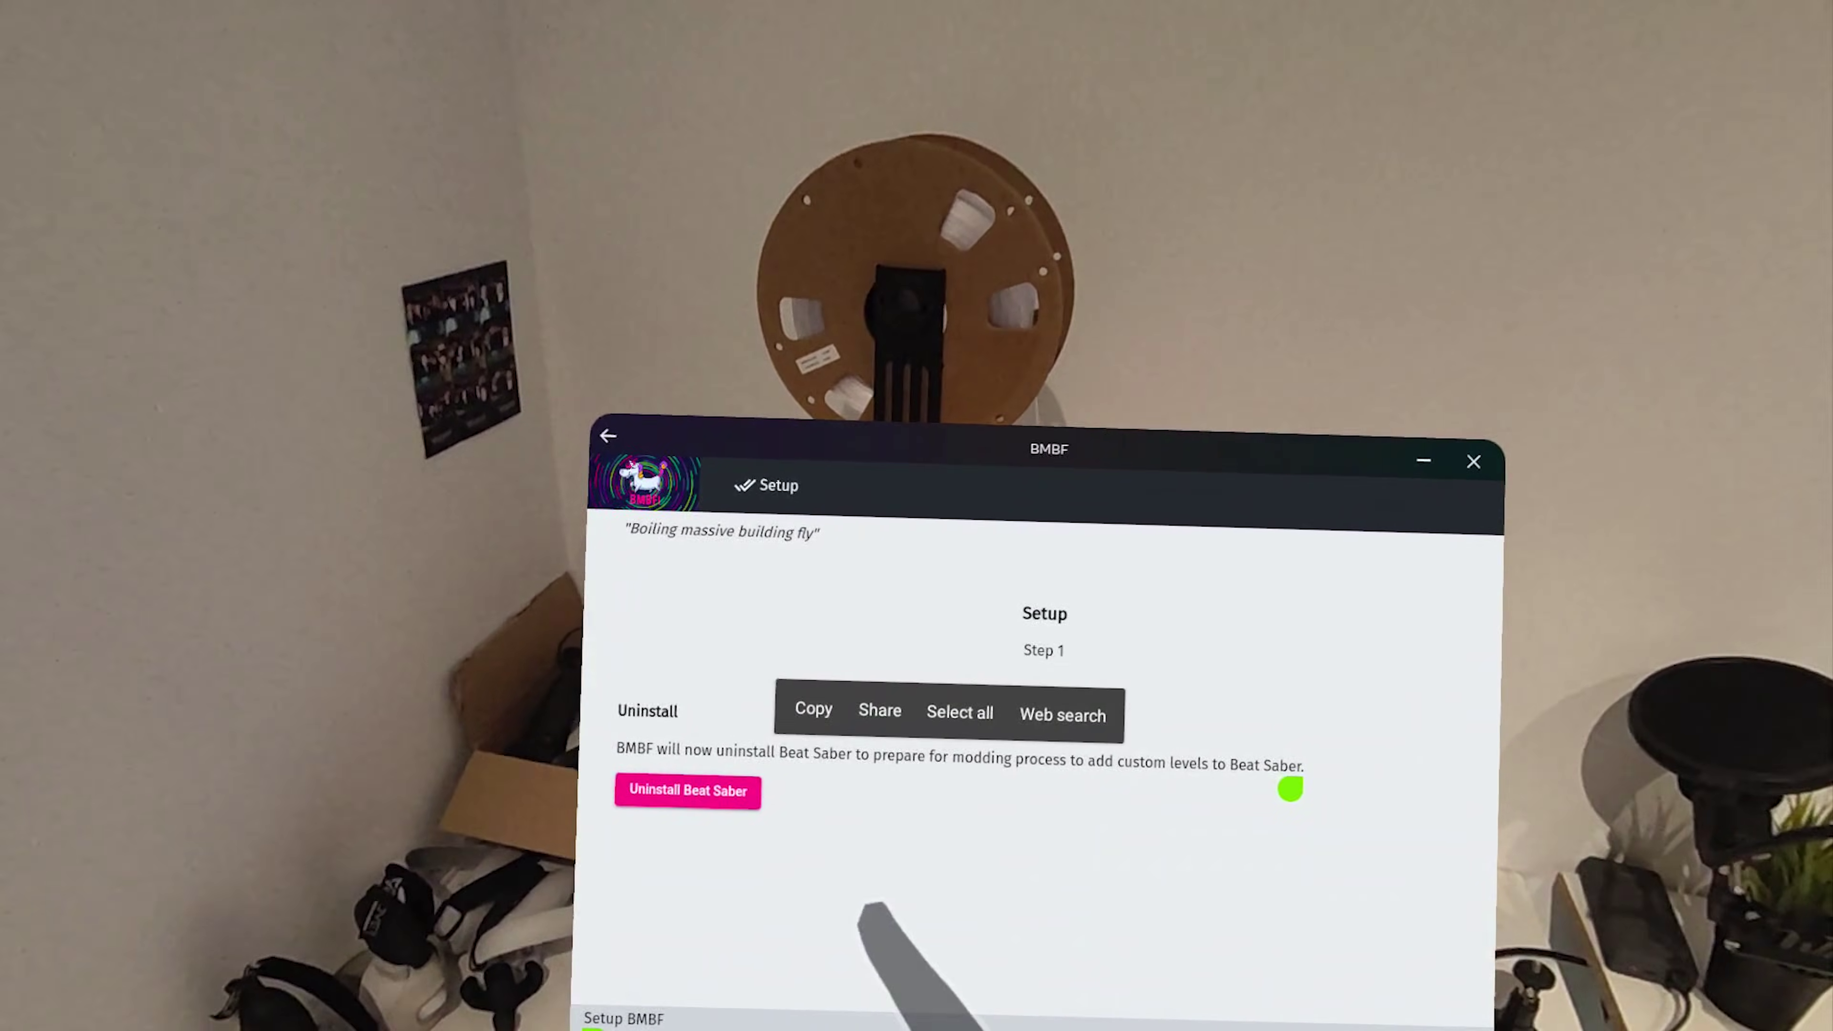
{"action": "left_click", "coordinate": [736, 792]}
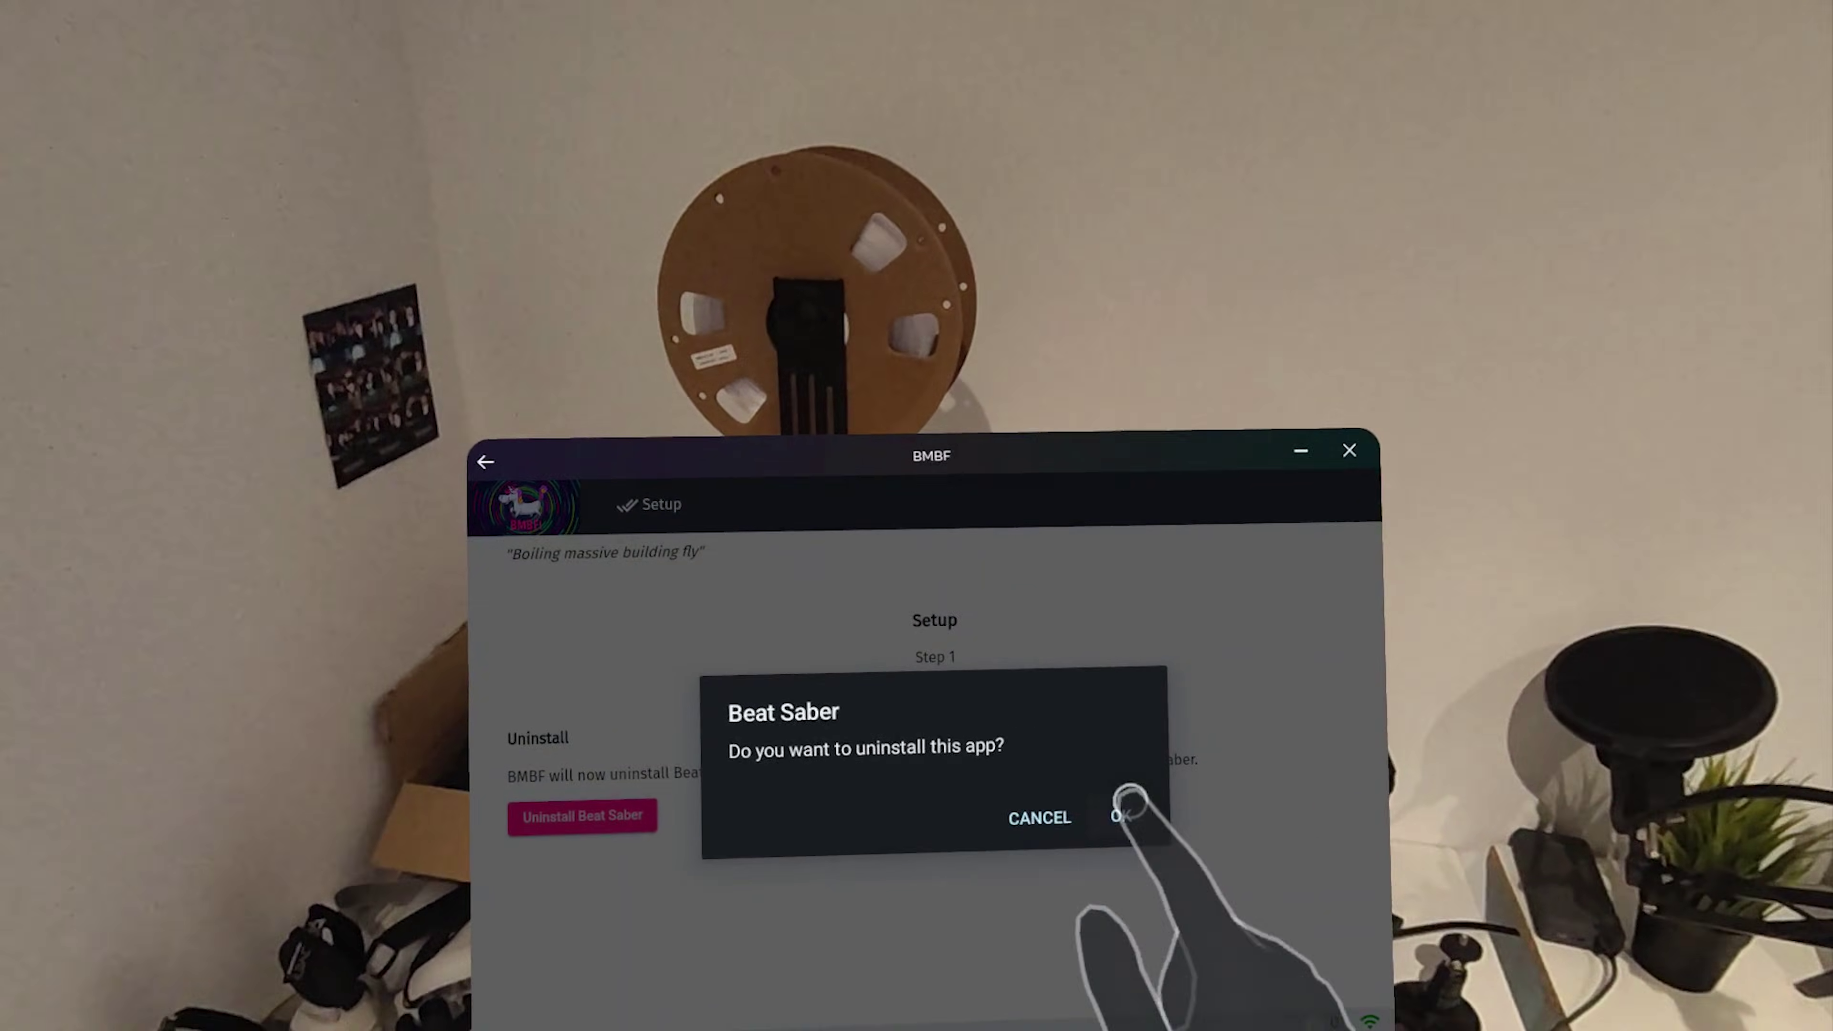
{"action": "left_click", "coordinate": [1121, 799]}
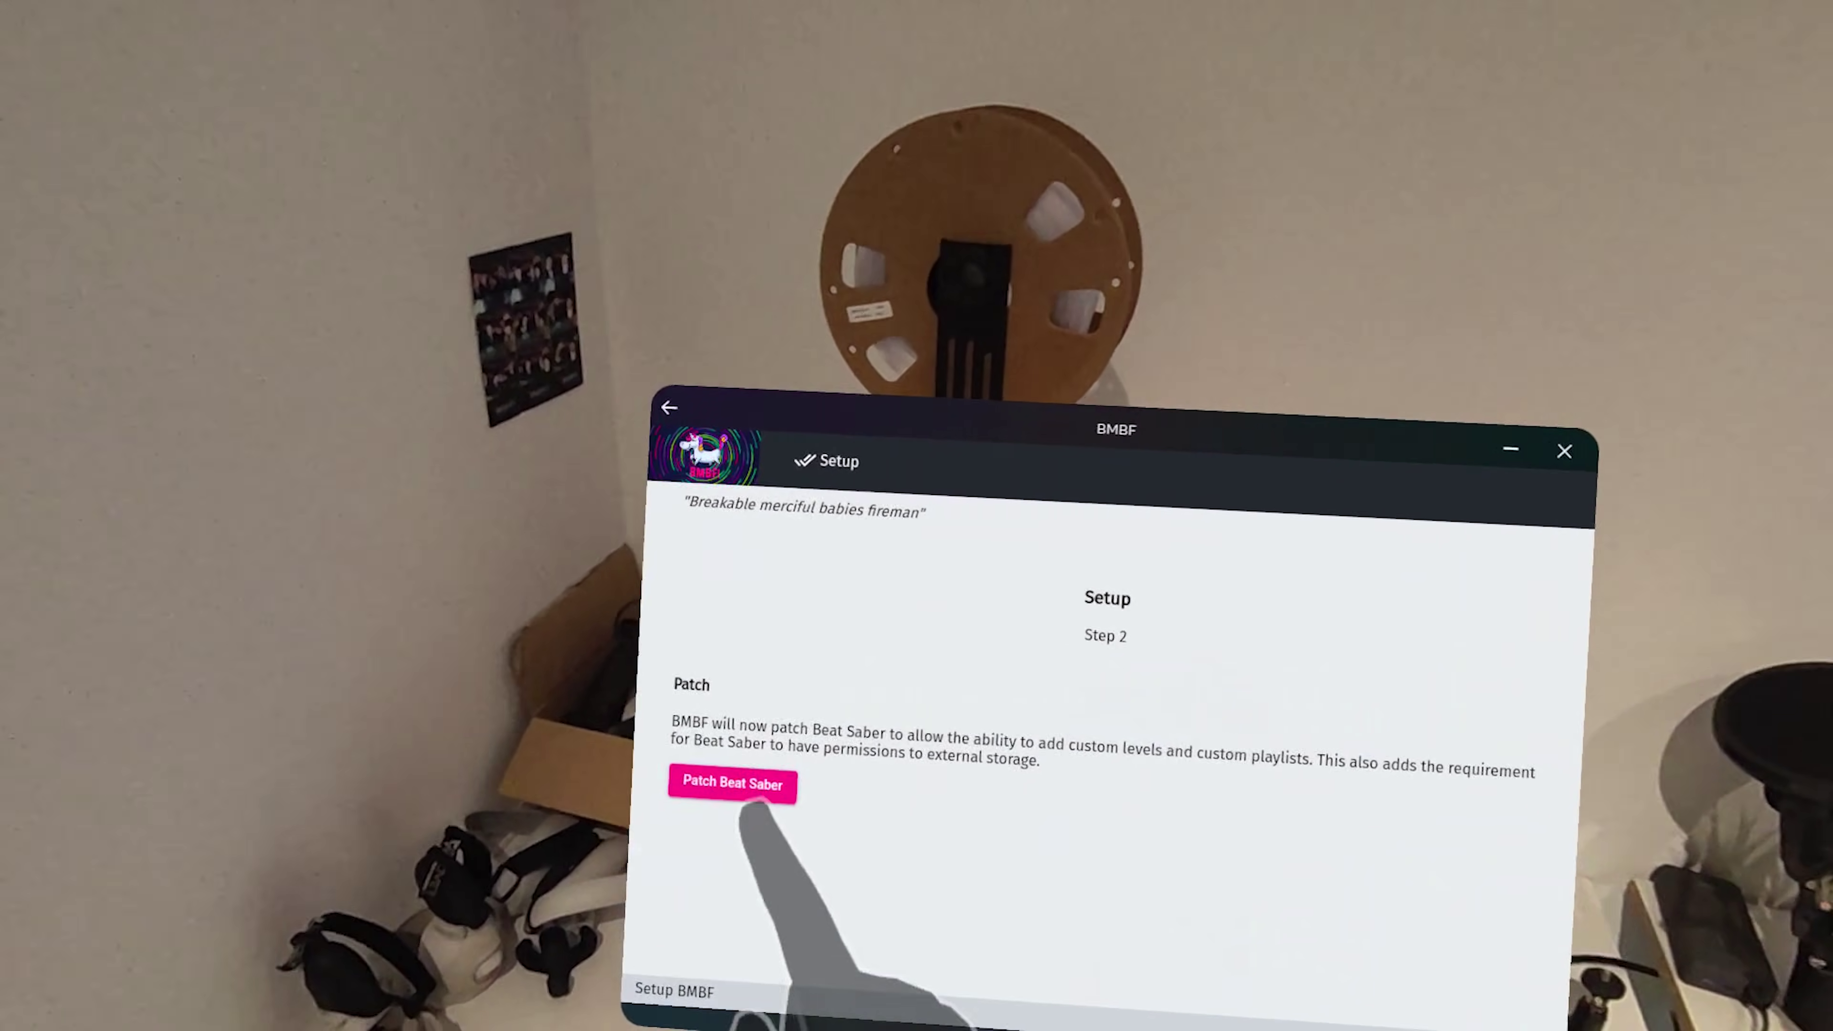
{"action": "left_click", "coordinate": [622, 804]}
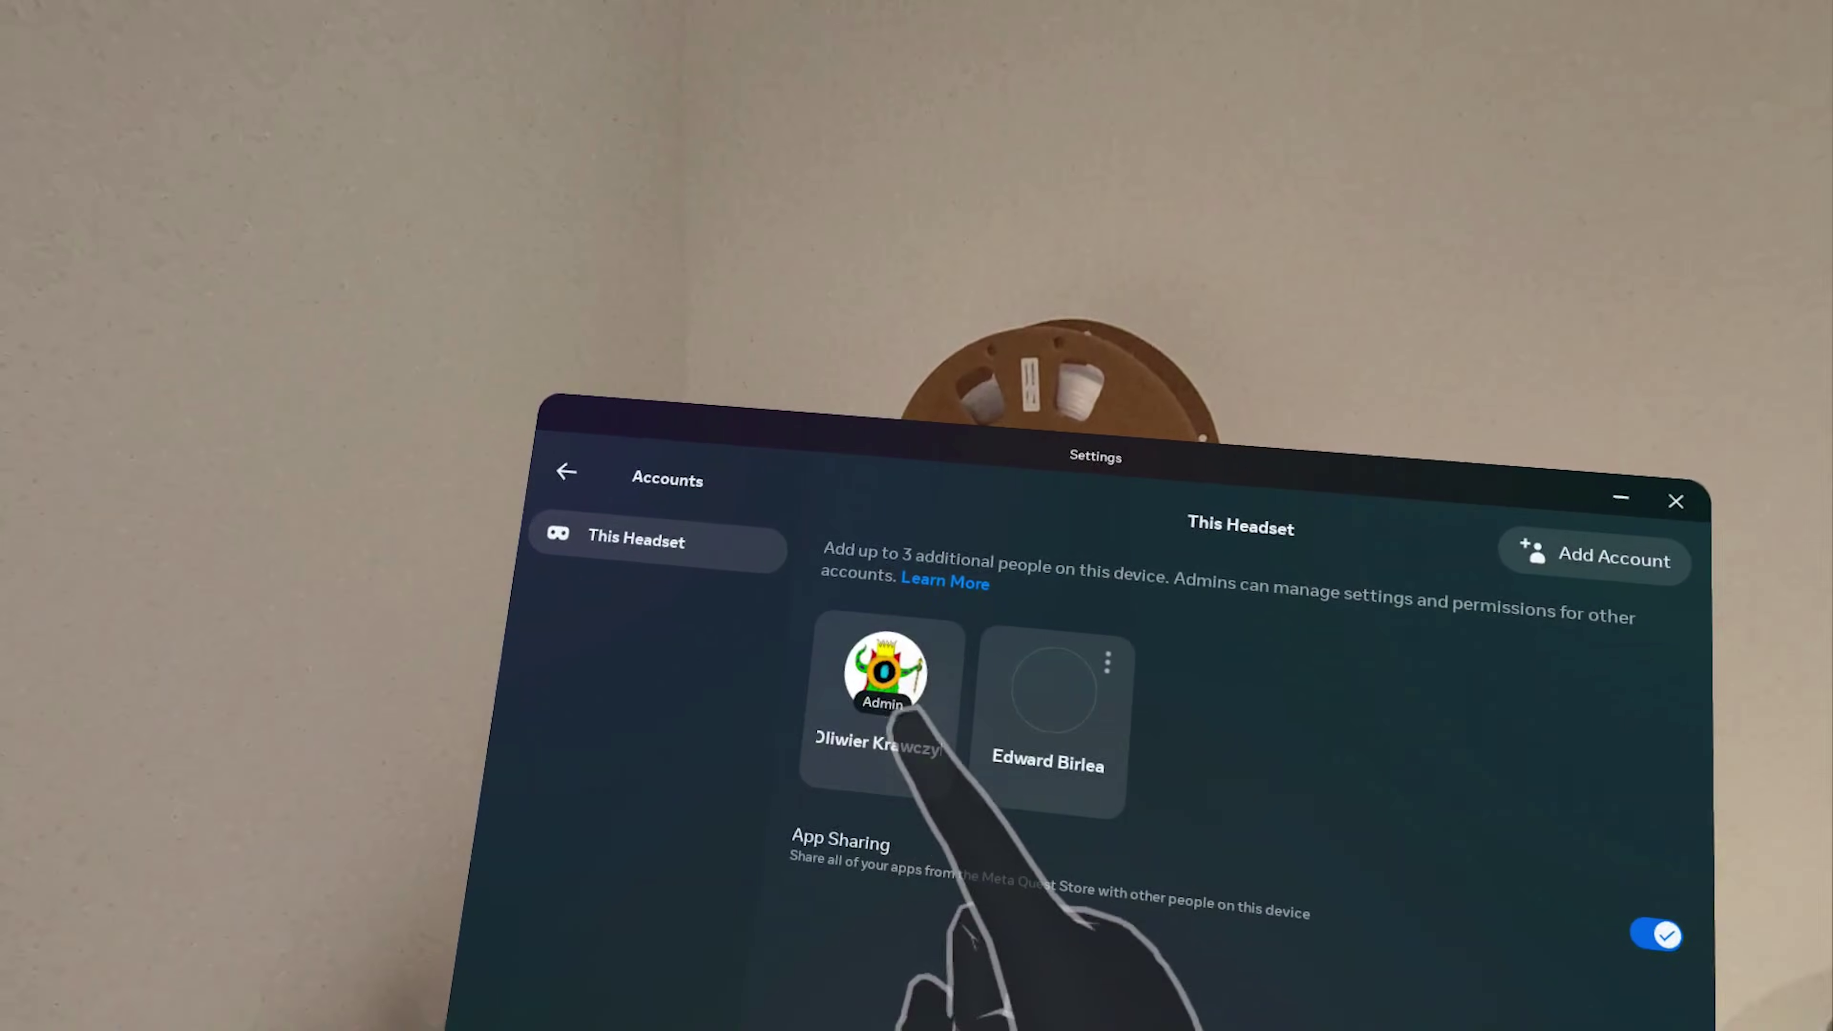
Remove the second, non-admin account from the headset's account list
{"action": "left_click", "coordinate": [1068, 648]}
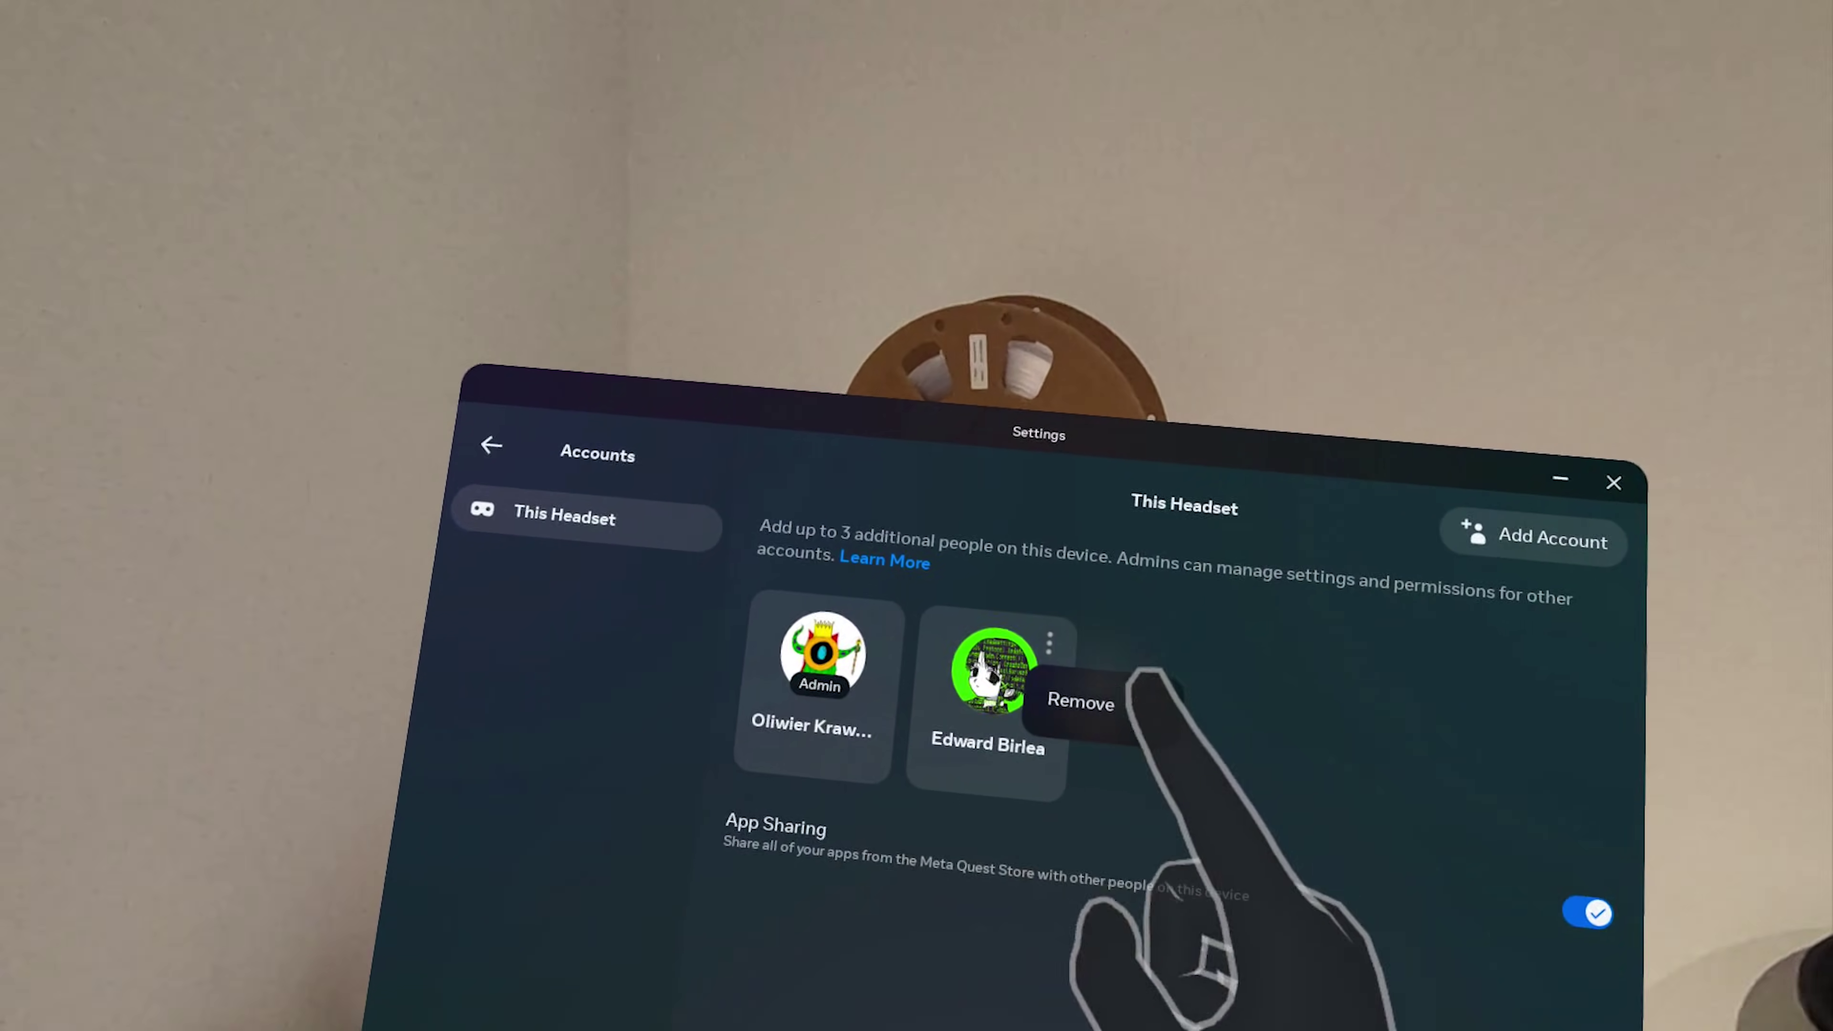
{"action": "left_click", "coordinate": [1101, 699]}
{"action": "left_click", "coordinate": [946, 871]}
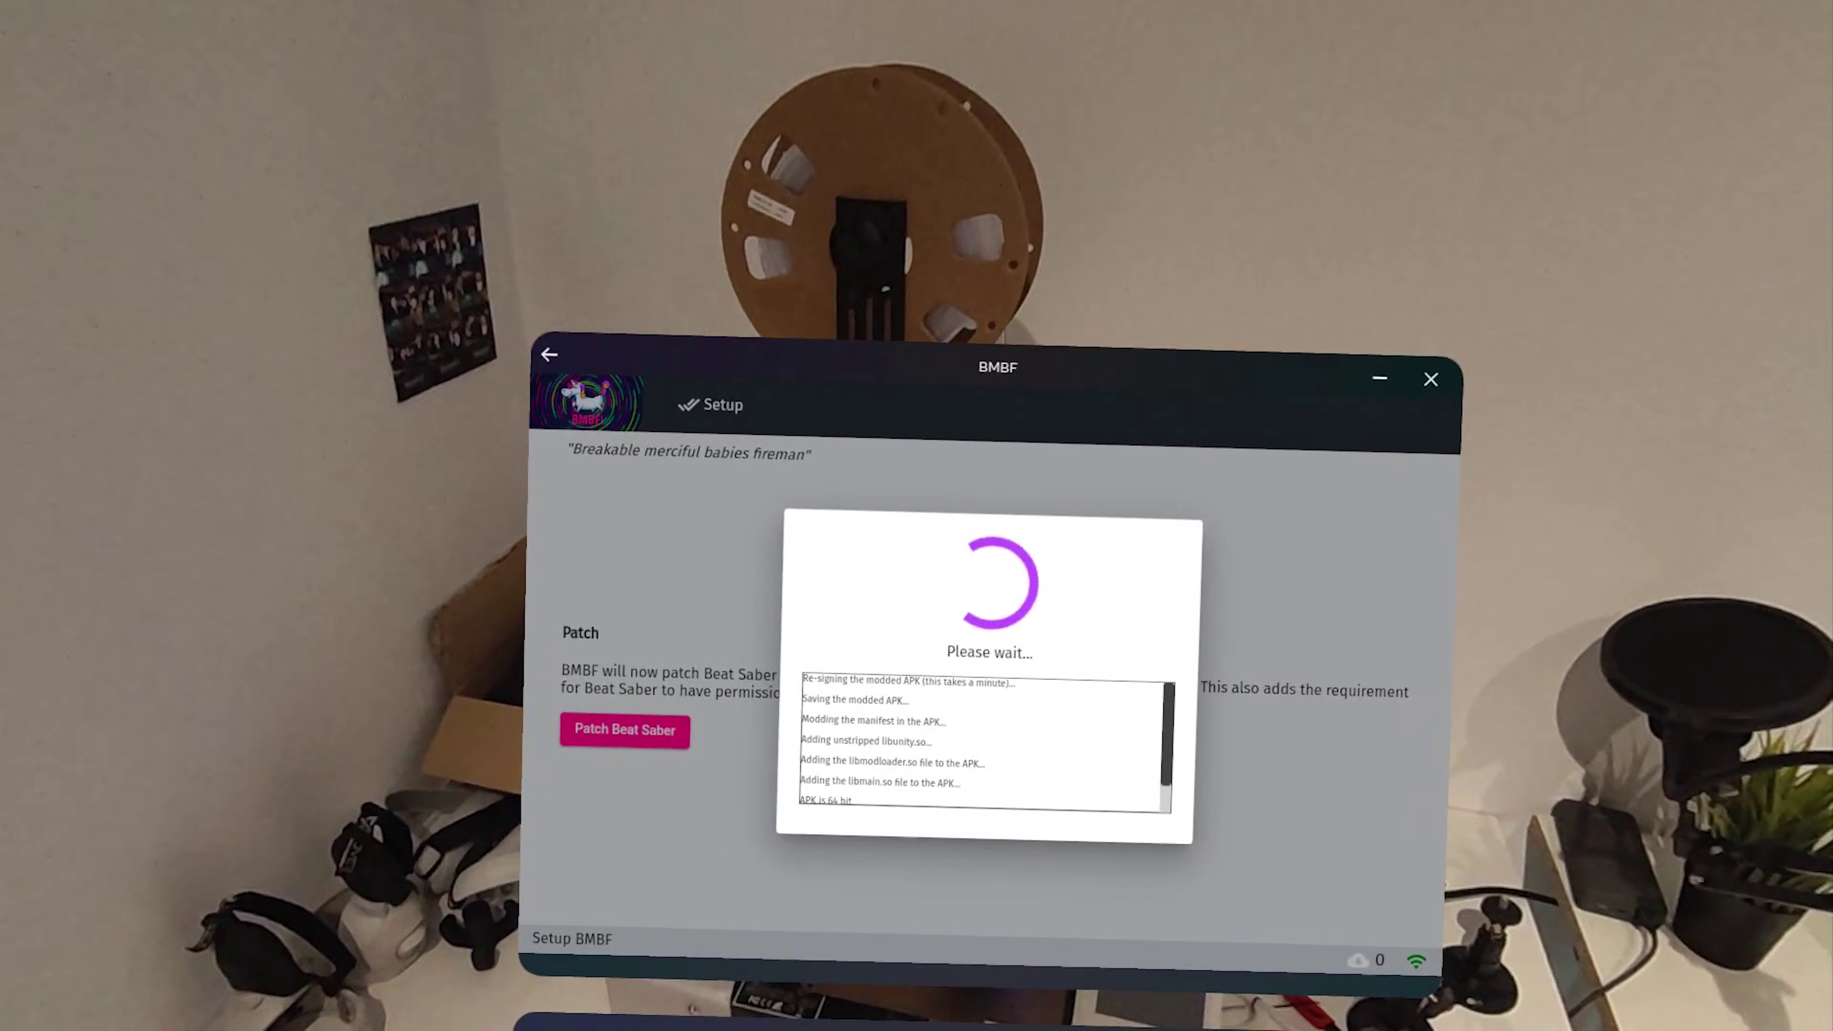
Enable 'Allow from this source' for BMBF, then install the modded Beat Saber
{"action": "scroll", "coordinate": [989, 650], "scroll_direction": "down", "scroll_amount": 2}
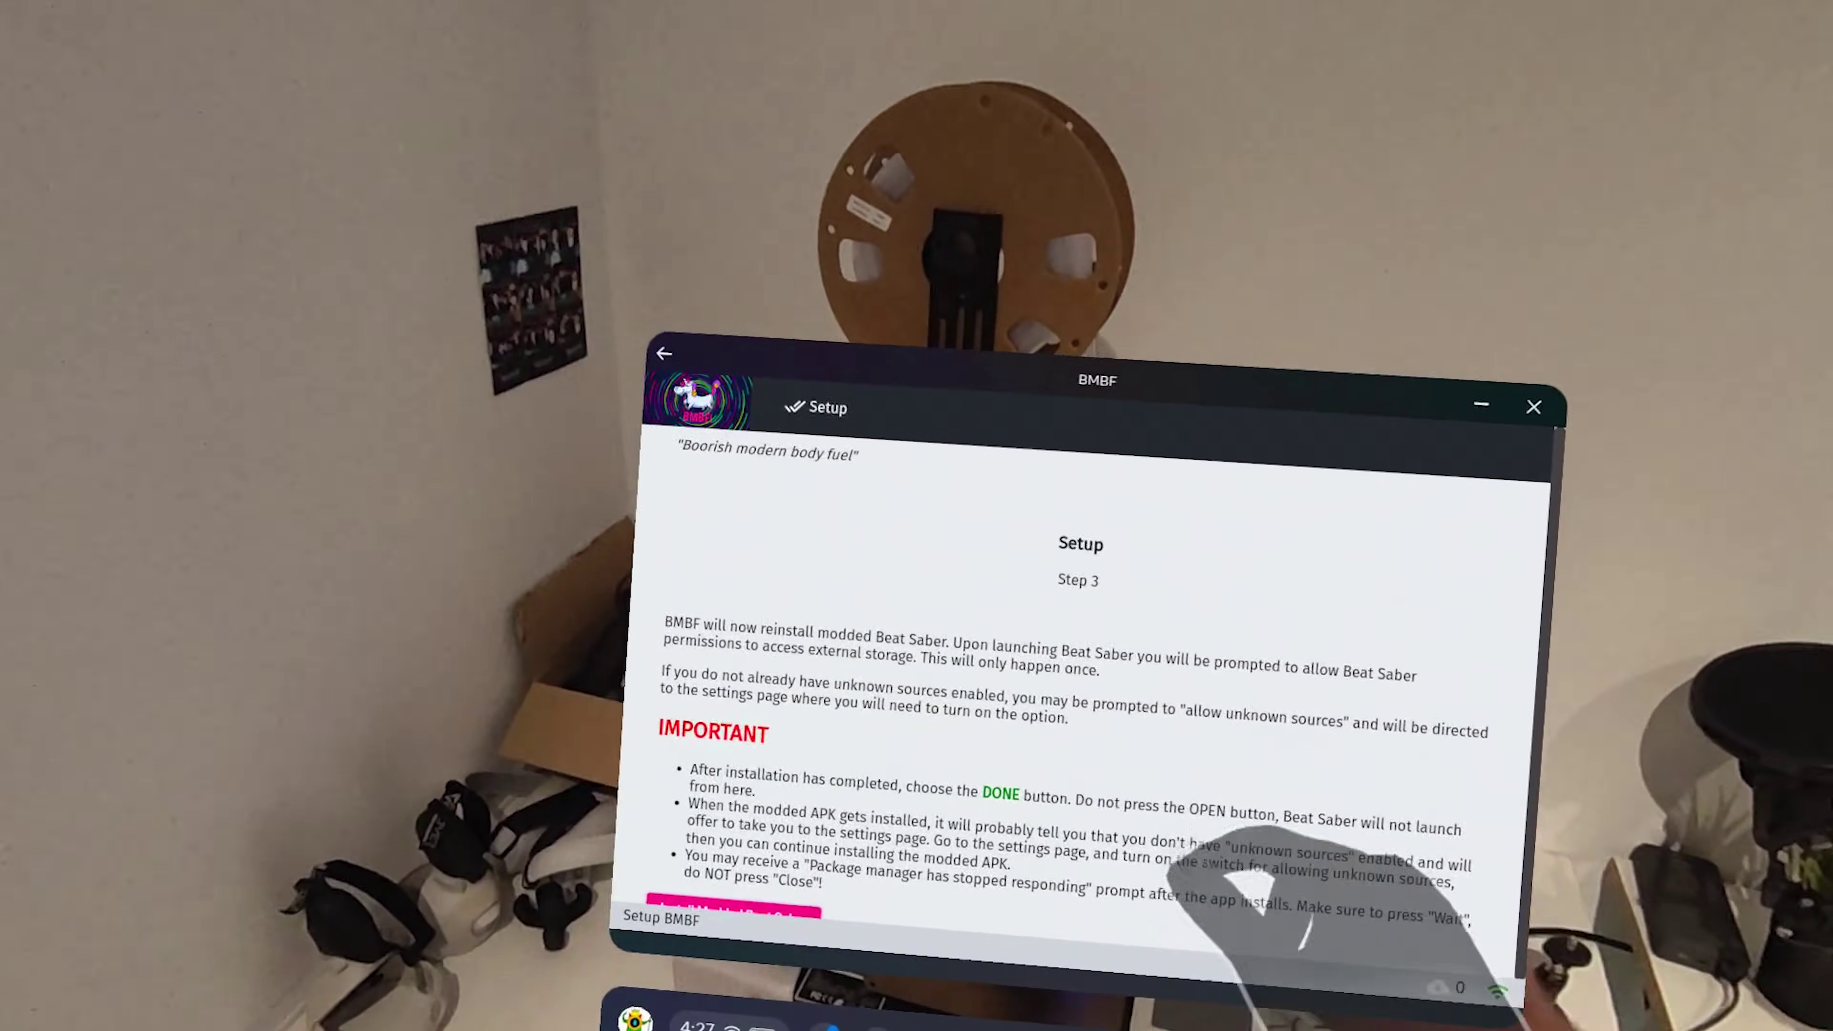
{"action": "left_click", "coordinate": [832, 847]}
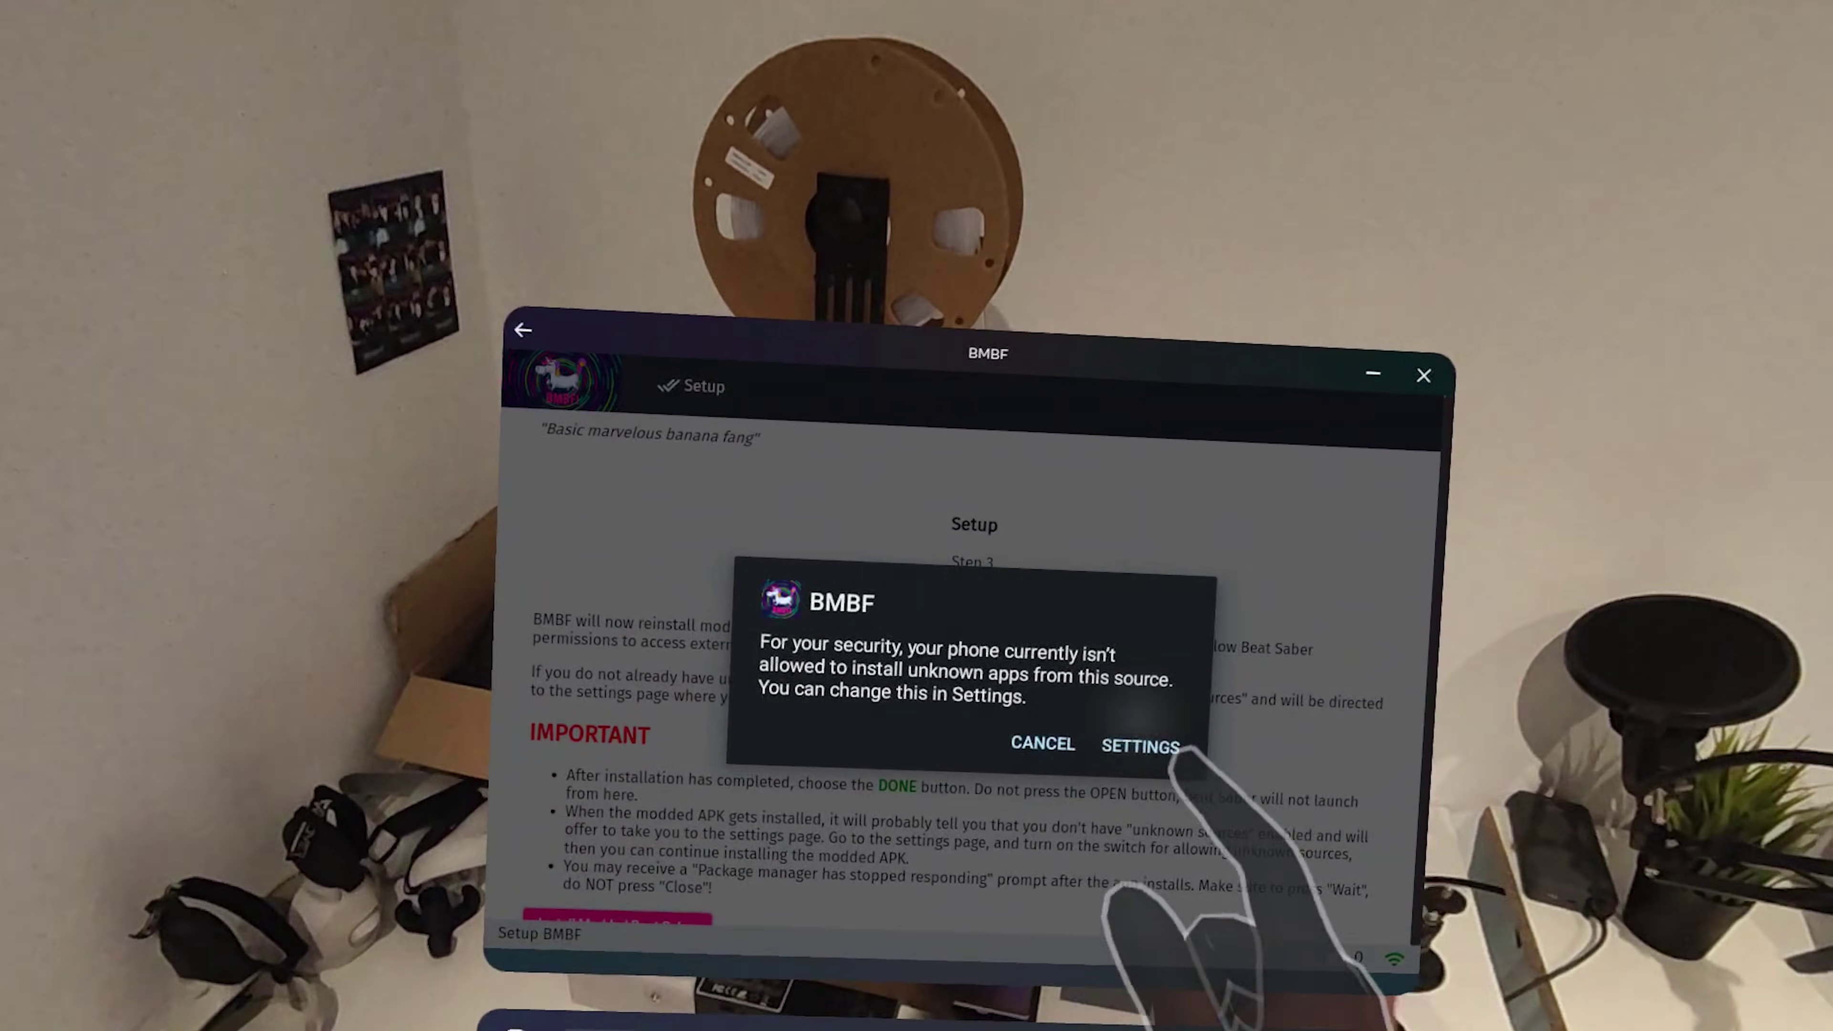
{"action": "left_click", "coordinate": [1151, 750]}
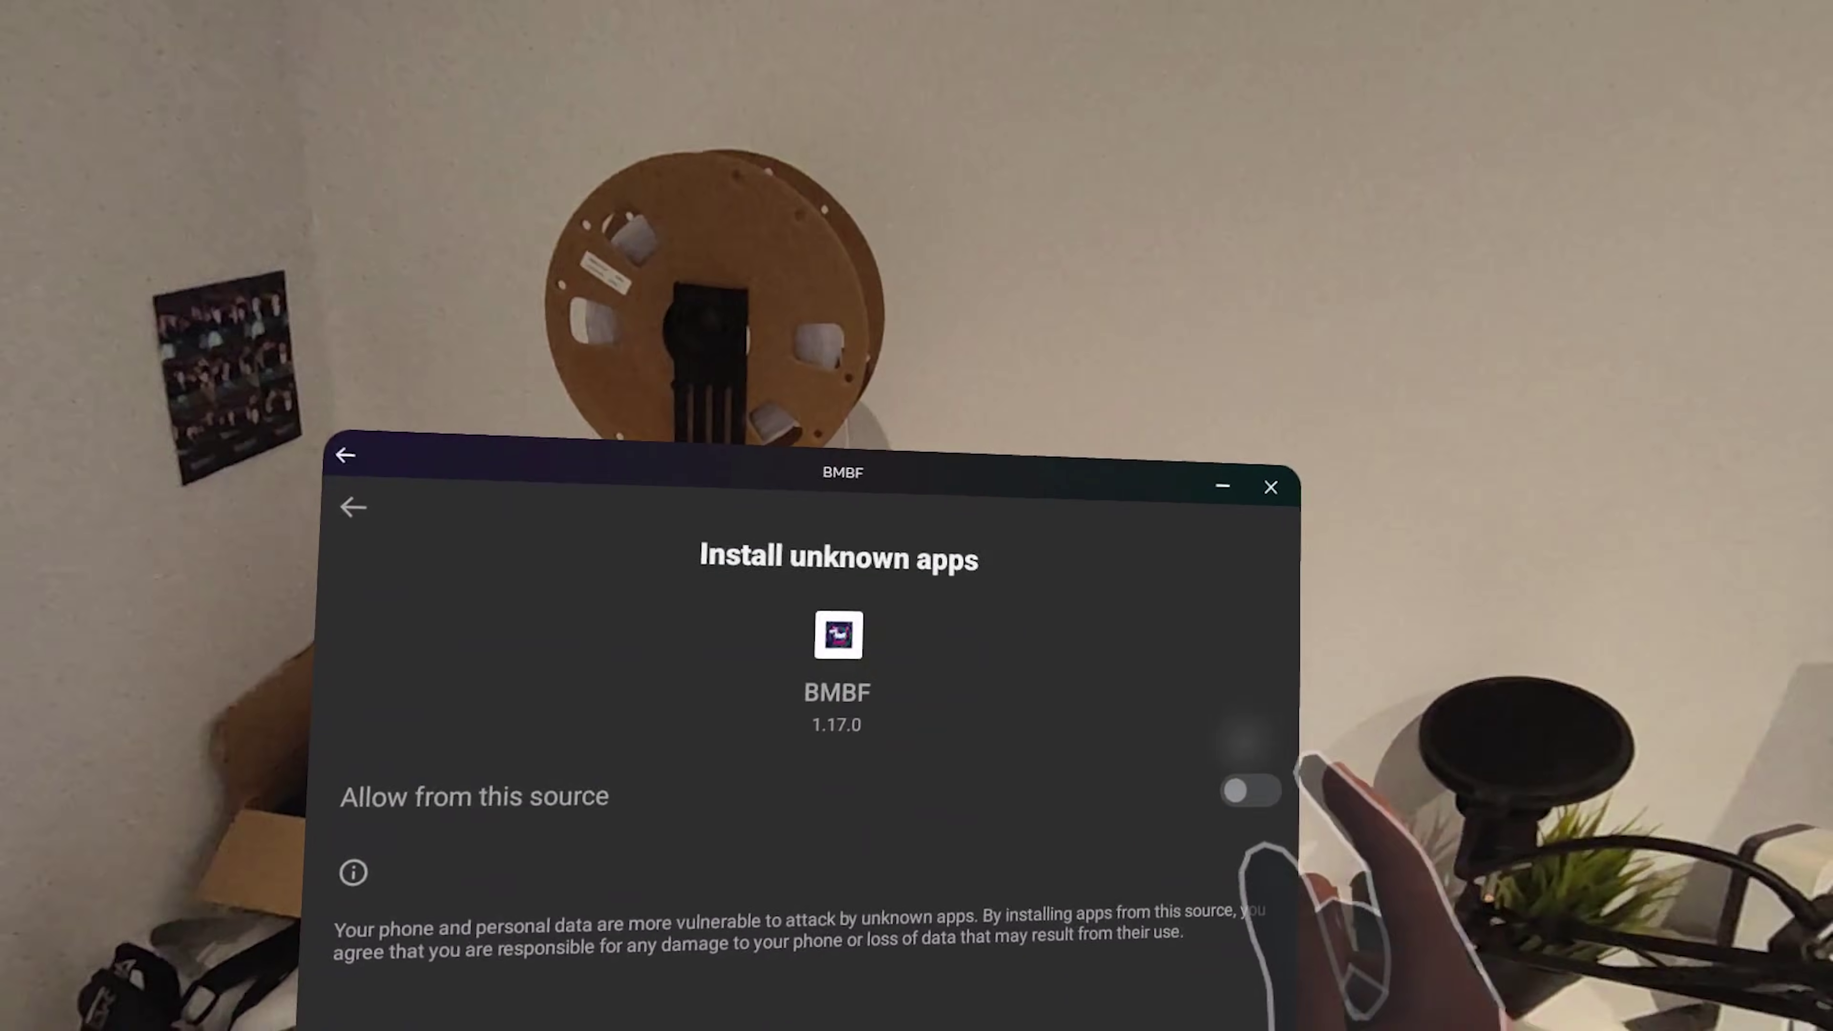
{"action": "left_click", "coordinate": [1354, 739]}
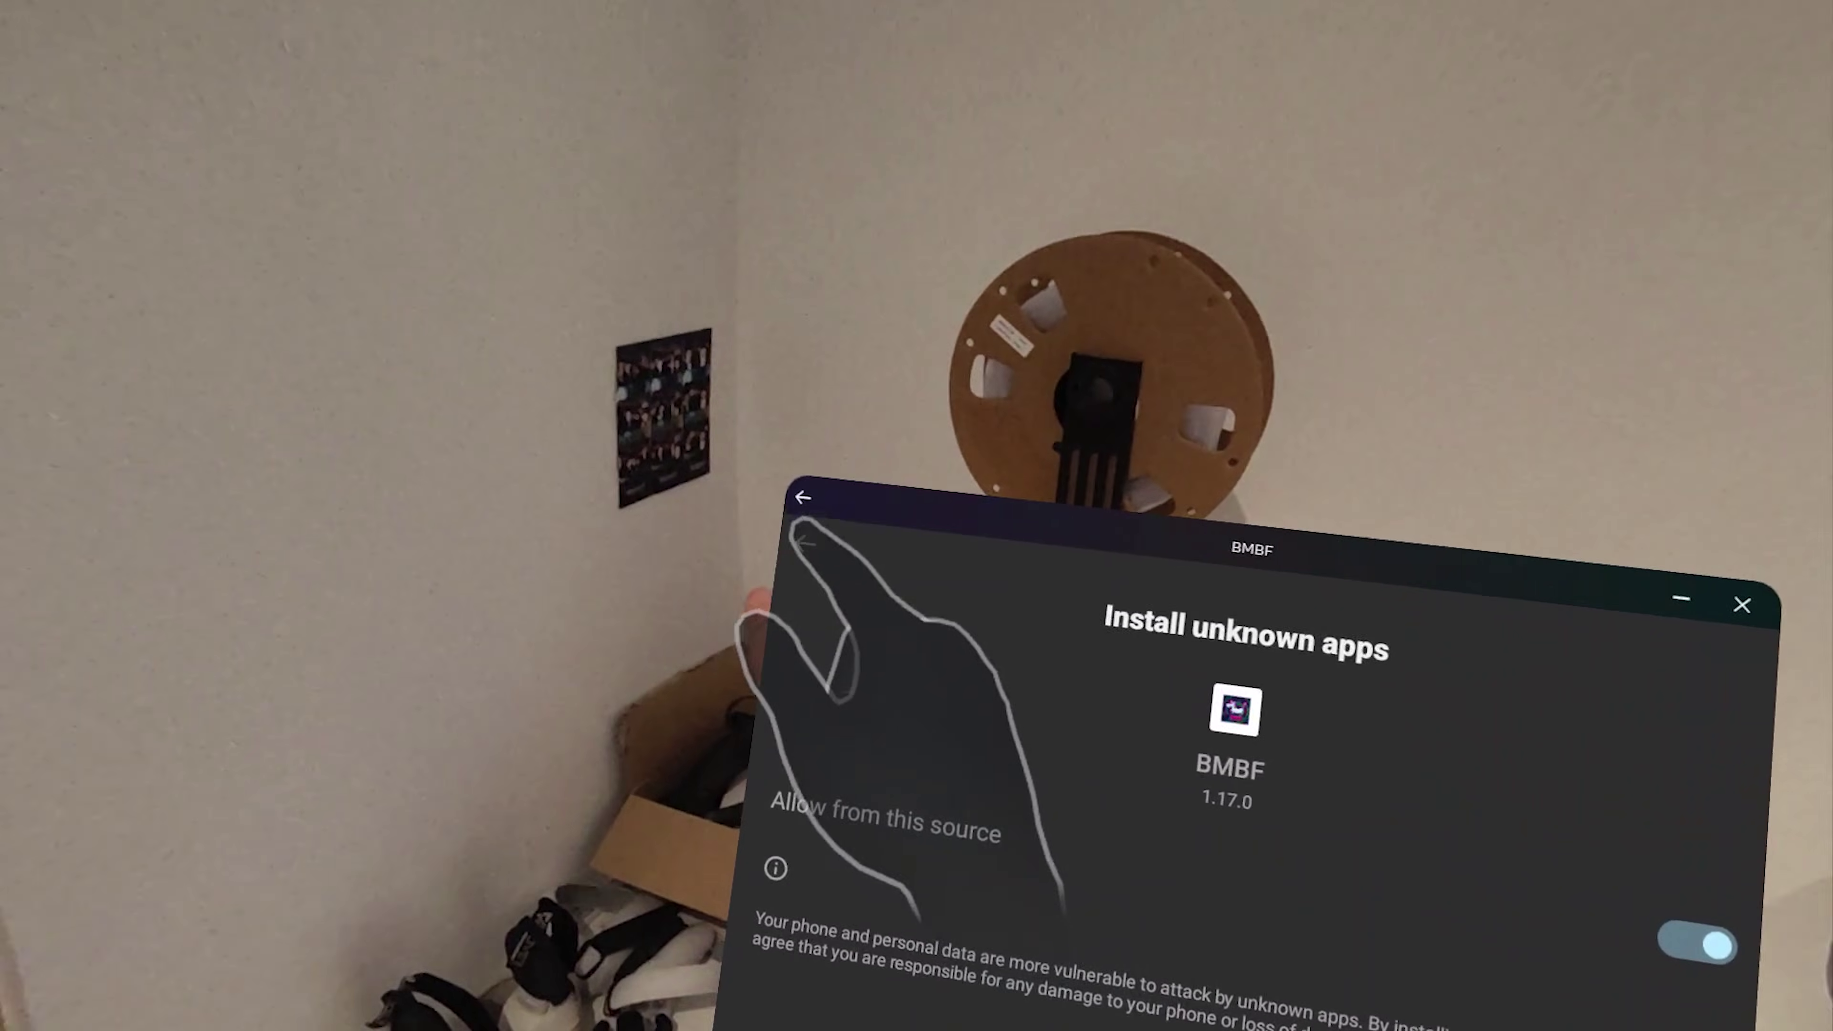
{"action": "left_click", "coordinate": [430, 469]}
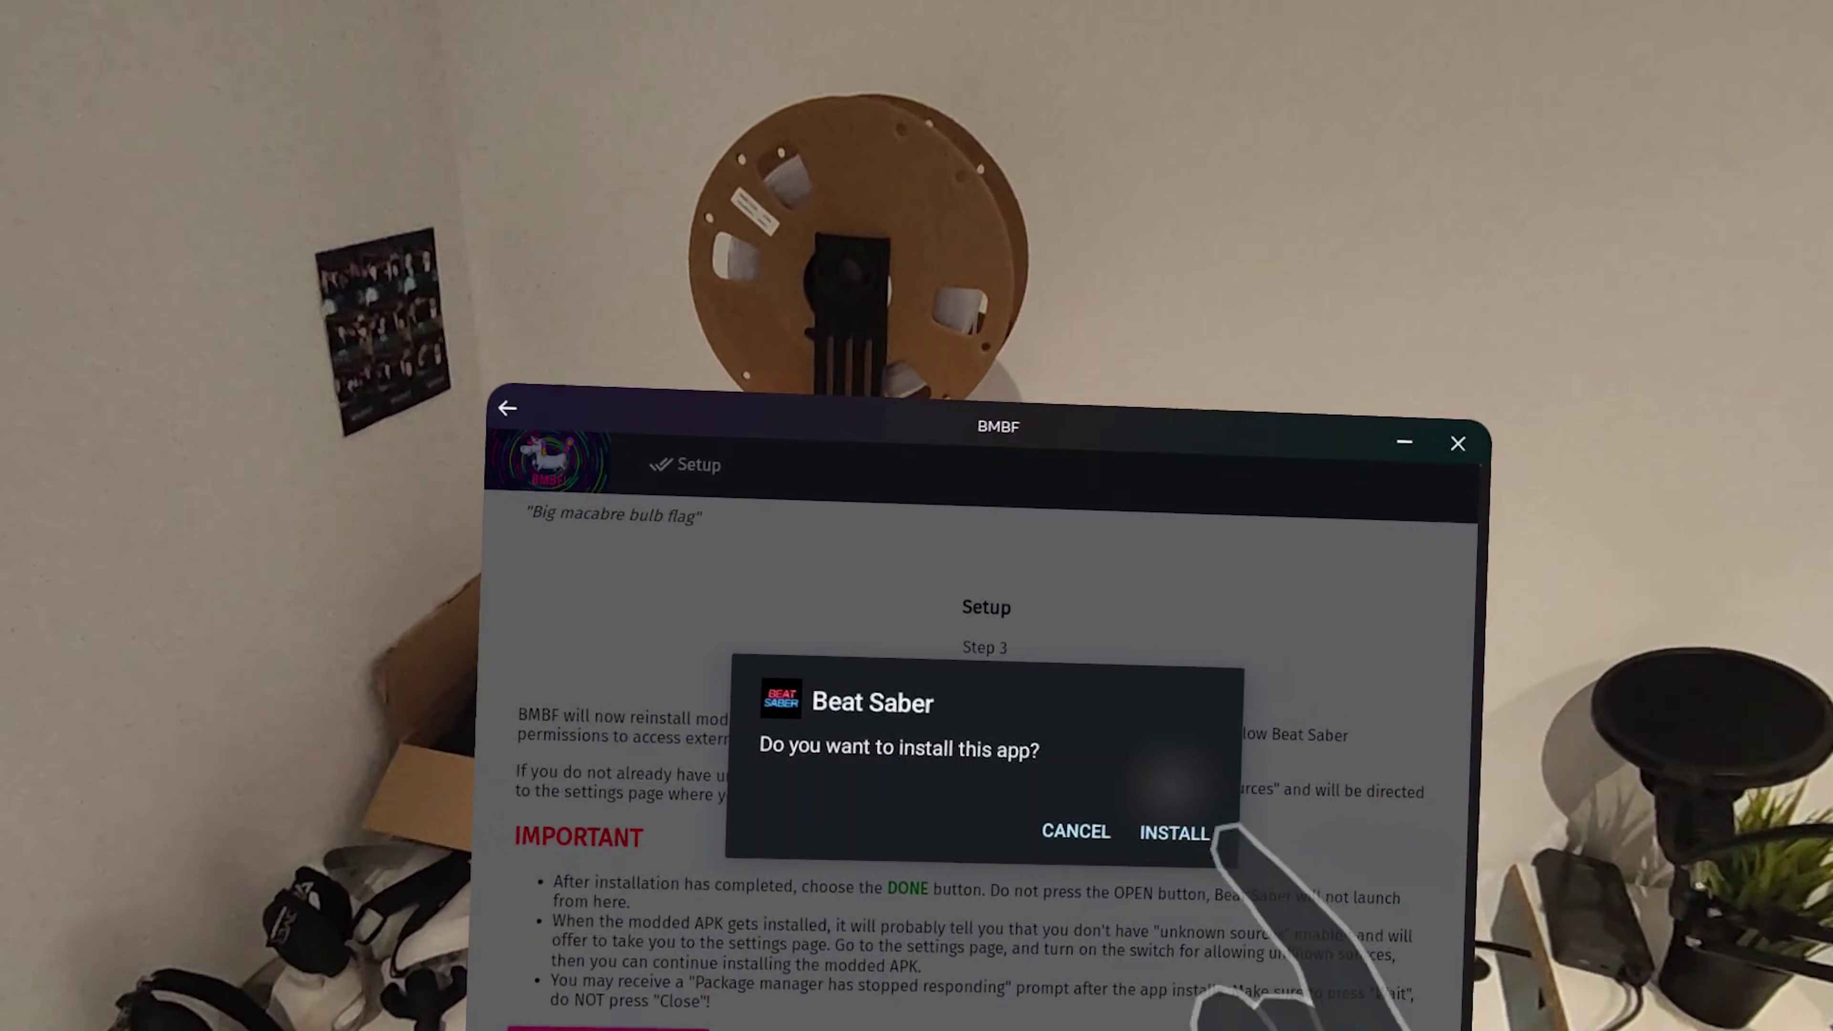
{"action": "left_click", "coordinate": [1212, 833]}
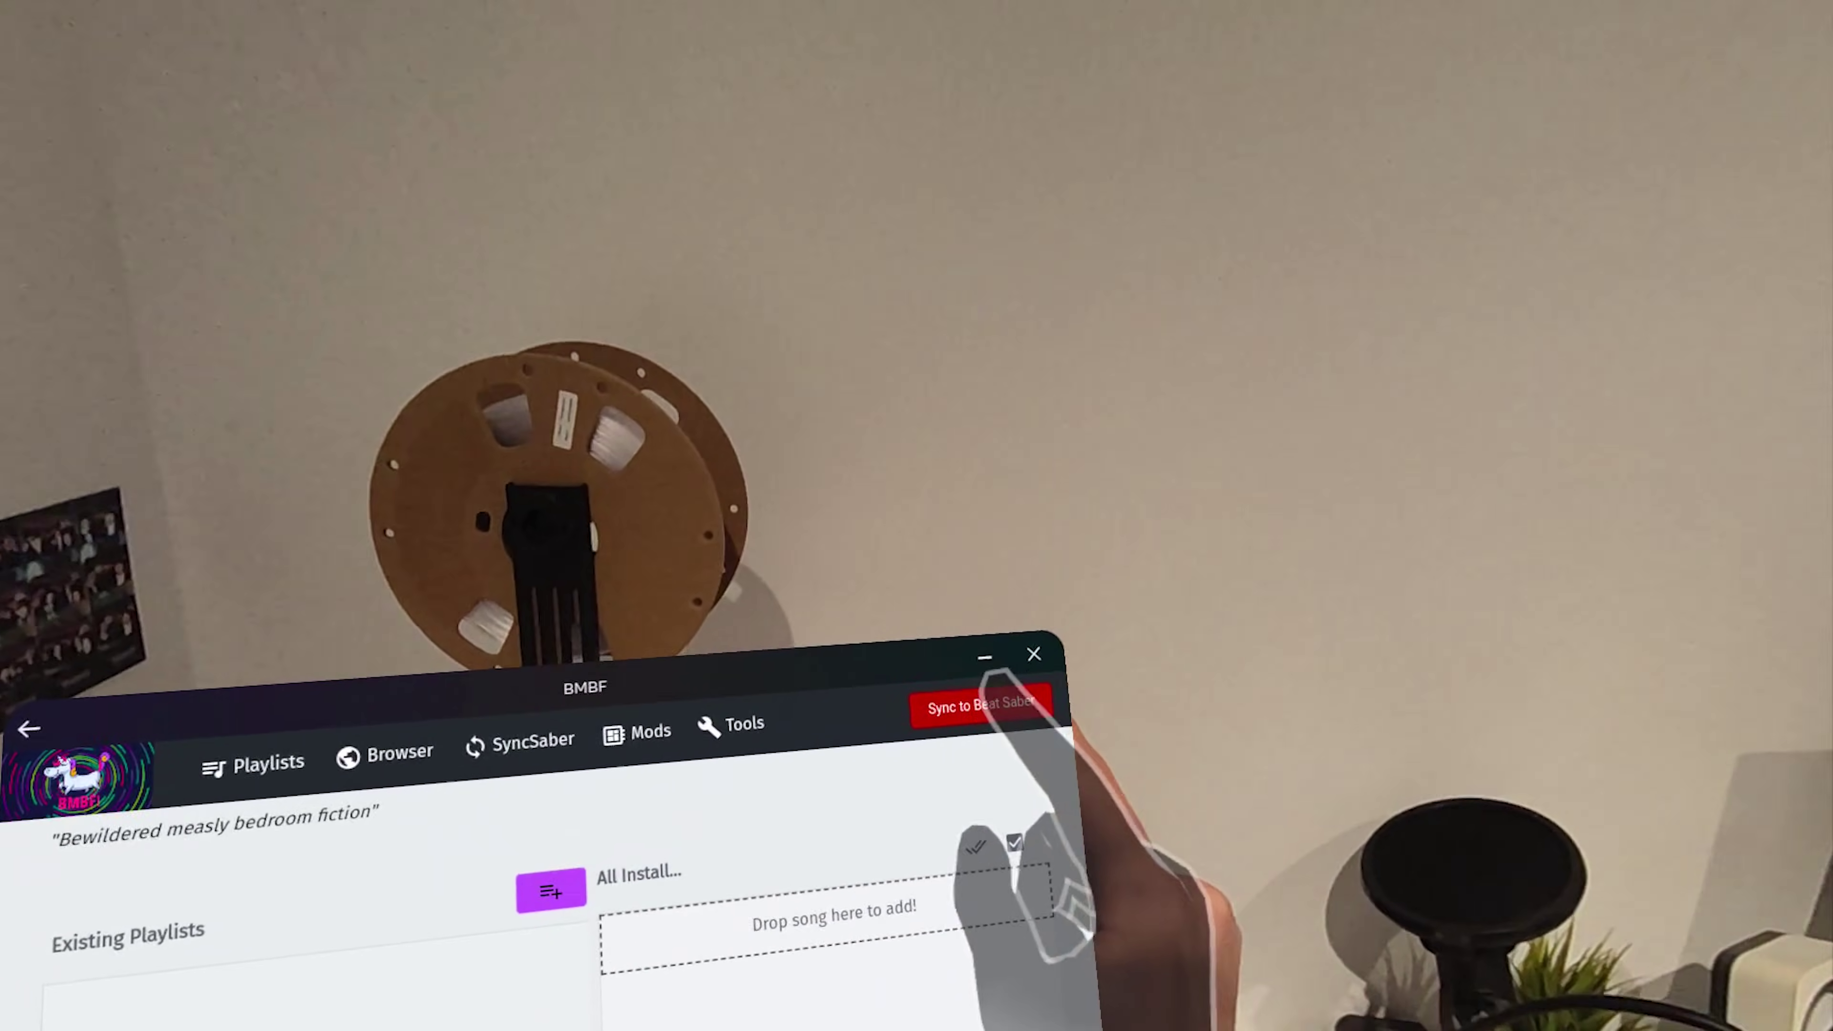
Sync the BMBF config to Beat Saber and launch it, choosing Open App at the restore warning
{"action": "left_click", "coordinate": [985, 705]}
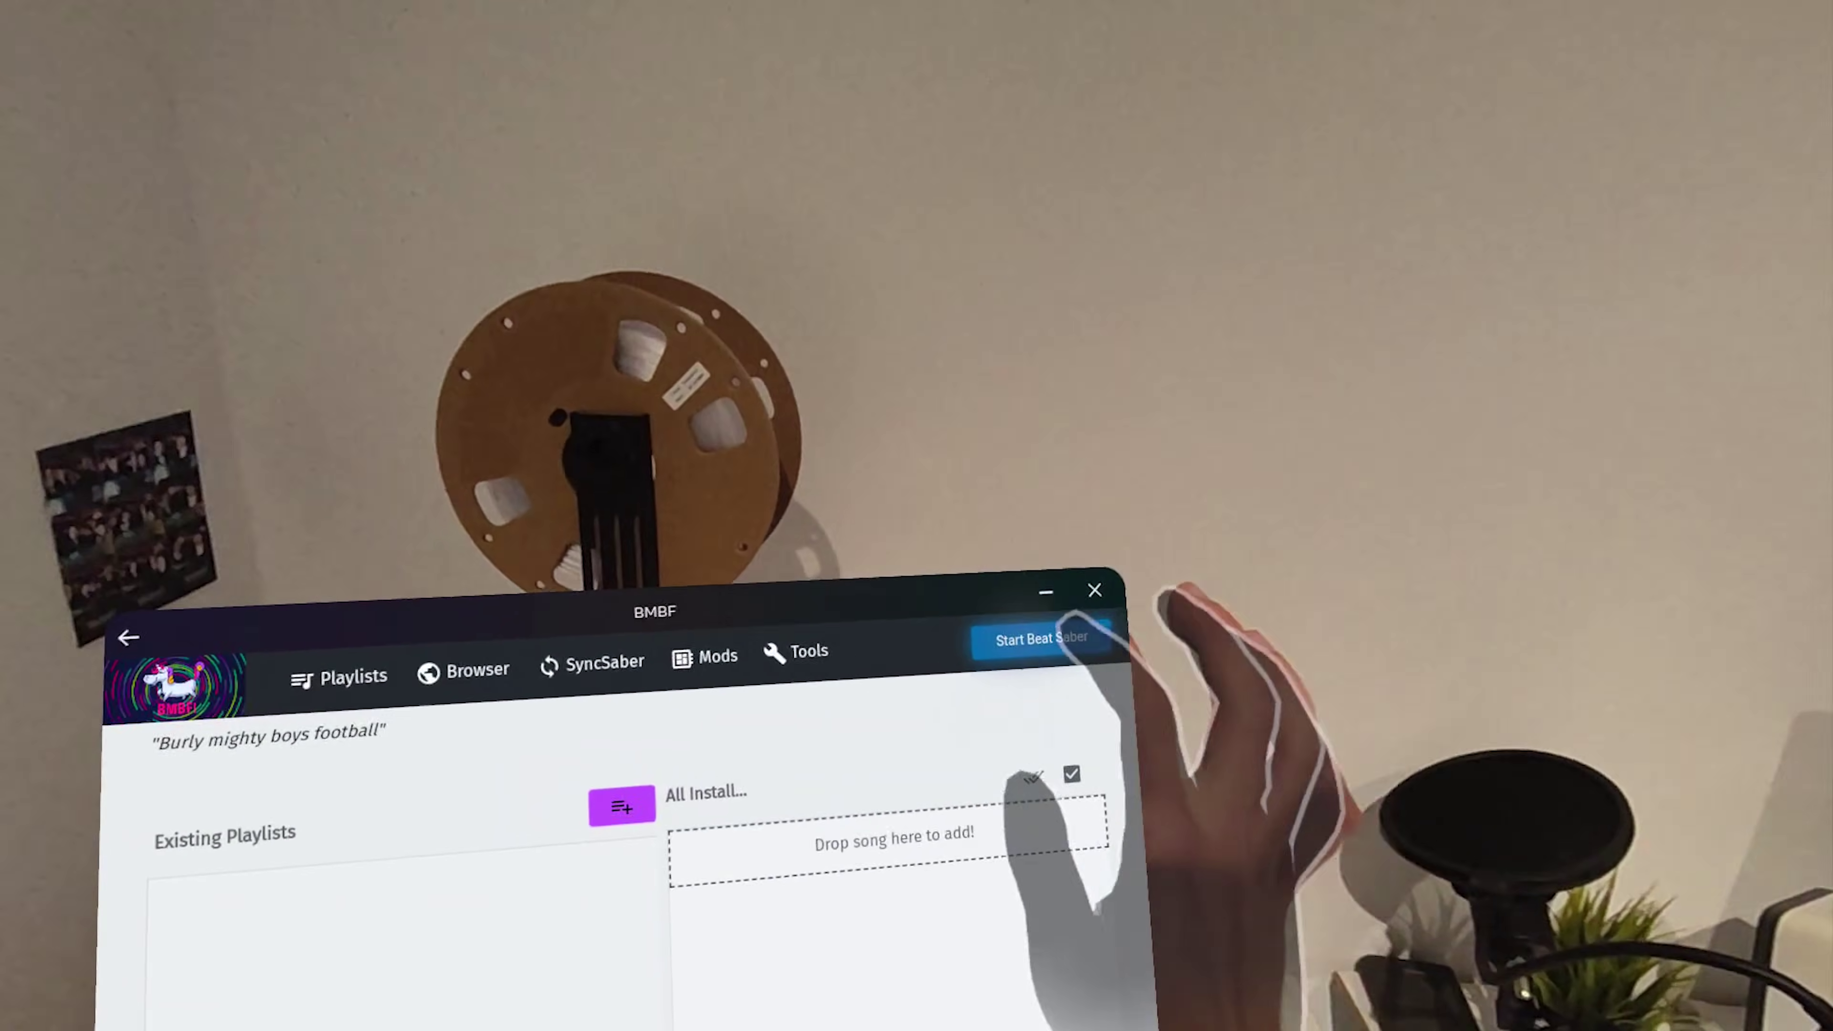
{"action": "left_click", "coordinate": [999, 658]}
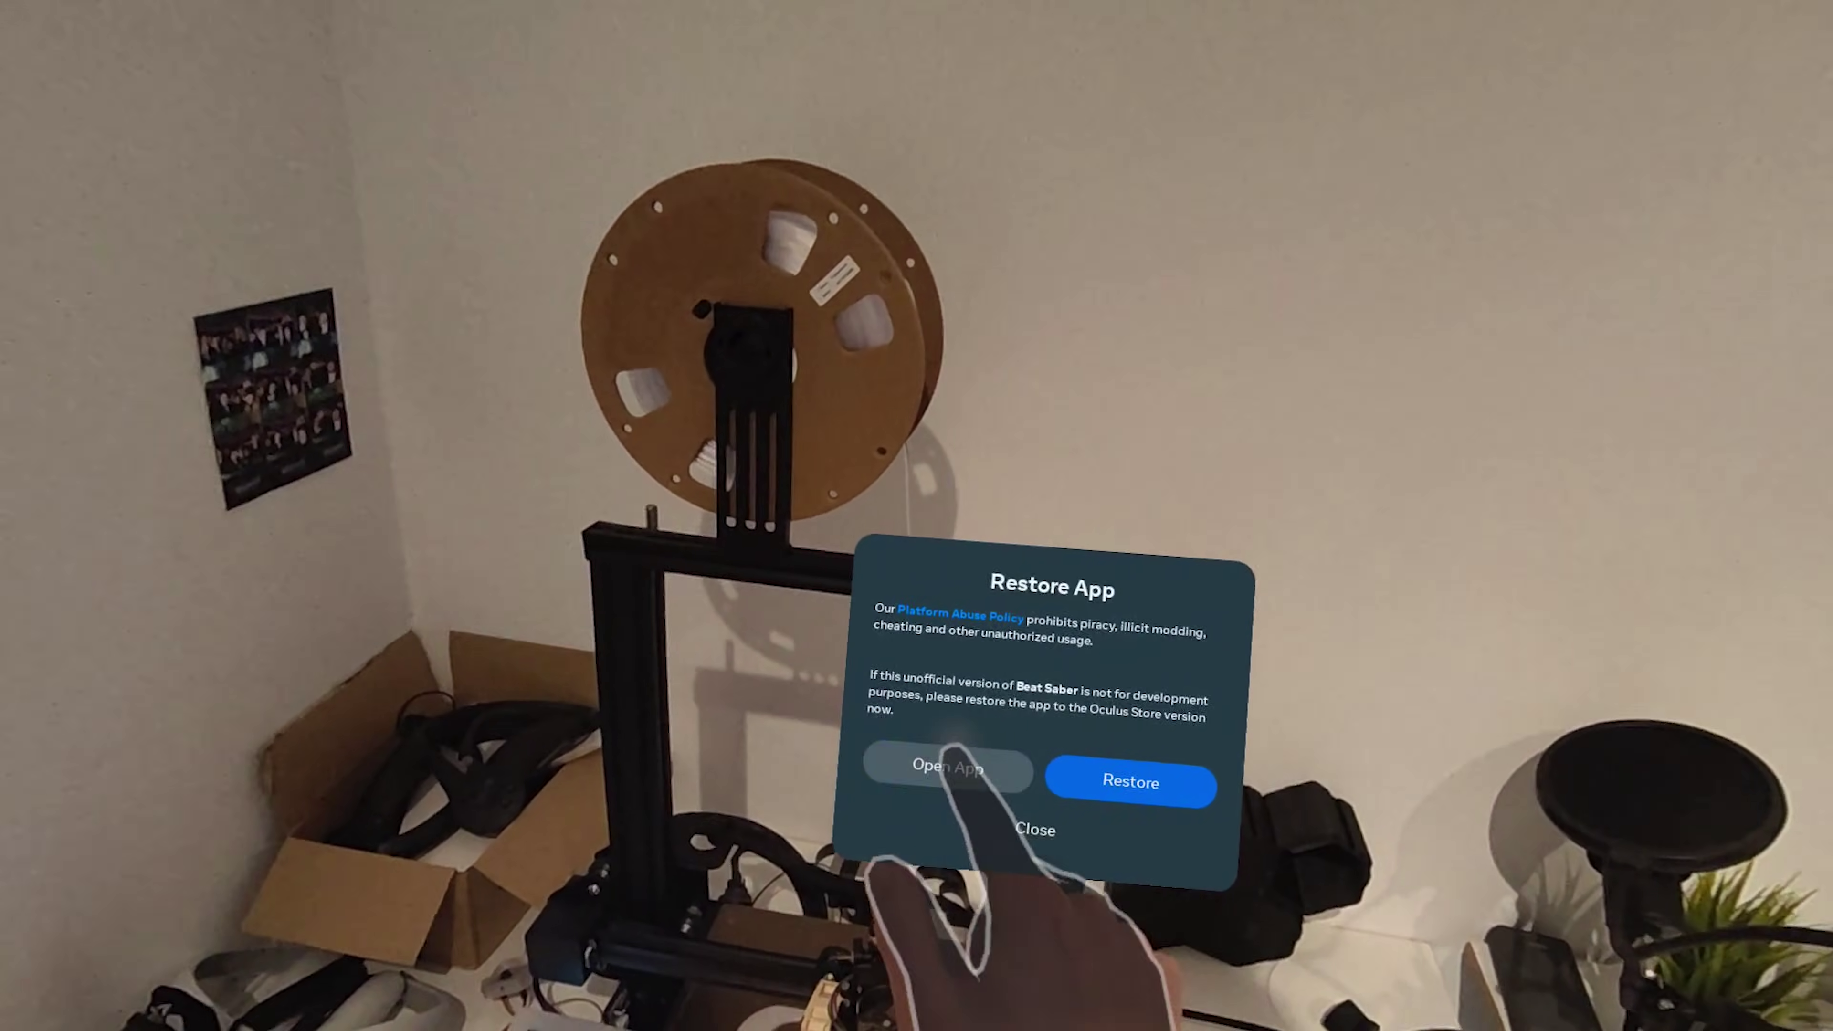
{"action": "left_click", "coordinate": [877, 782]}
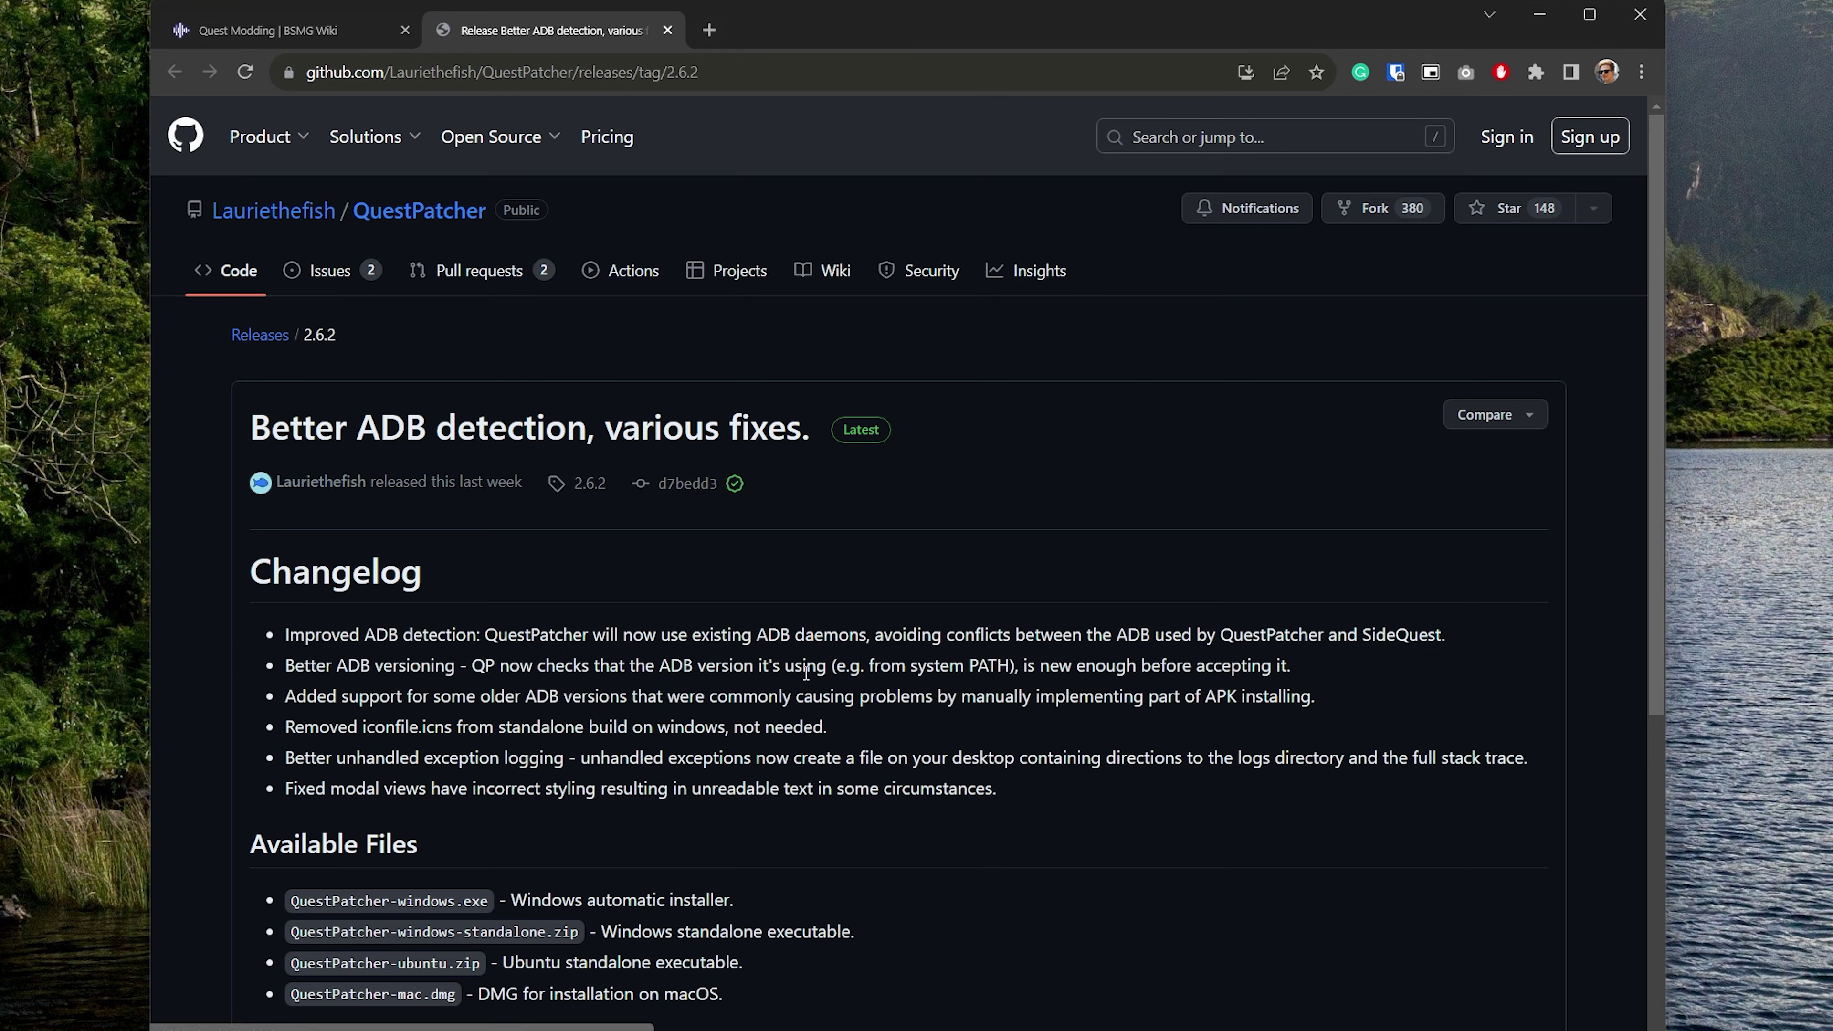
Run the QuestPatcher-windows.exe installer from the browser's recent downloads
{"action": "scroll", "coordinate": [755, 621], "scroll_direction": "down", "scroll_amount": 5}
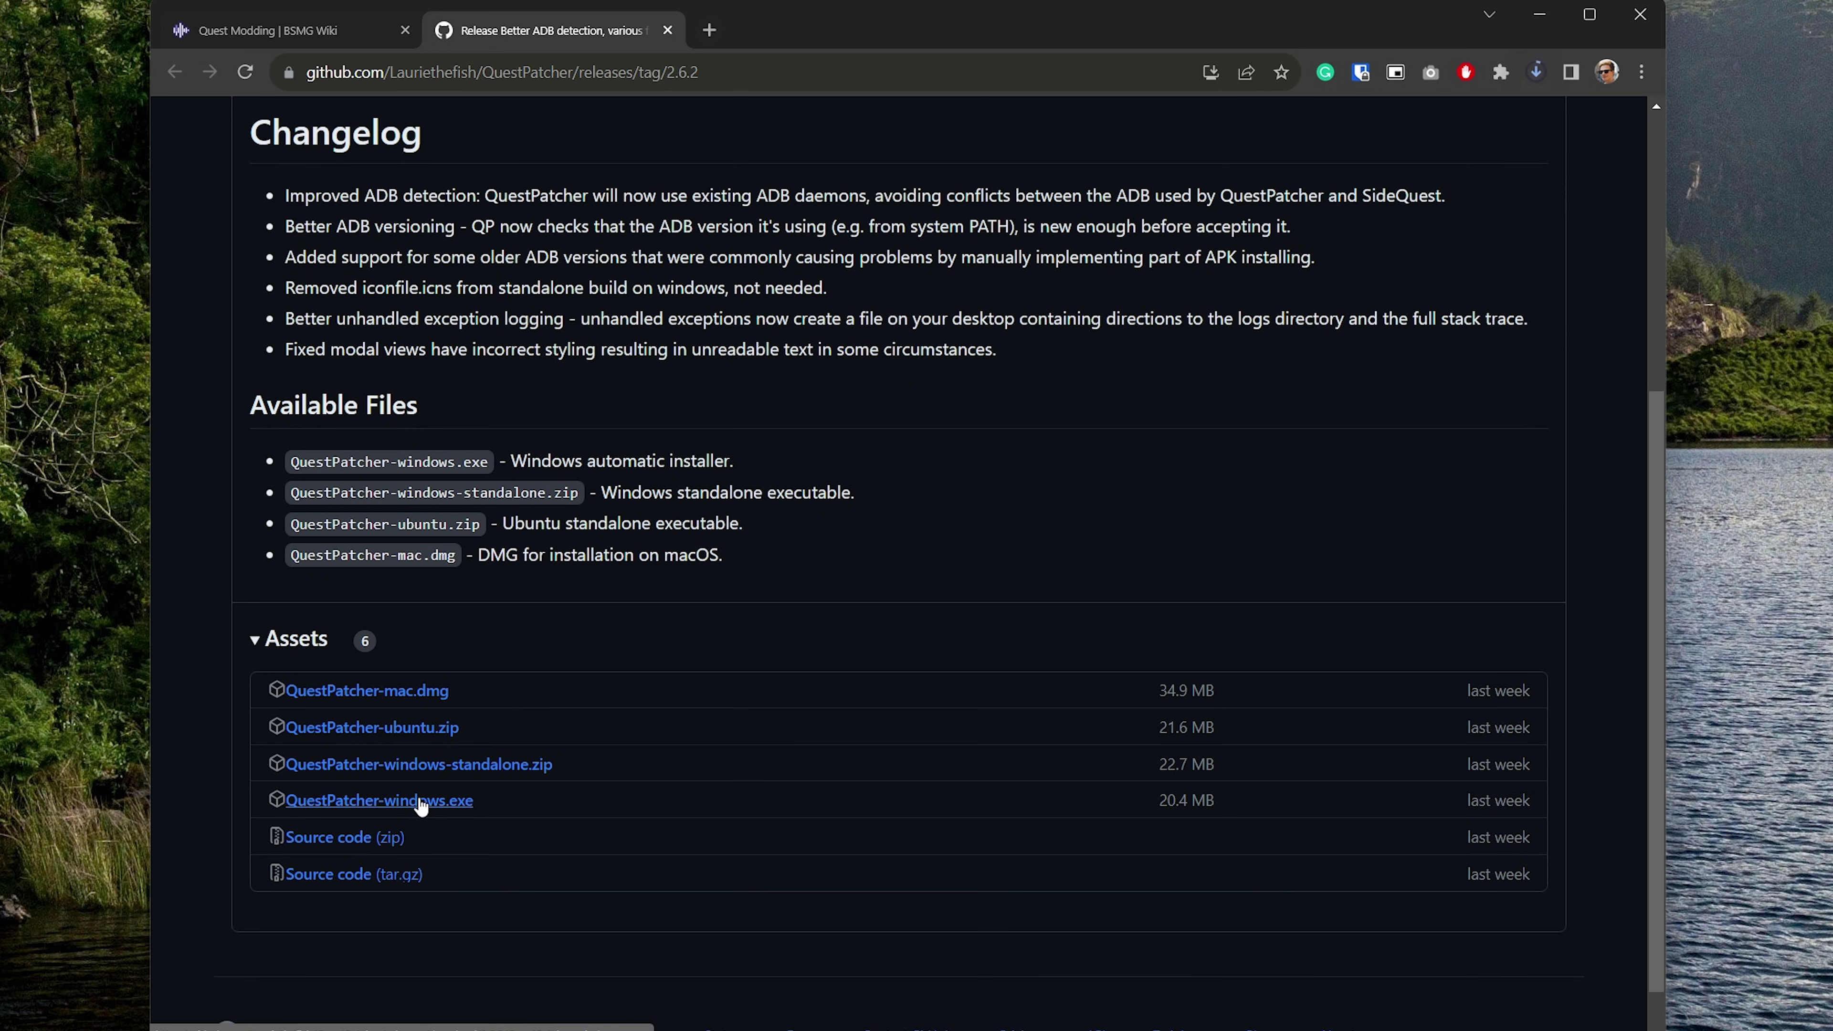
{"action": "left_click", "coordinate": [1537, 73]}
{"action": "left_click", "coordinate": [1356, 163]}
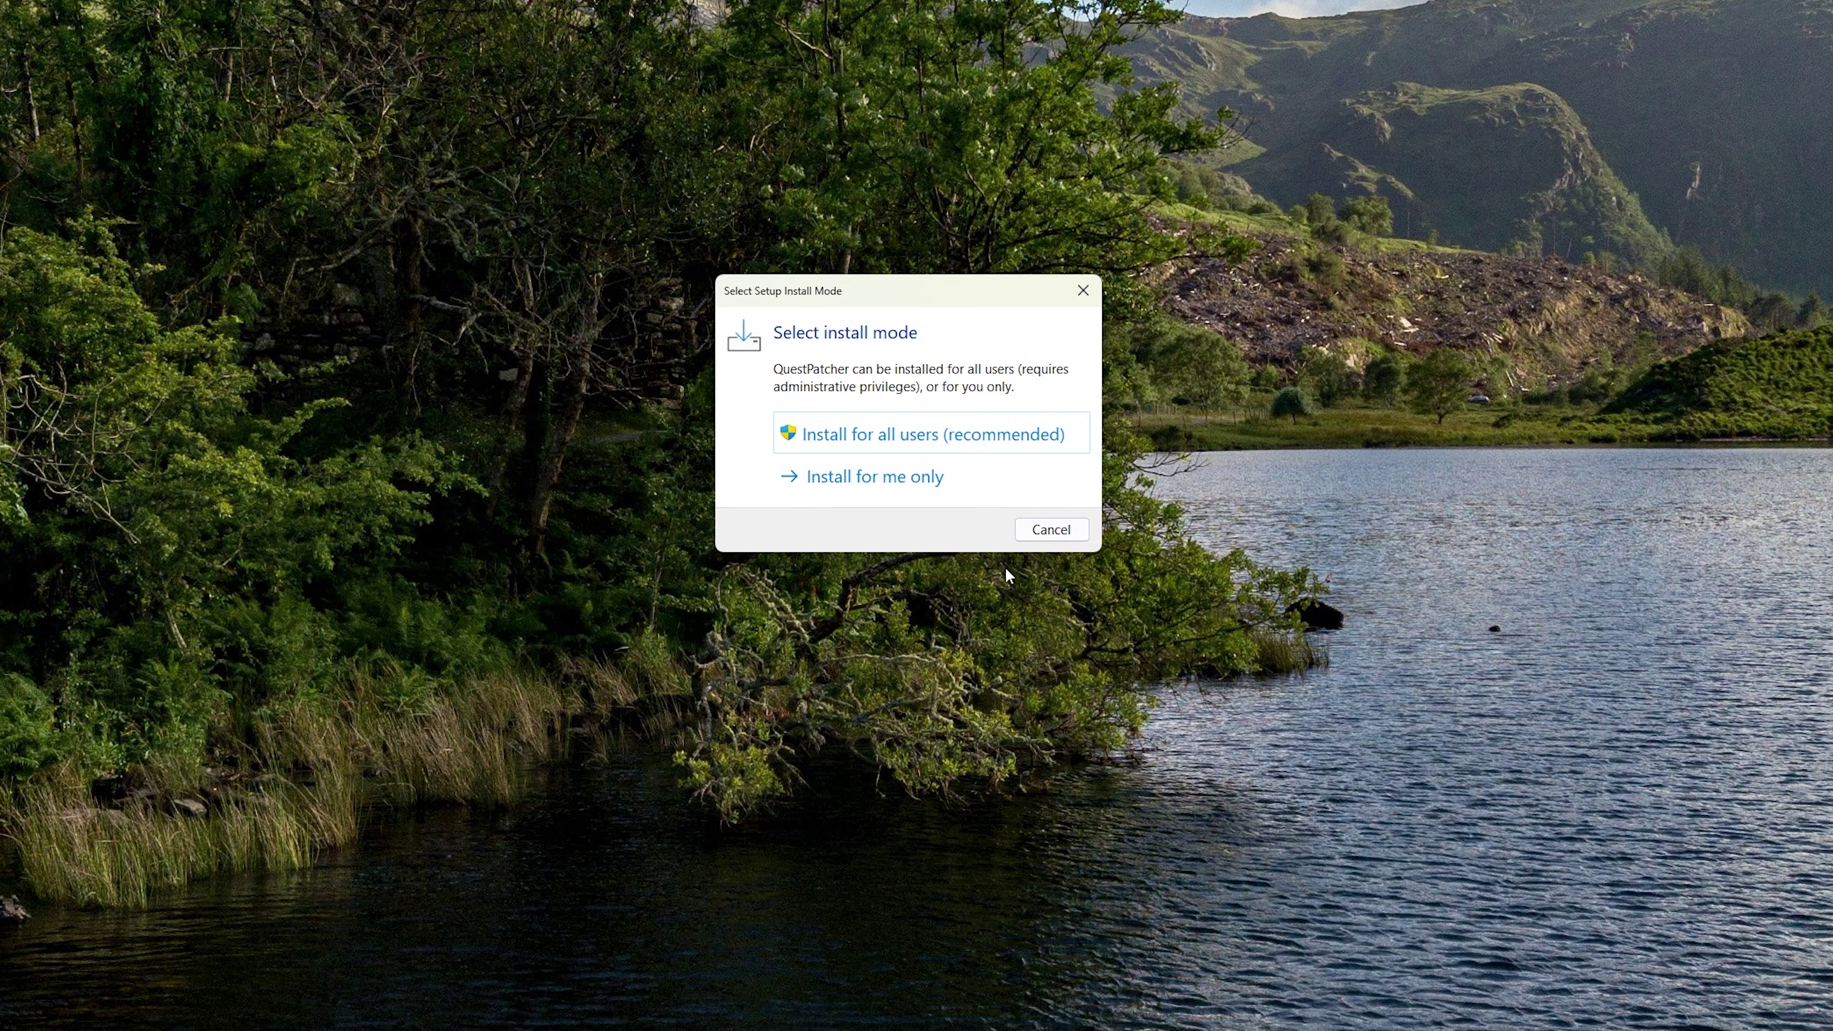
Install QuestPatcher for all users and patch Beat Saber 1.28.0 with QuestLoader
{"action": "left_click", "coordinate": [834, 423]}
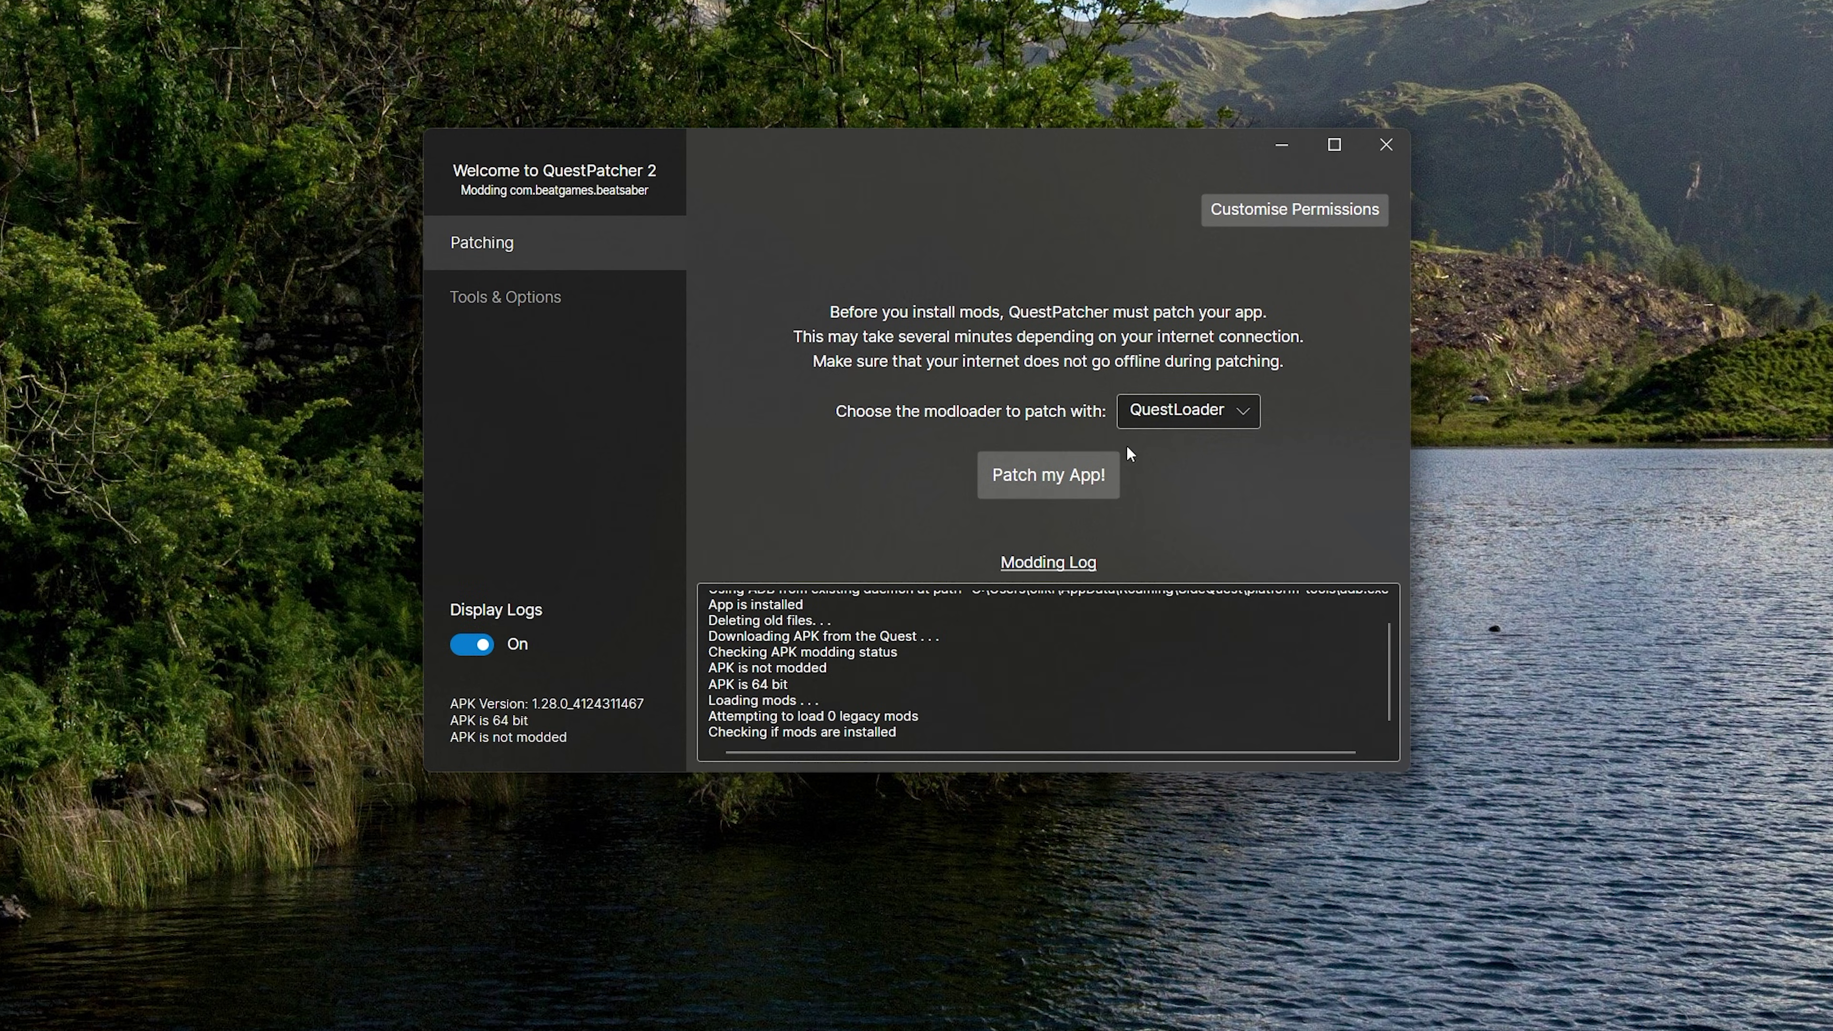
{"action": "left_click", "coordinate": [1032, 457]}
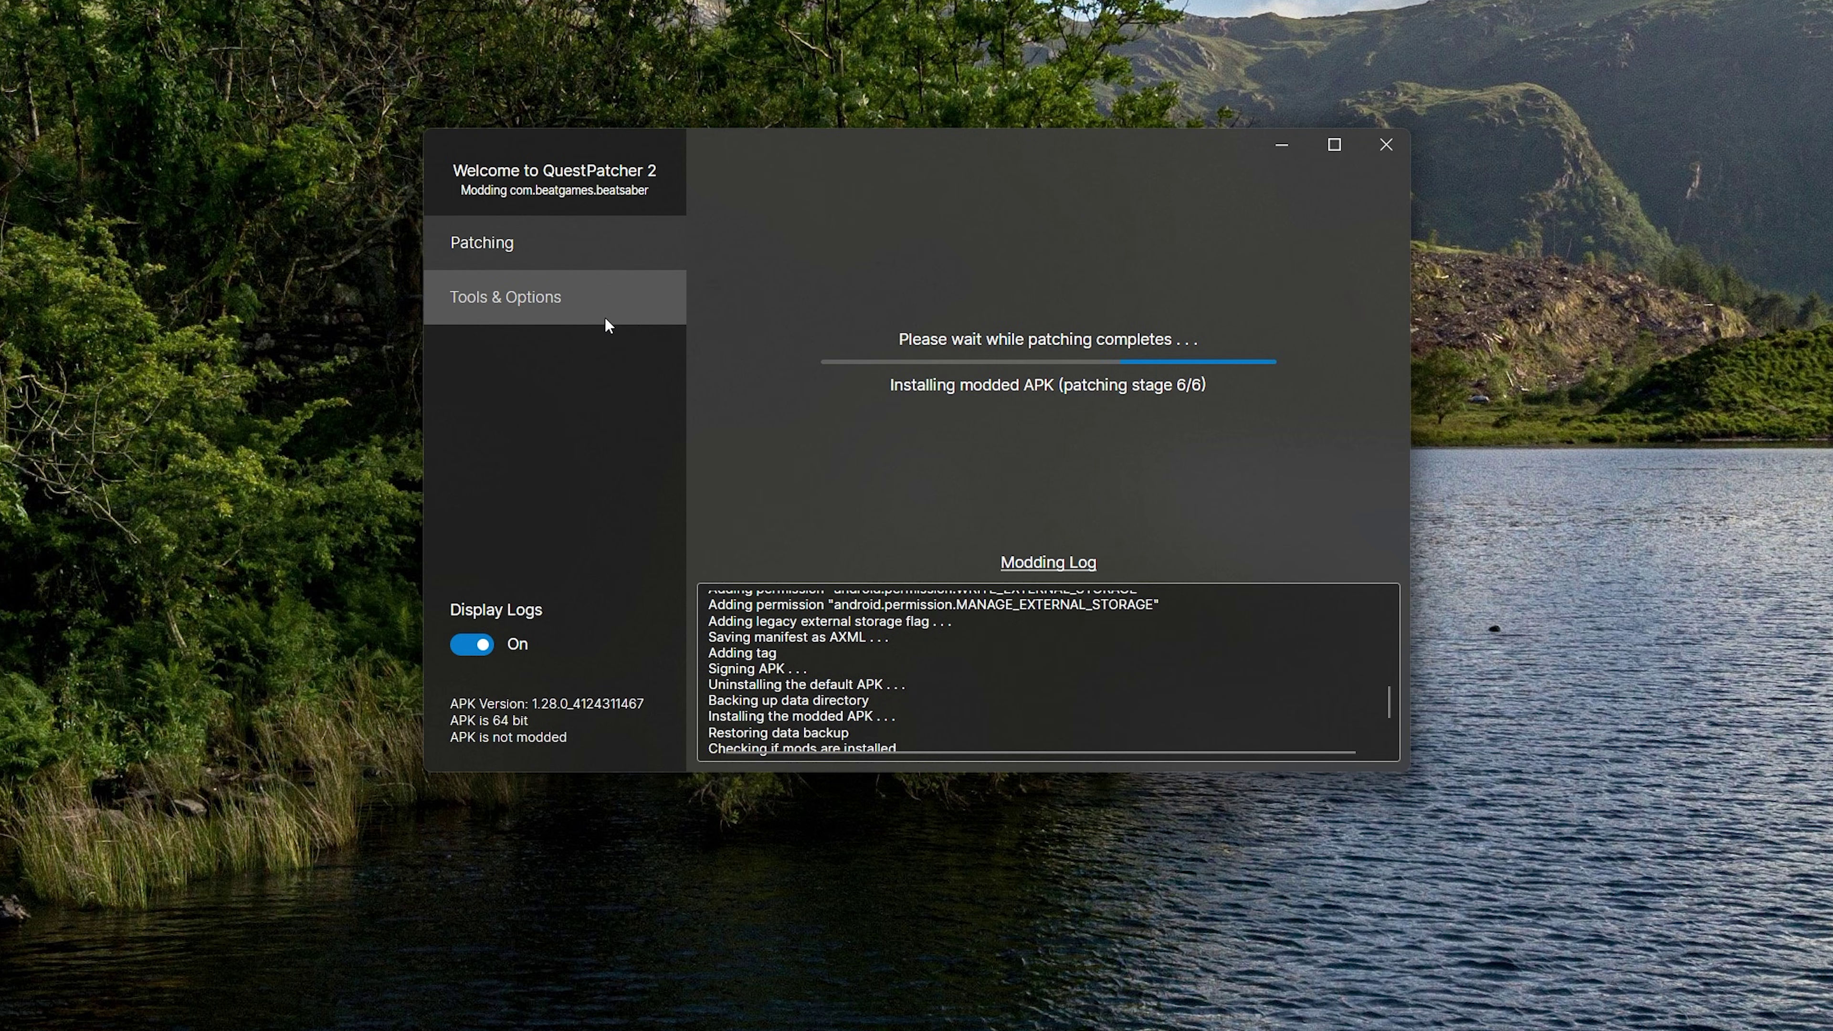
{"action": "left_click", "coordinate": [915, 540]}
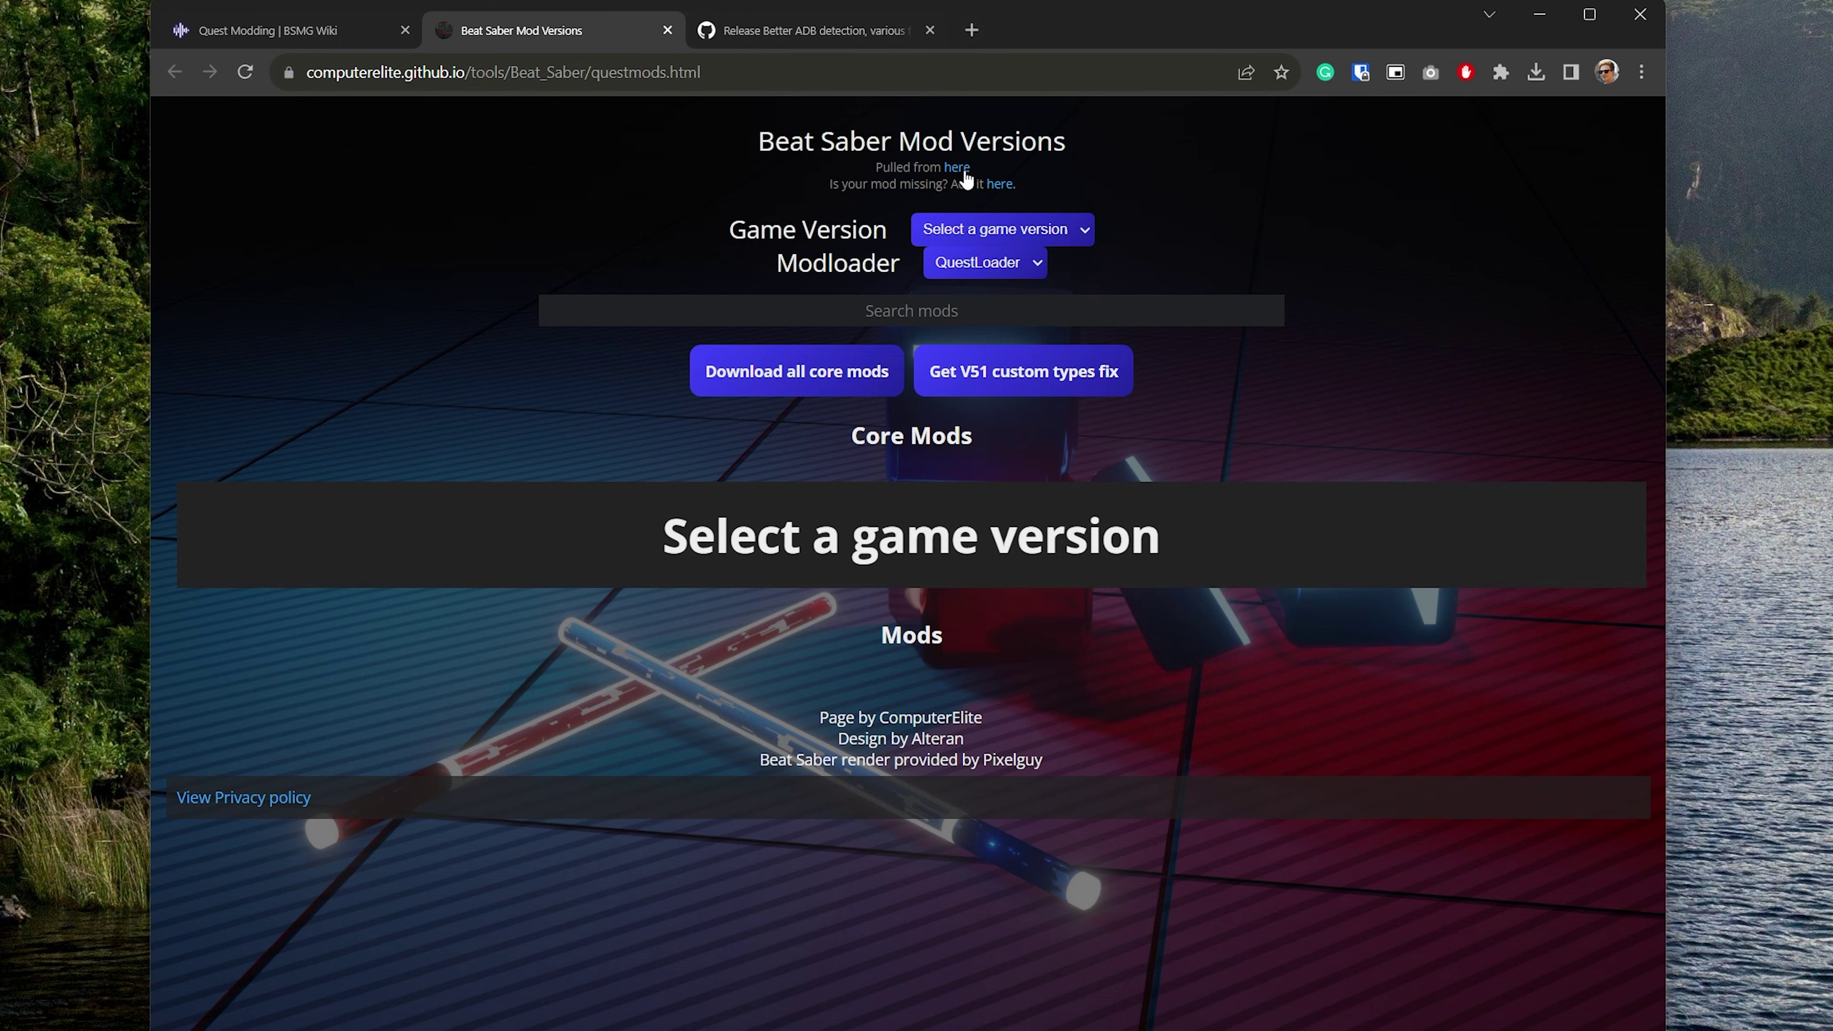
{"action": "left_click", "coordinate": [989, 231]}
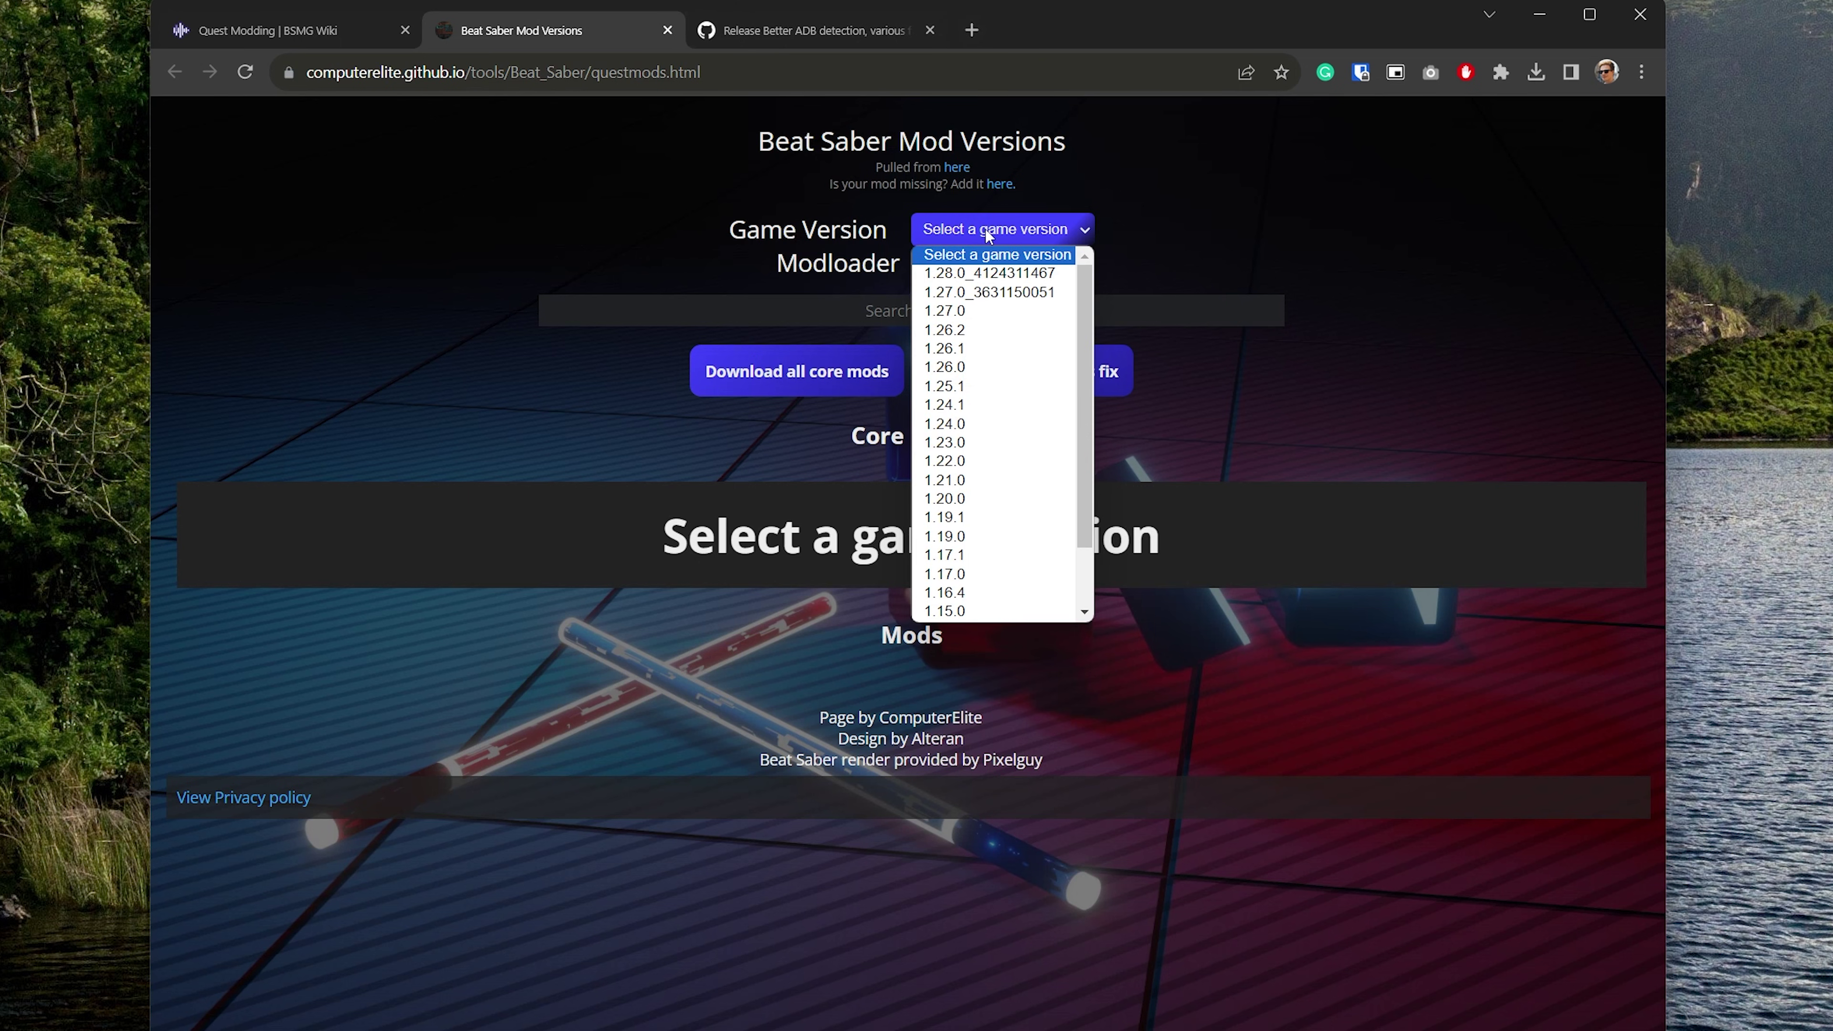
{"action": "left_click", "coordinate": [990, 274]}
{"action": "left_click", "coordinate": [959, 270]}
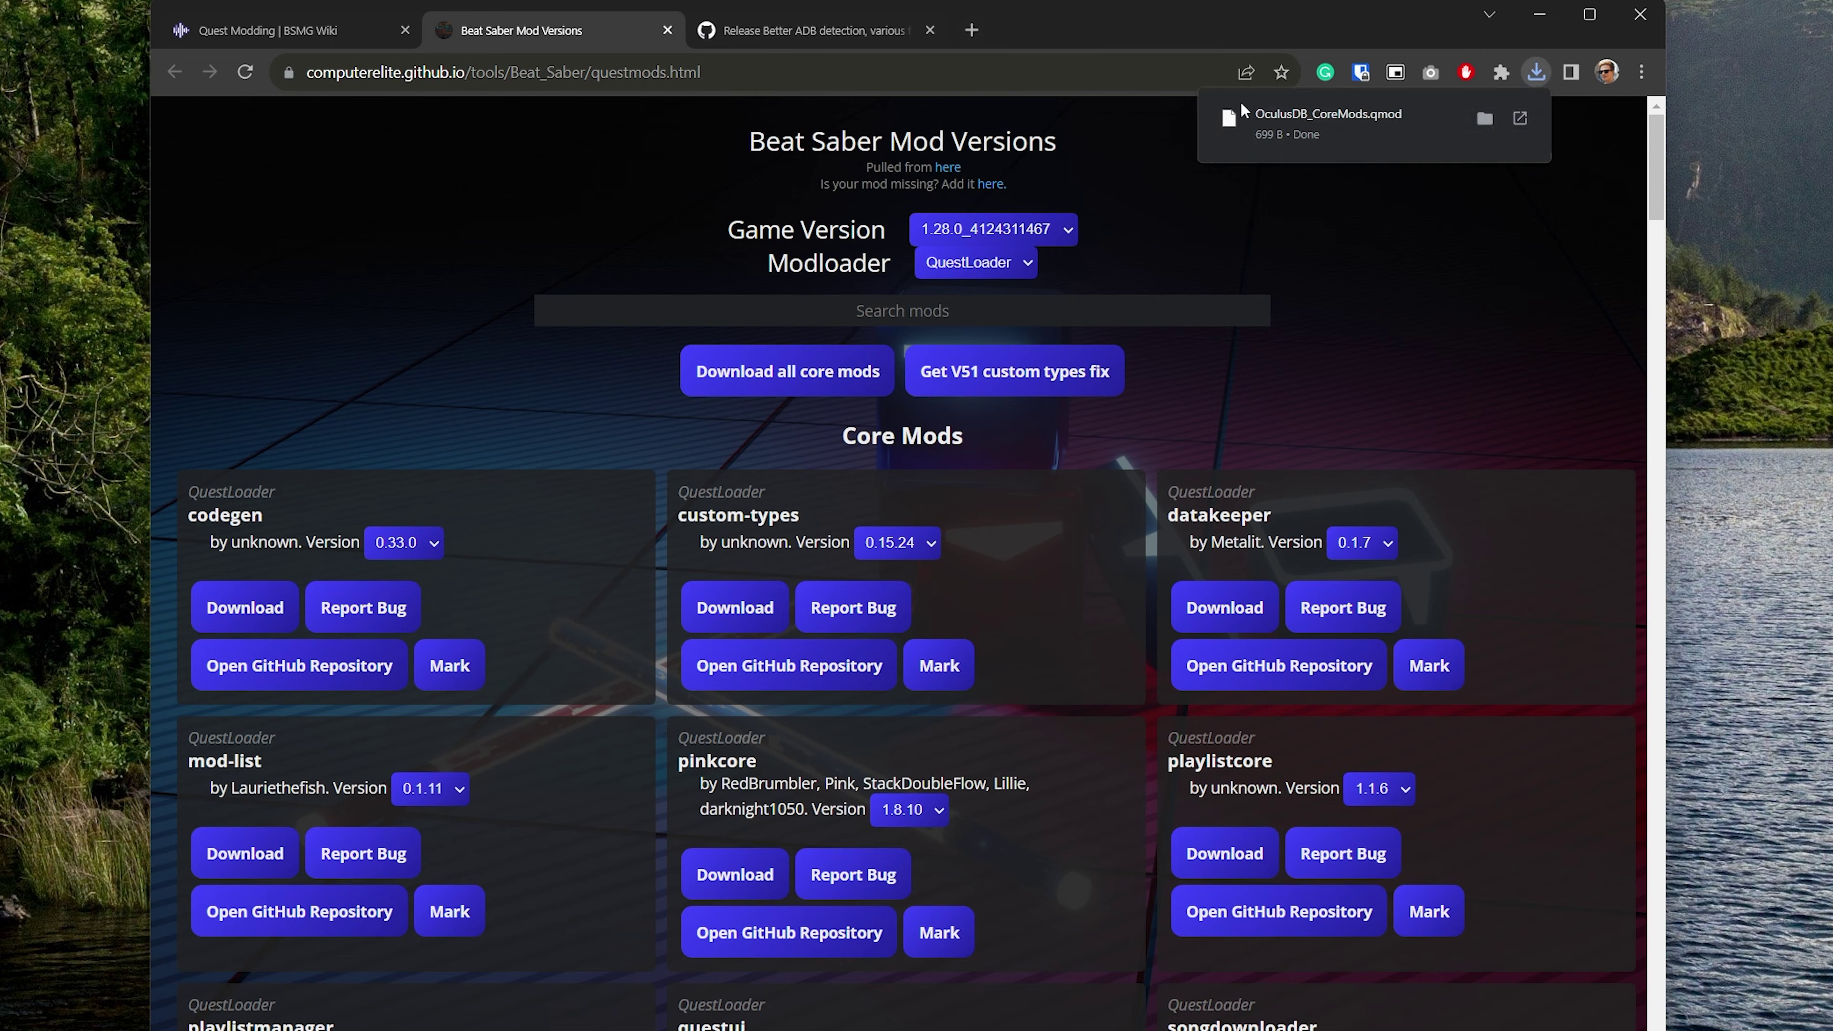
Import OculusDB_CoreMods.qmod from Downloads through QuestPatcher's Mod Management
{"action": "left_click", "coordinate": [1299, 133]}
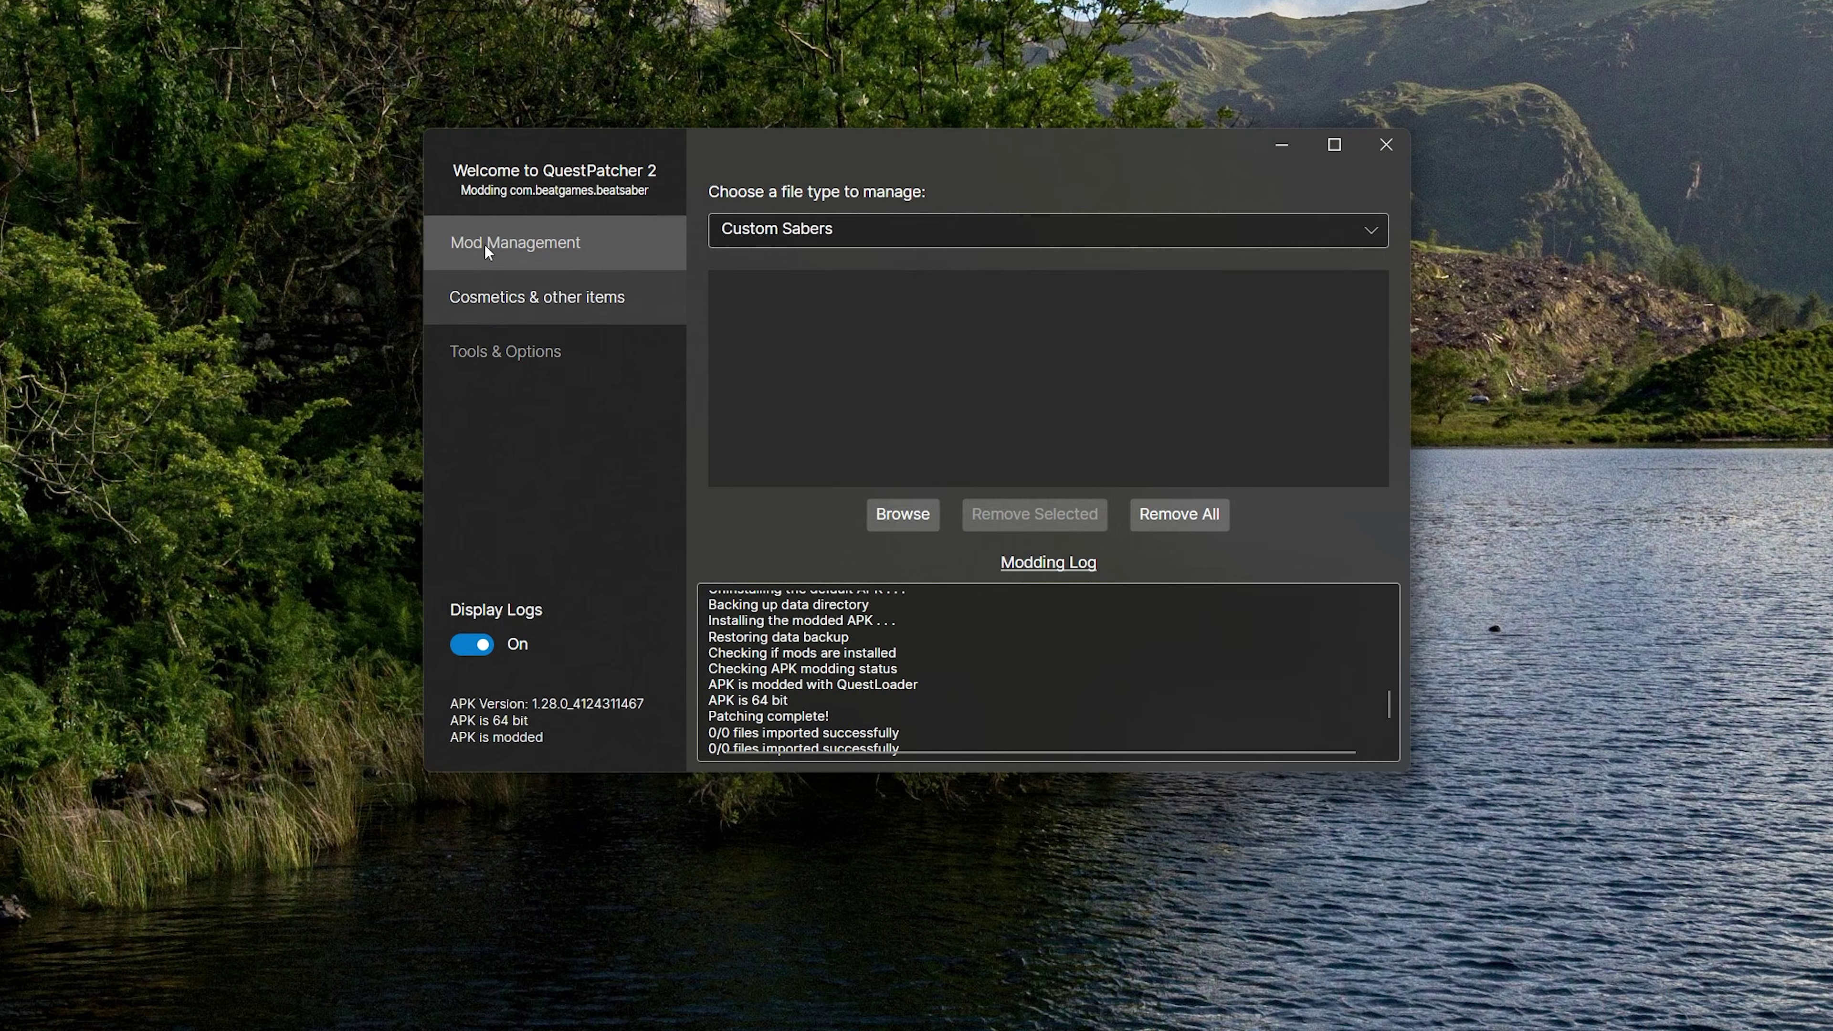
{"action": "left_click", "coordinate": [485, 245]}
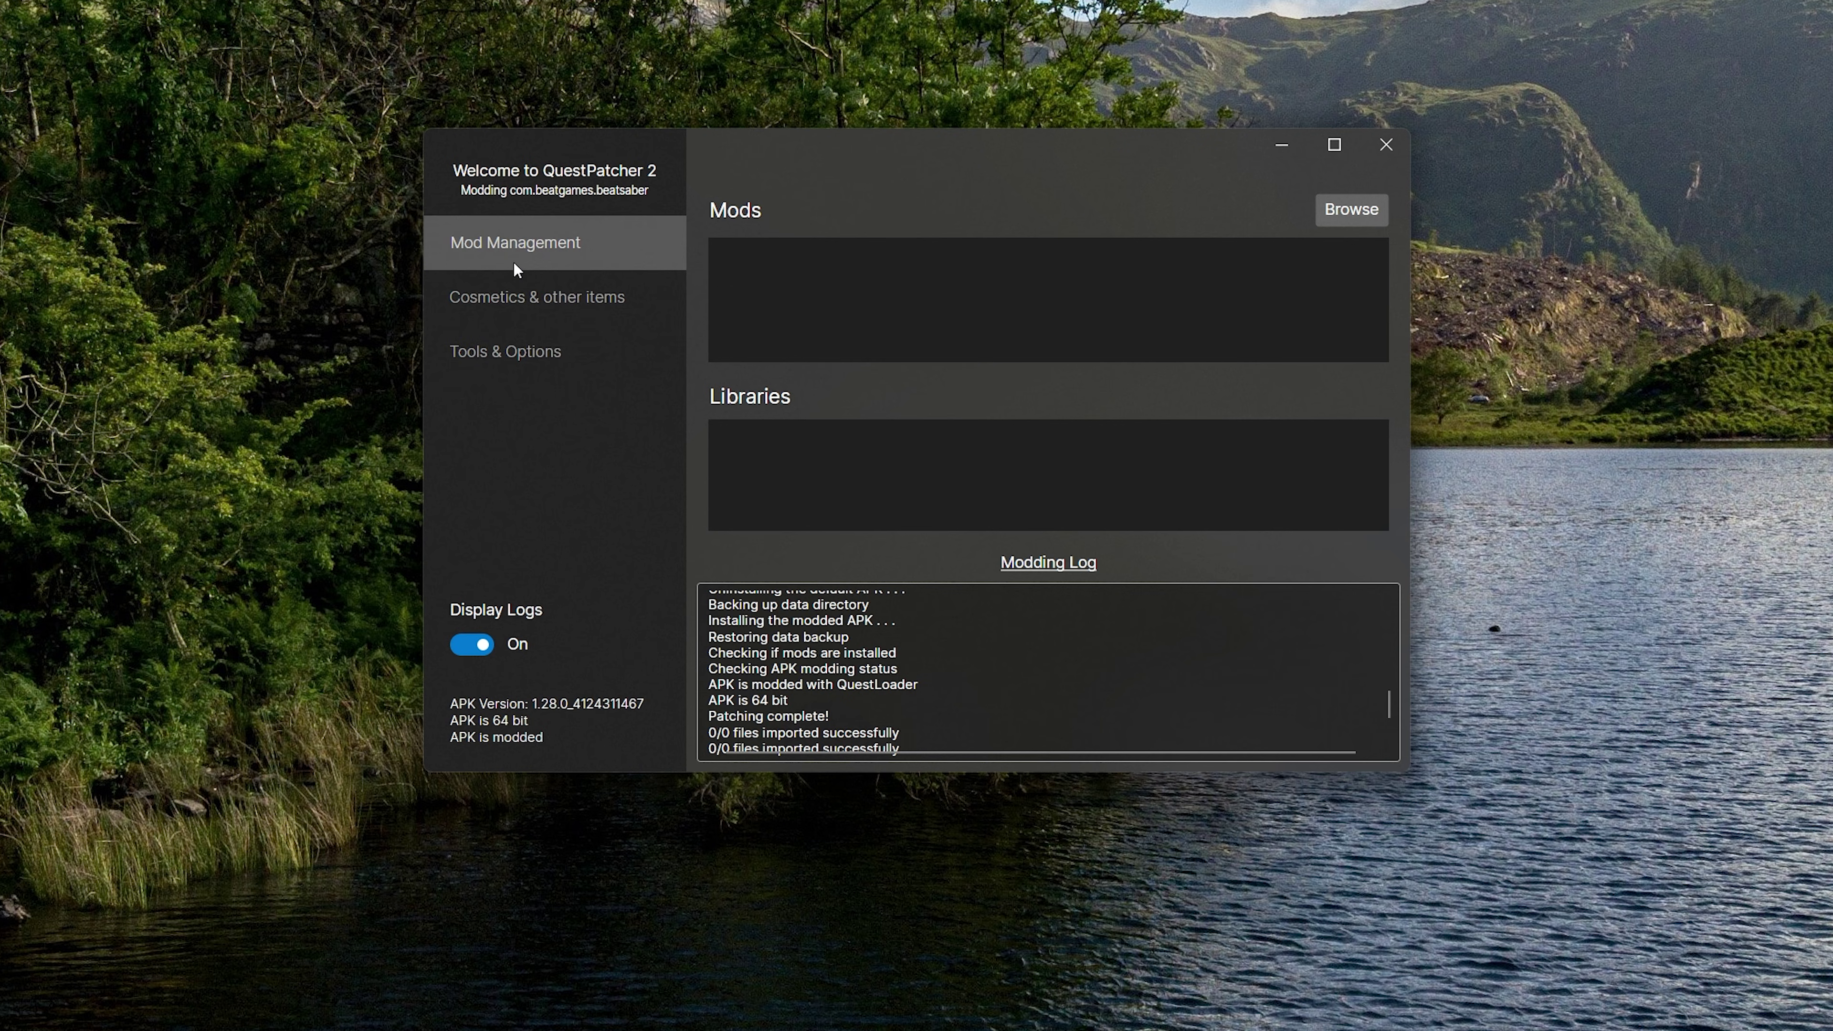
{"action": "left_click", "coordinate": [1351, 211]}
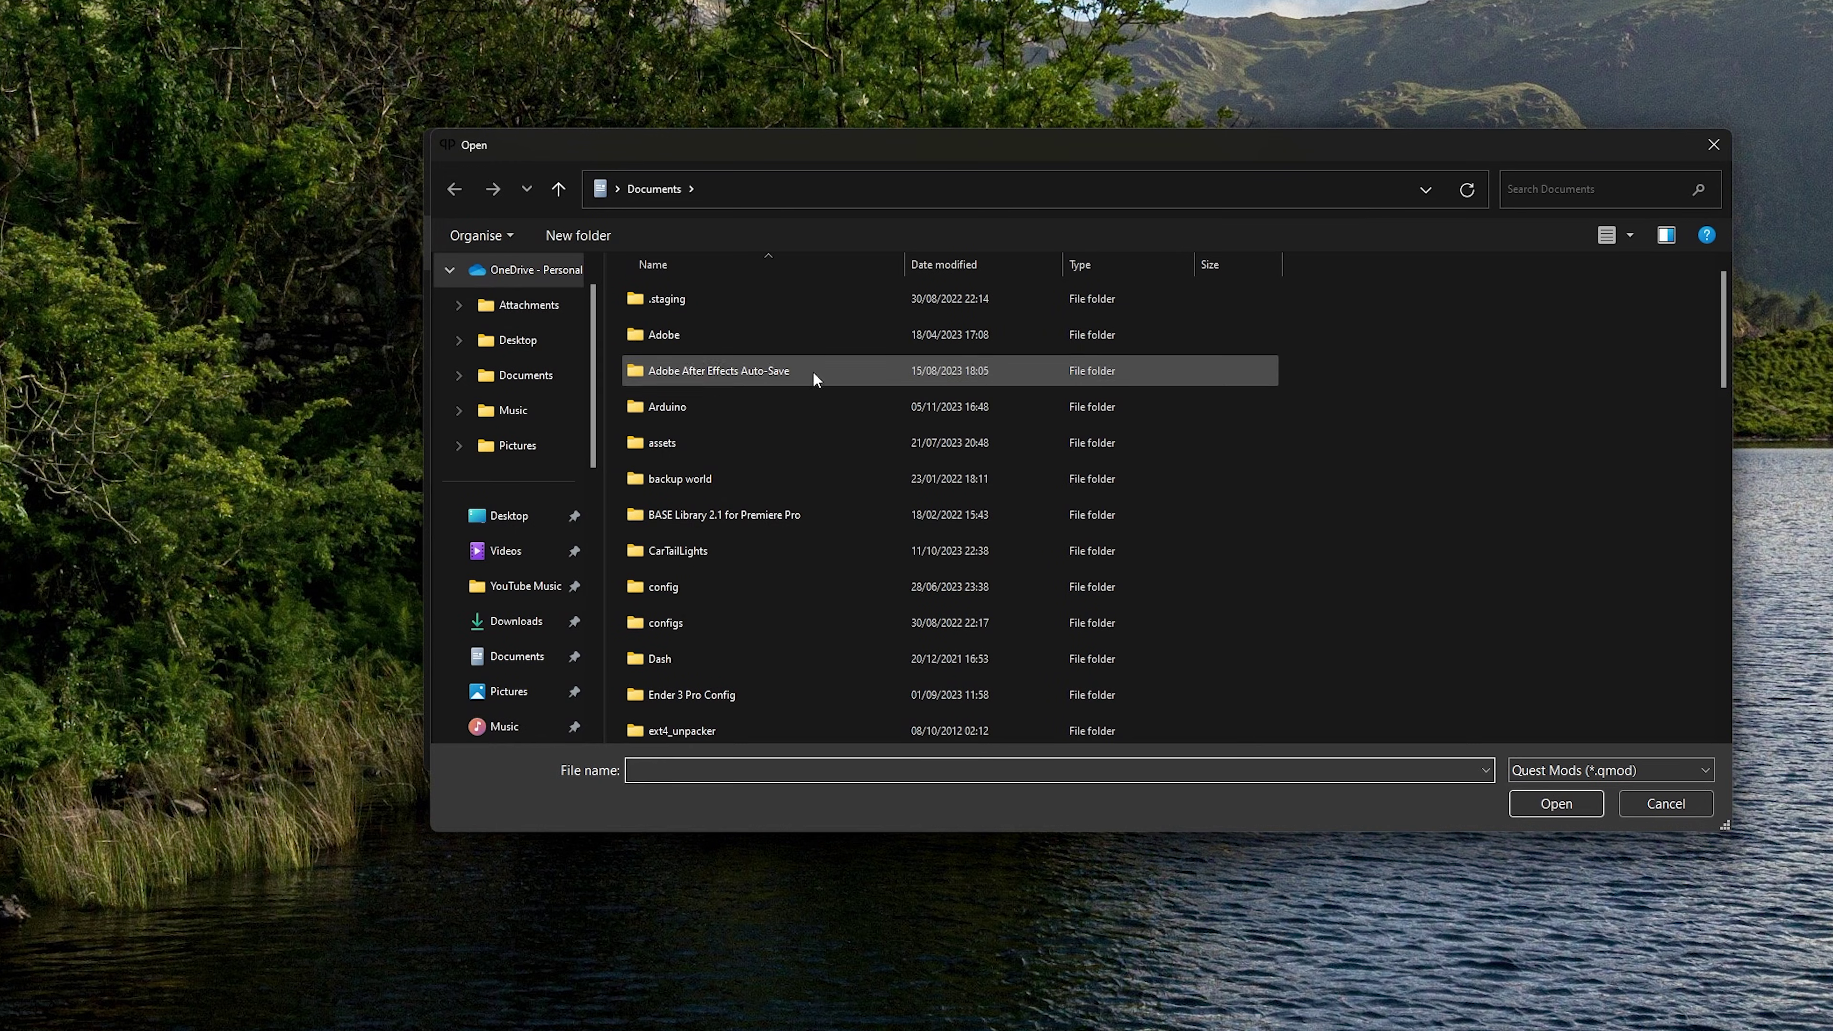
{"action": "left_click", "coordinate": [516, 621]}
{"action": "double_click", "coordinate": [666, 395]}
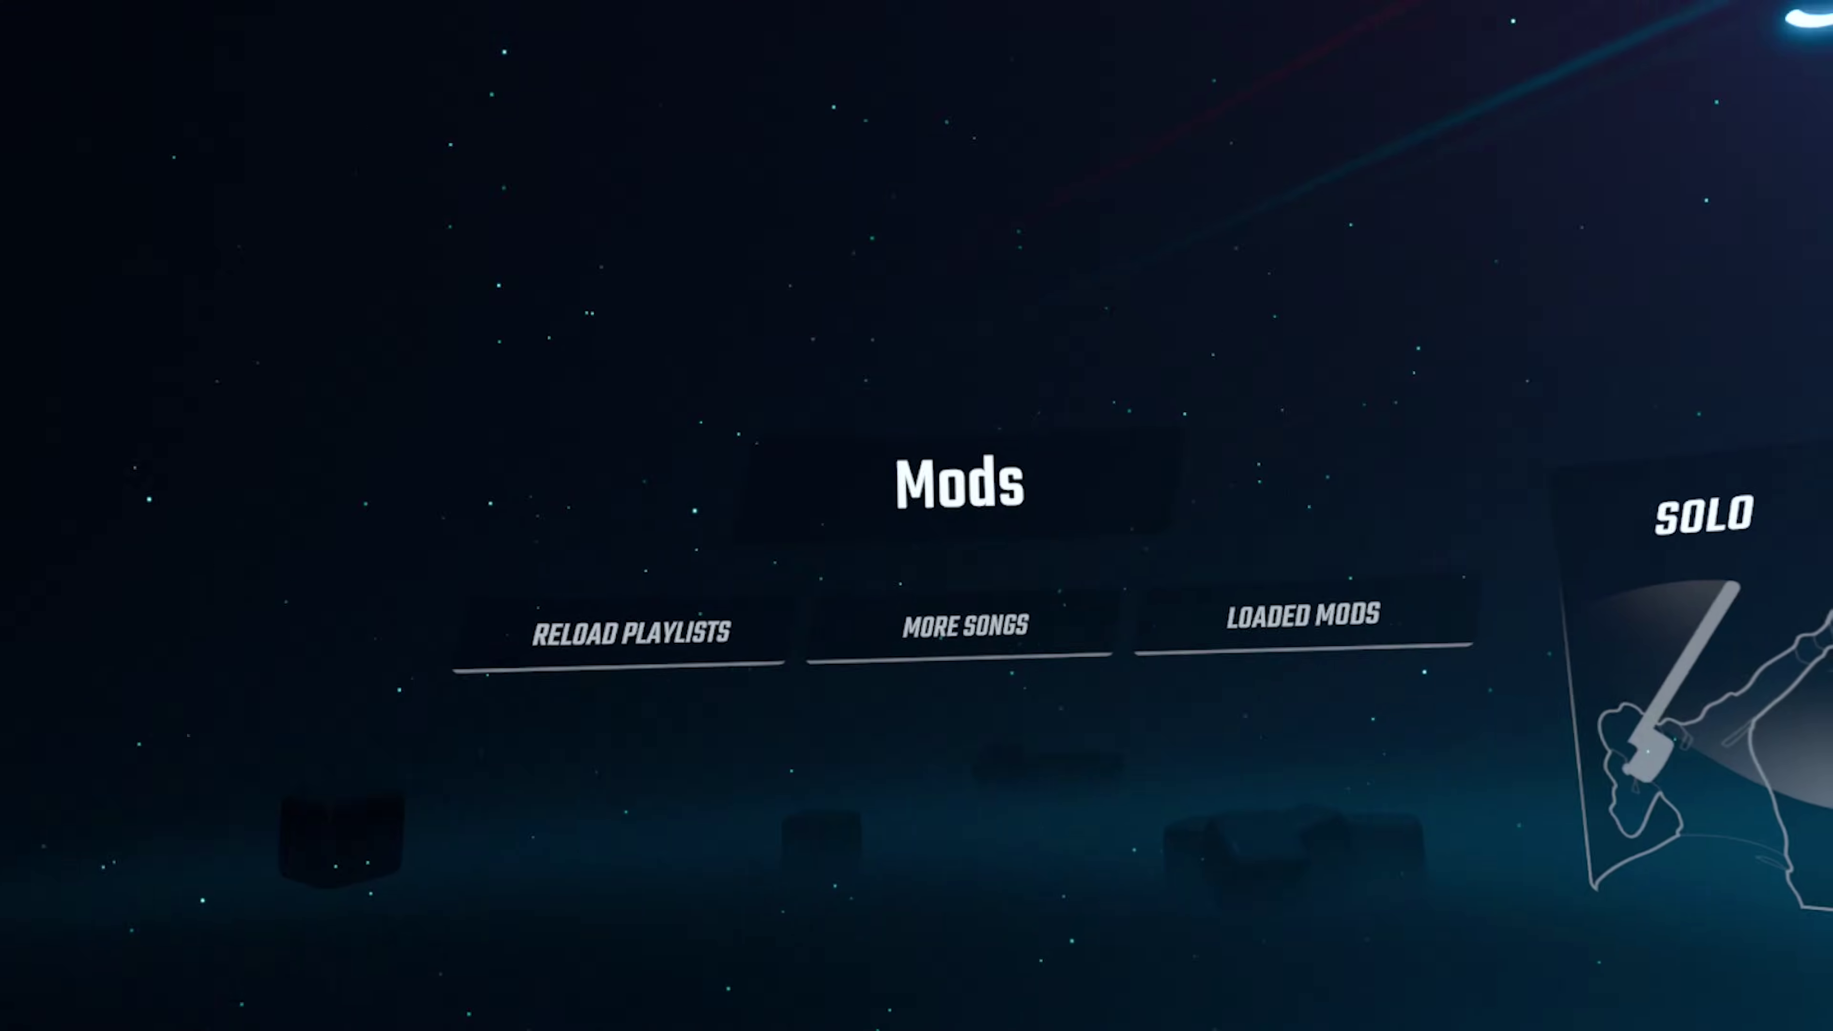
Open More Songs from the new Mods panel on the Beat Saber main menu
{"action": "left_click", "coordinate": [854, 606]}
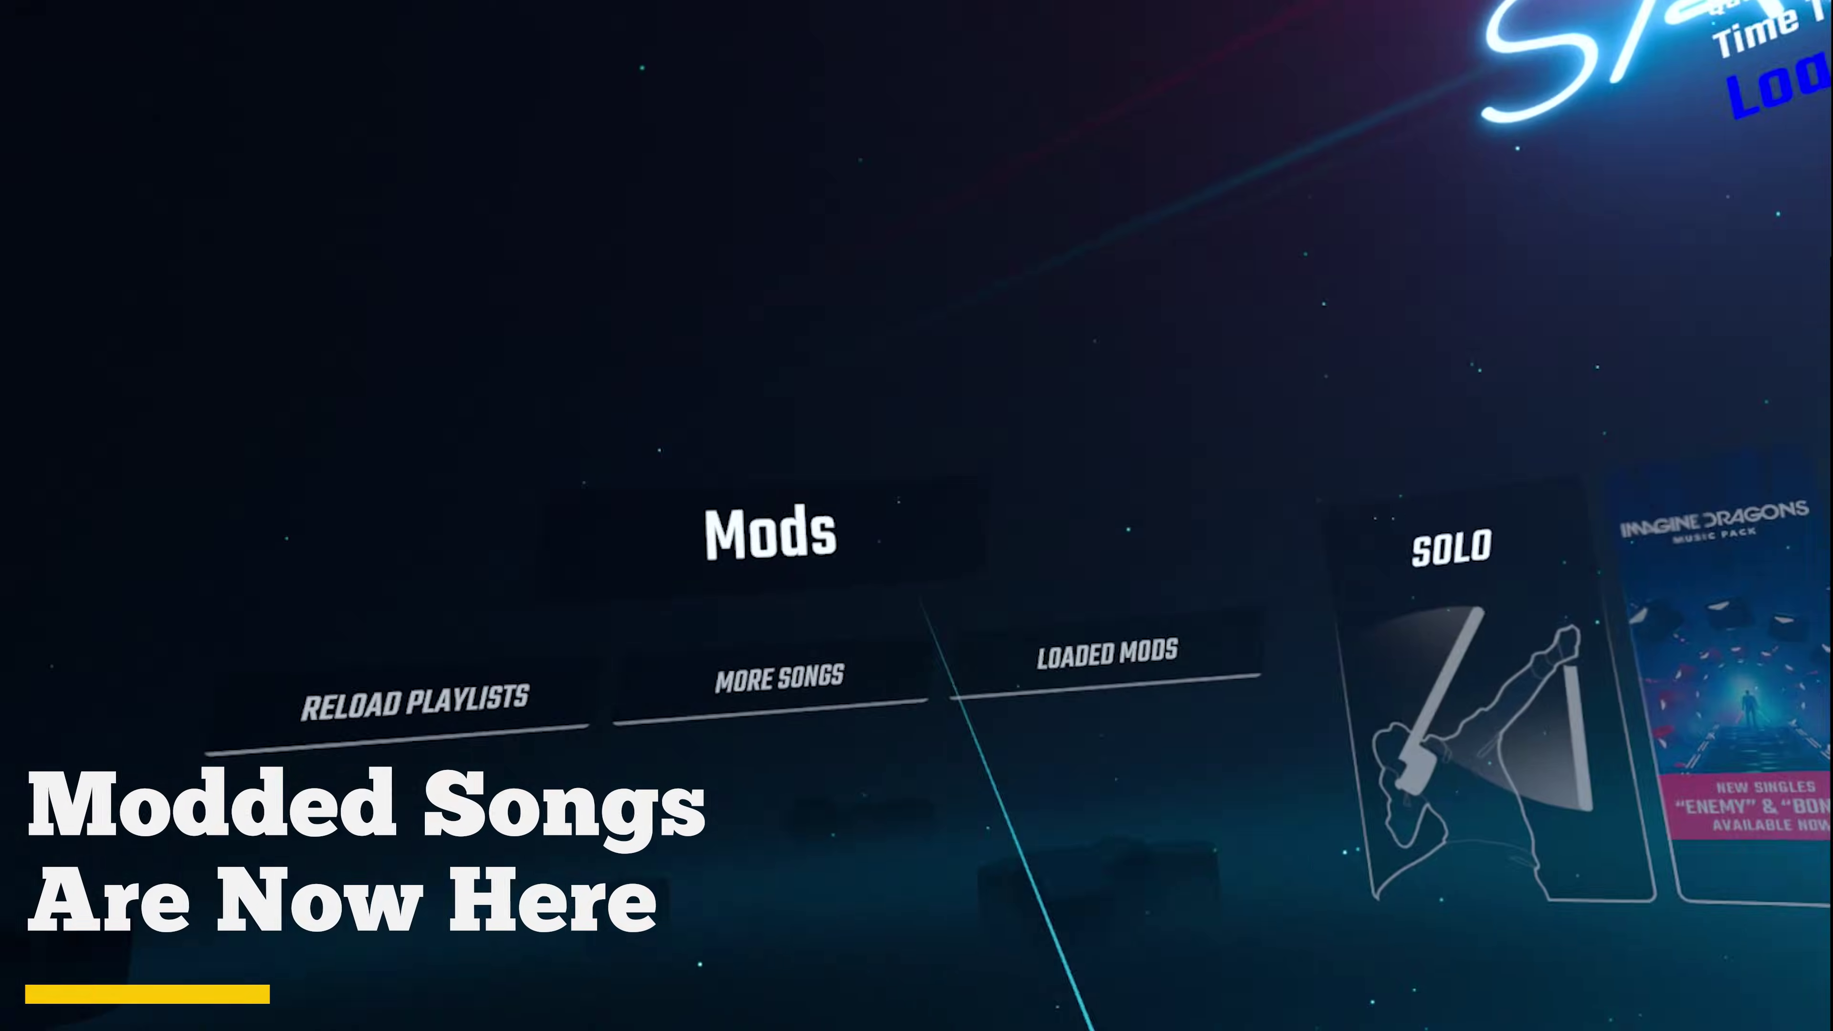
Download Ed Sheeran - Eyes Closed and XO from the BeatSaver list, then return to the menu
{"action": "left_click", "coordinate": [780, 679]}
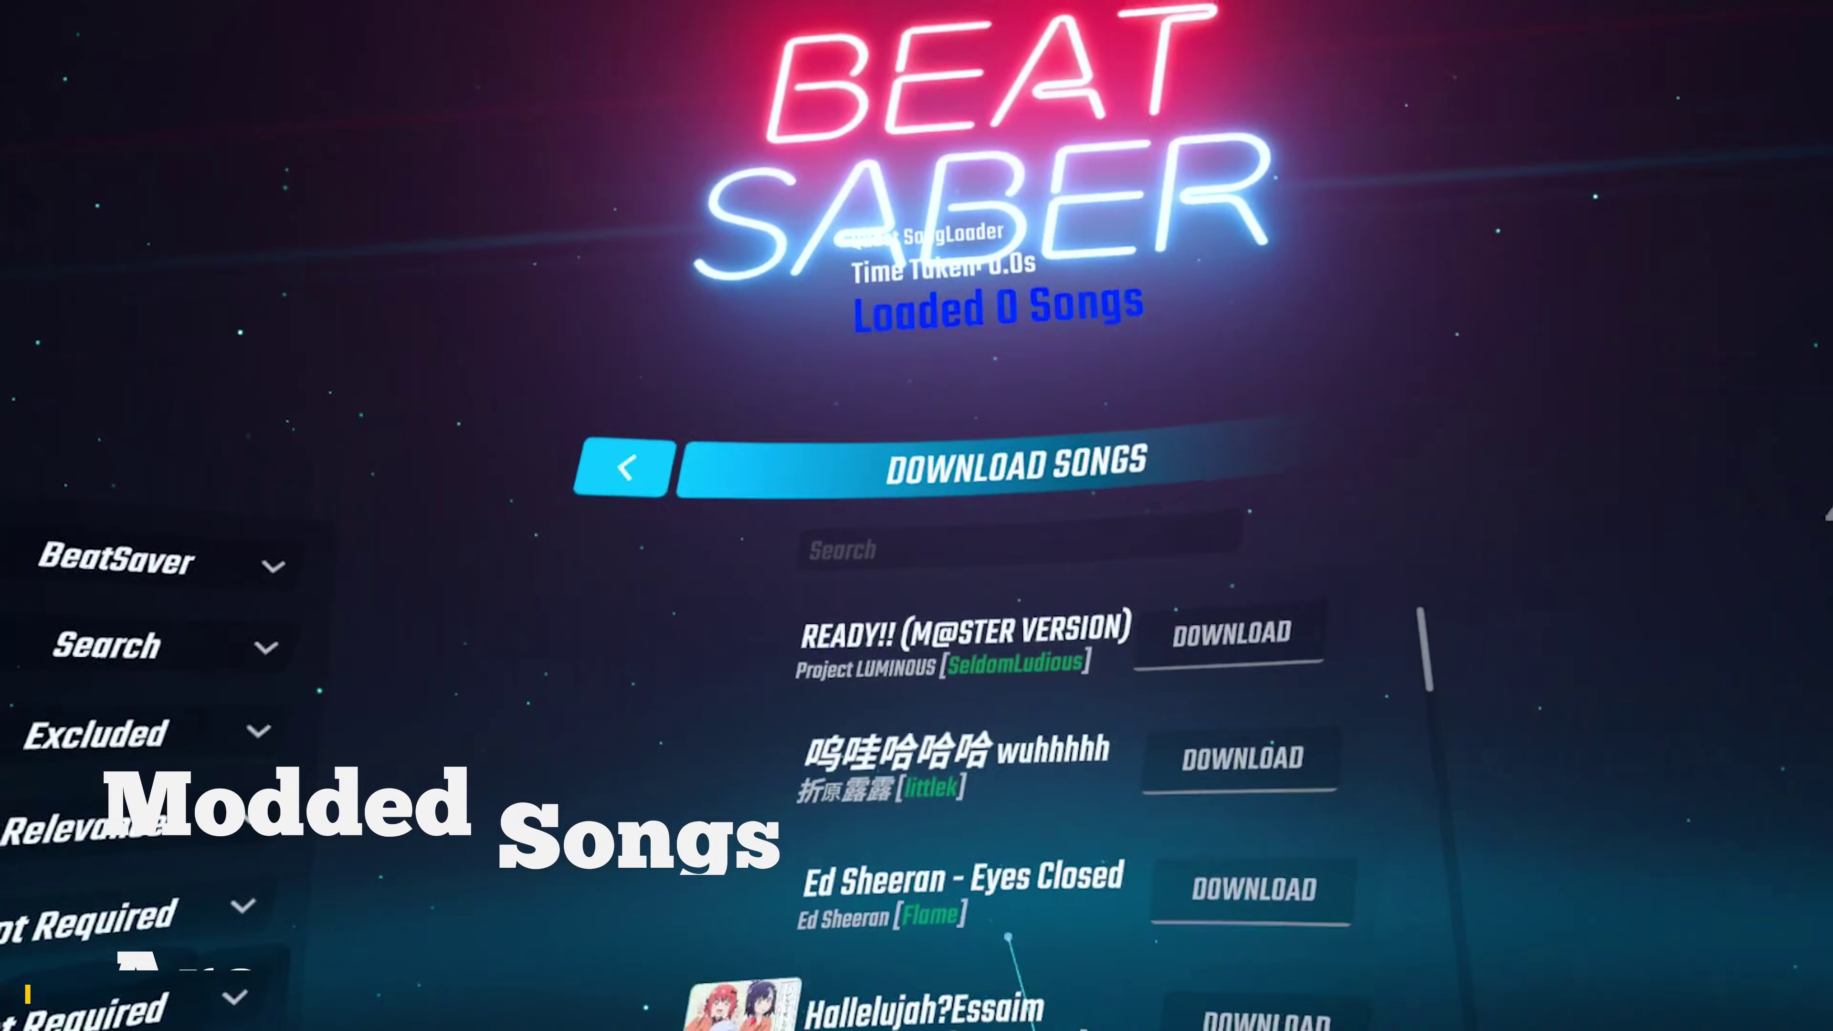
{"action": "scroll", "coordinate": [1010, 902], "scroll_direction": "down", "scroll_amount": 5}
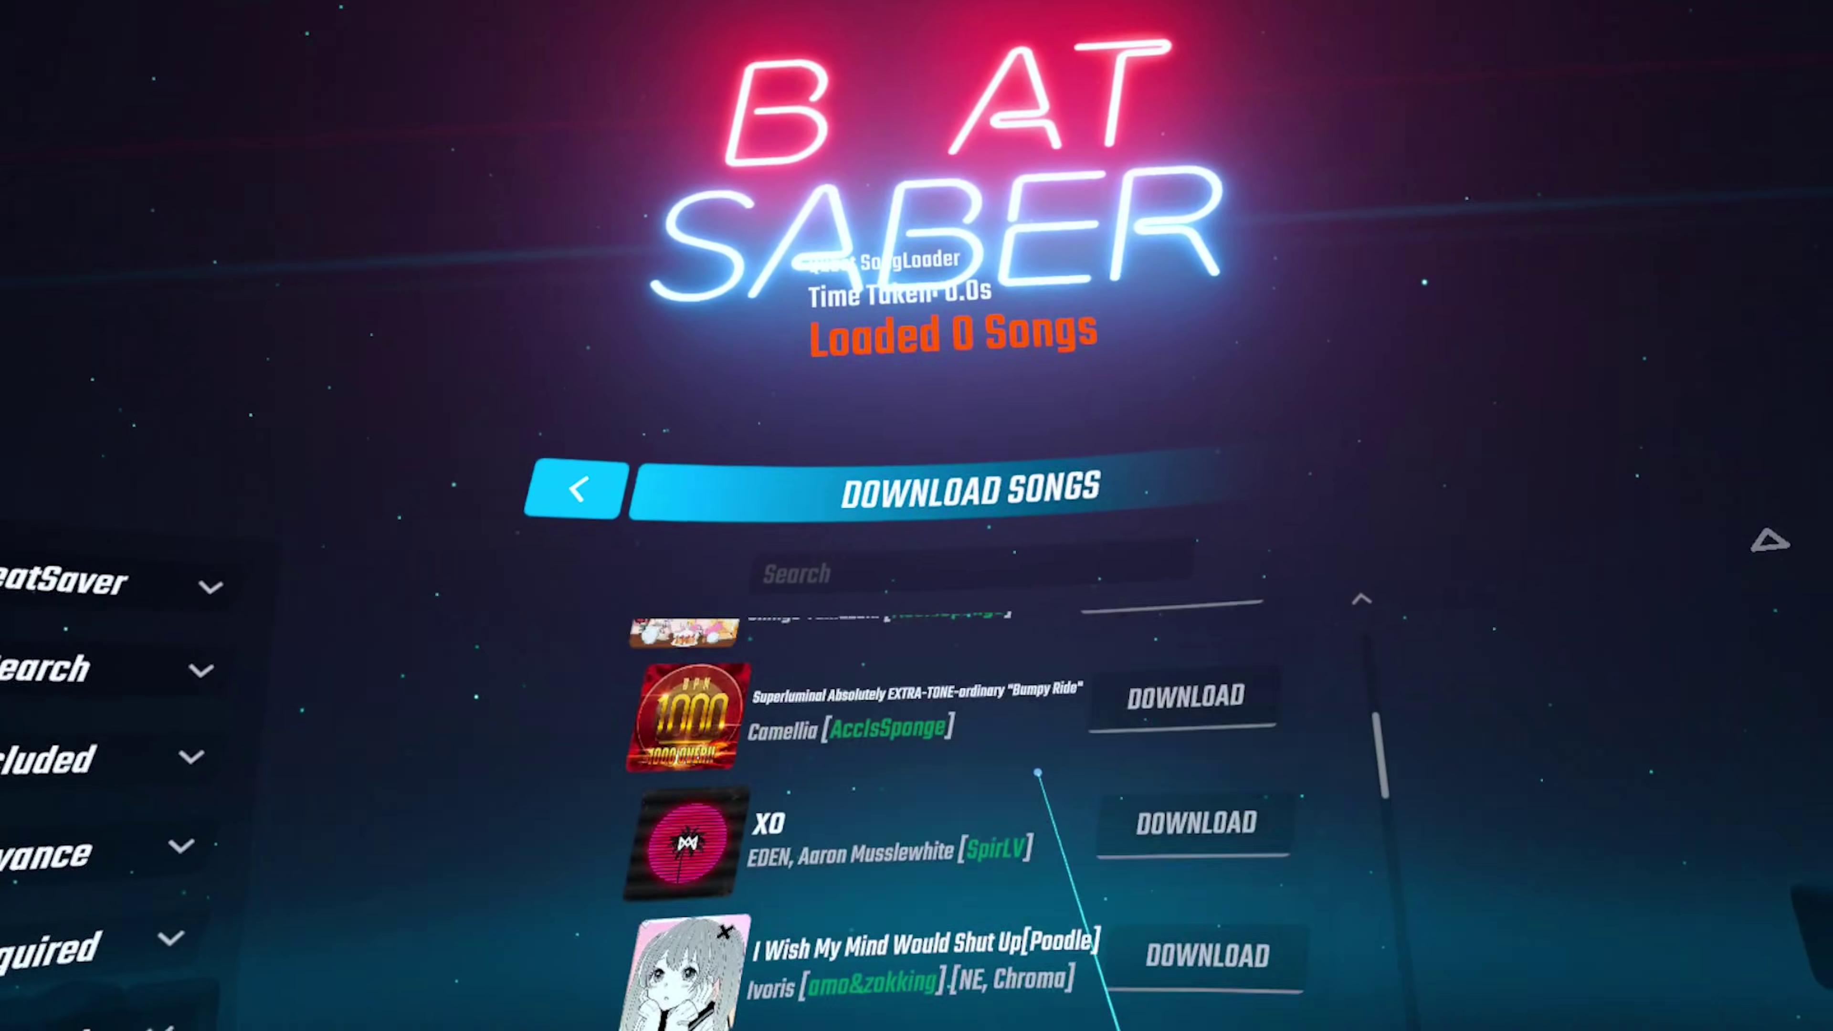
{"action": "scroll", "coordinate": [1011, 830], "scroll_direction": "up", "scroll_amount": 5}
{"action": "left_click", "coordinate": [1201, 903]}
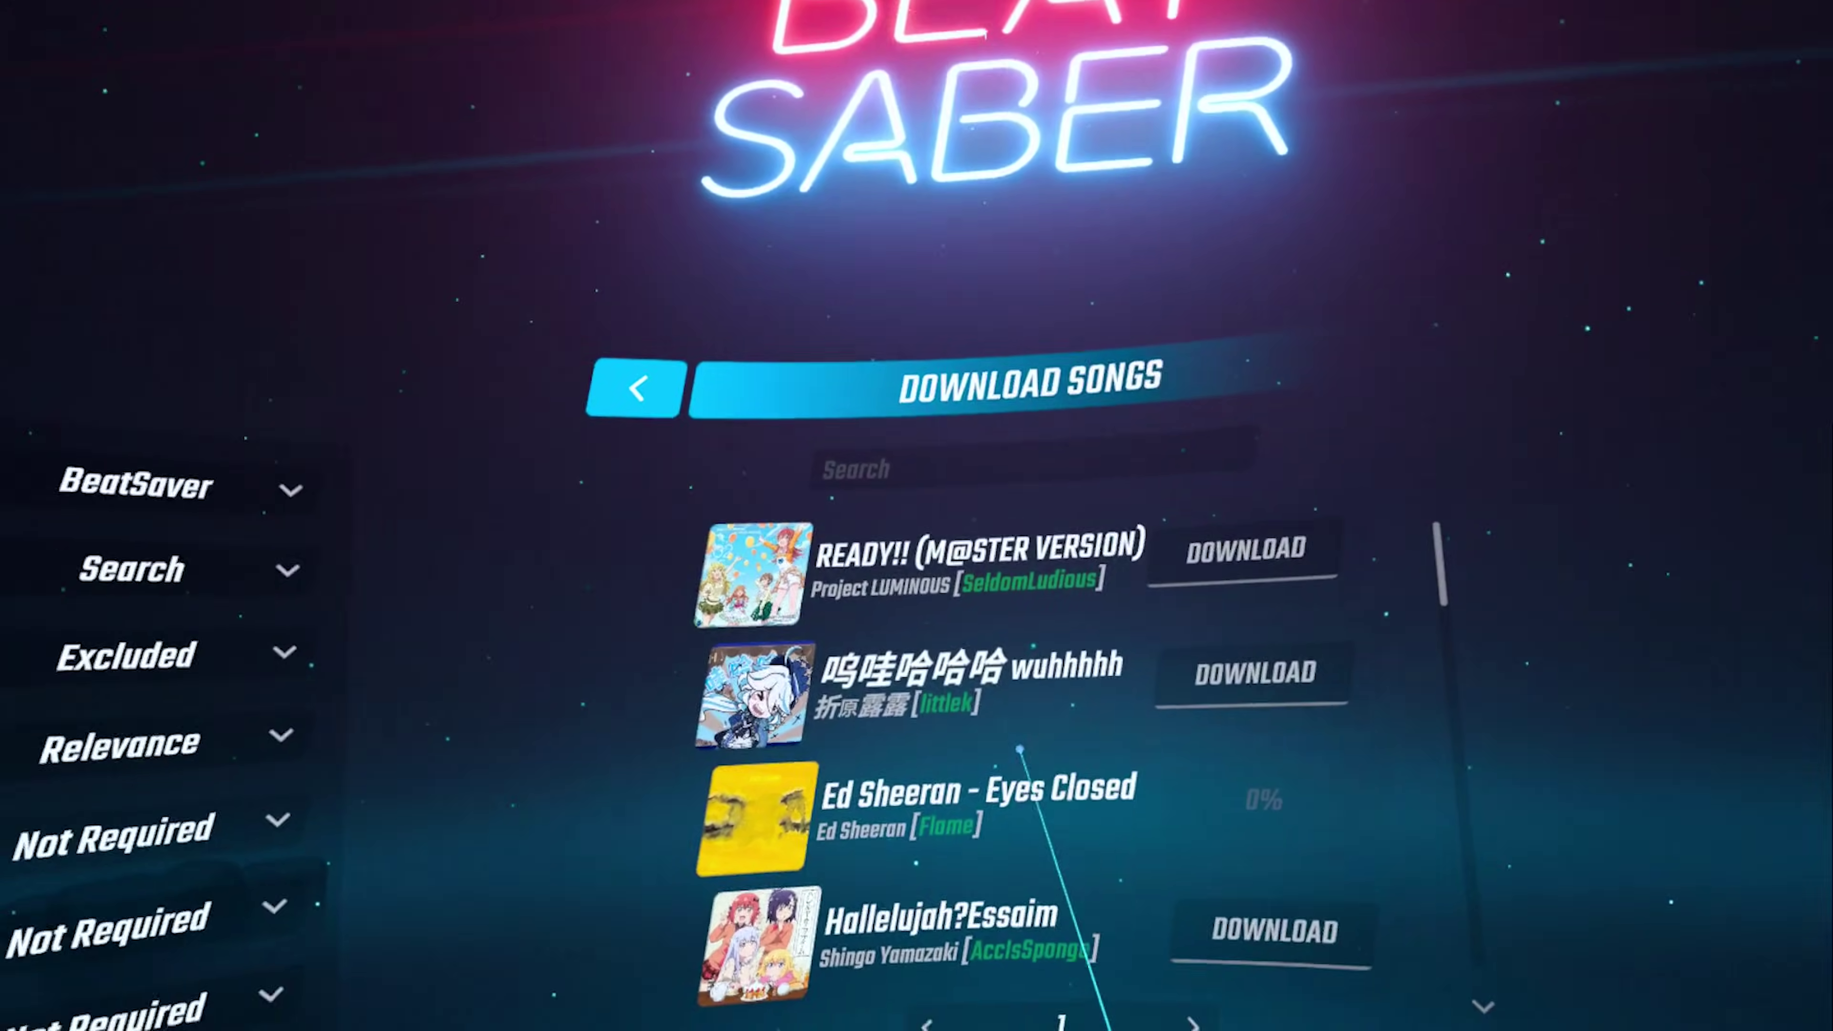
{"action": "scroll", "coordinate": [1020, 749], "scroll_direction": "down", "scroll_amount": 5}
{"action": "left_click", "coordinate": [1285, 903]}
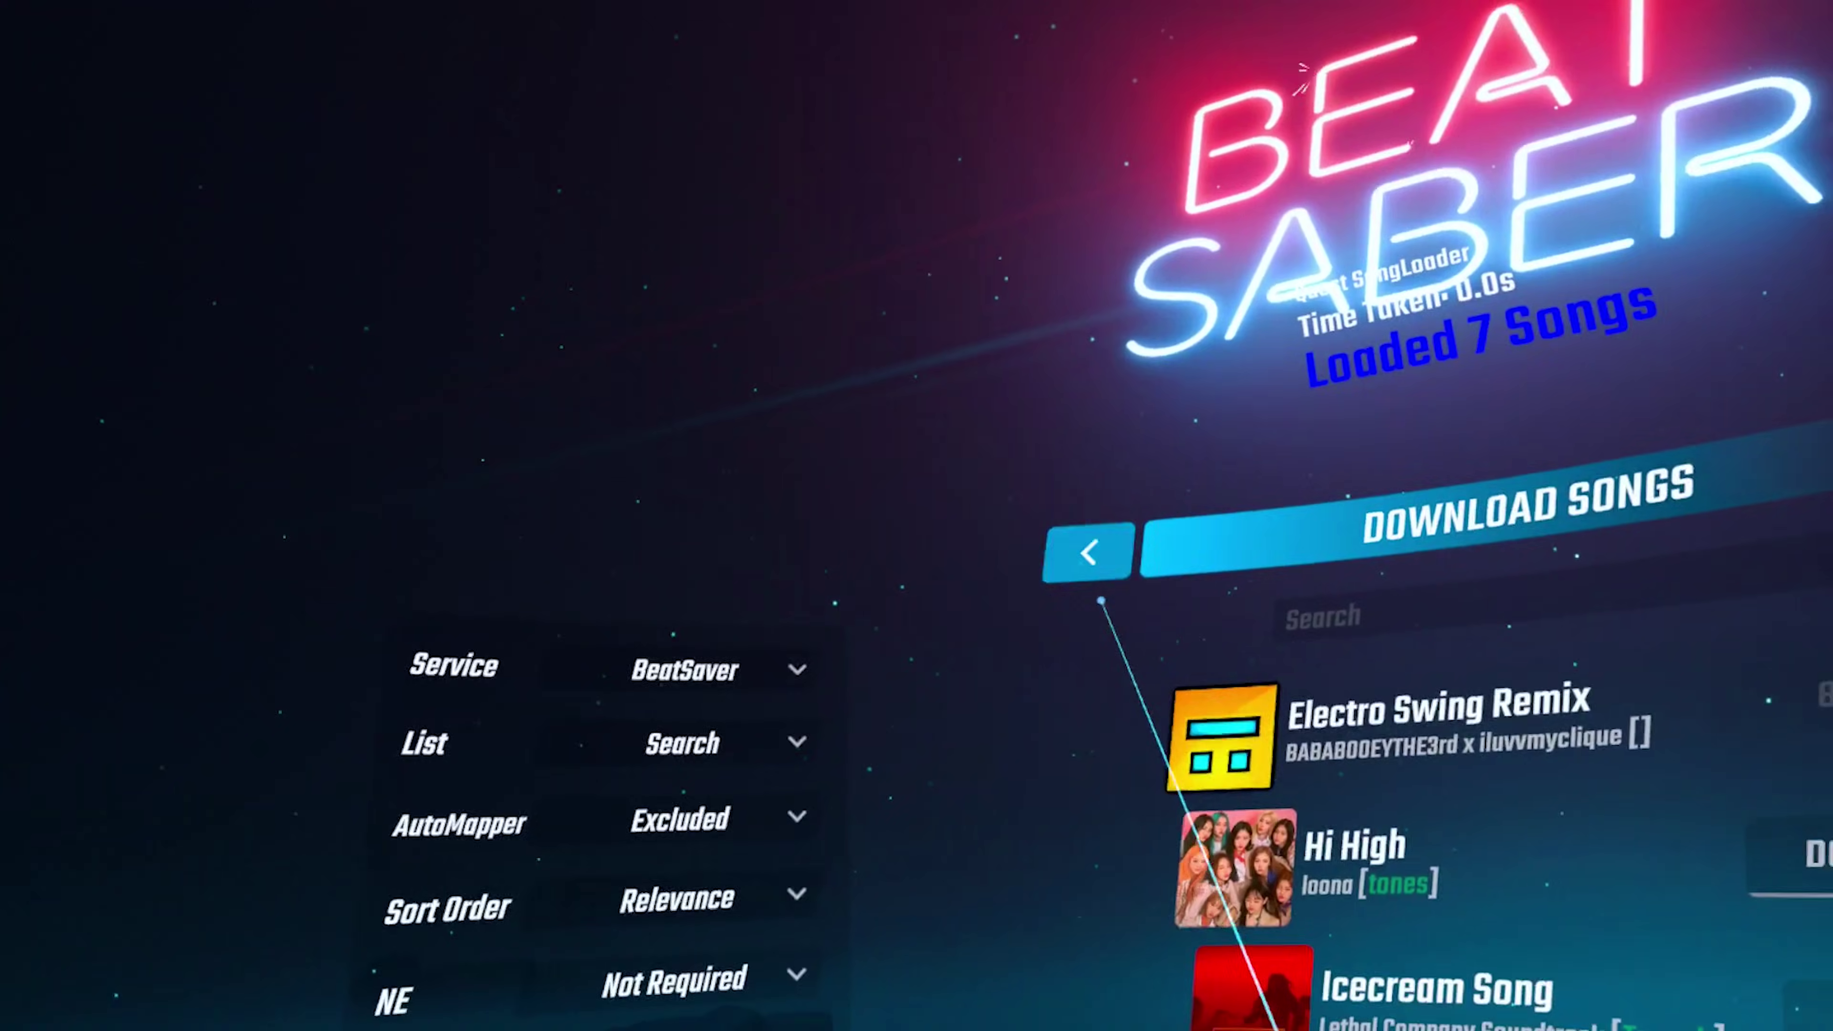
{"action": "left_click", "coordinate": [649, 491]}
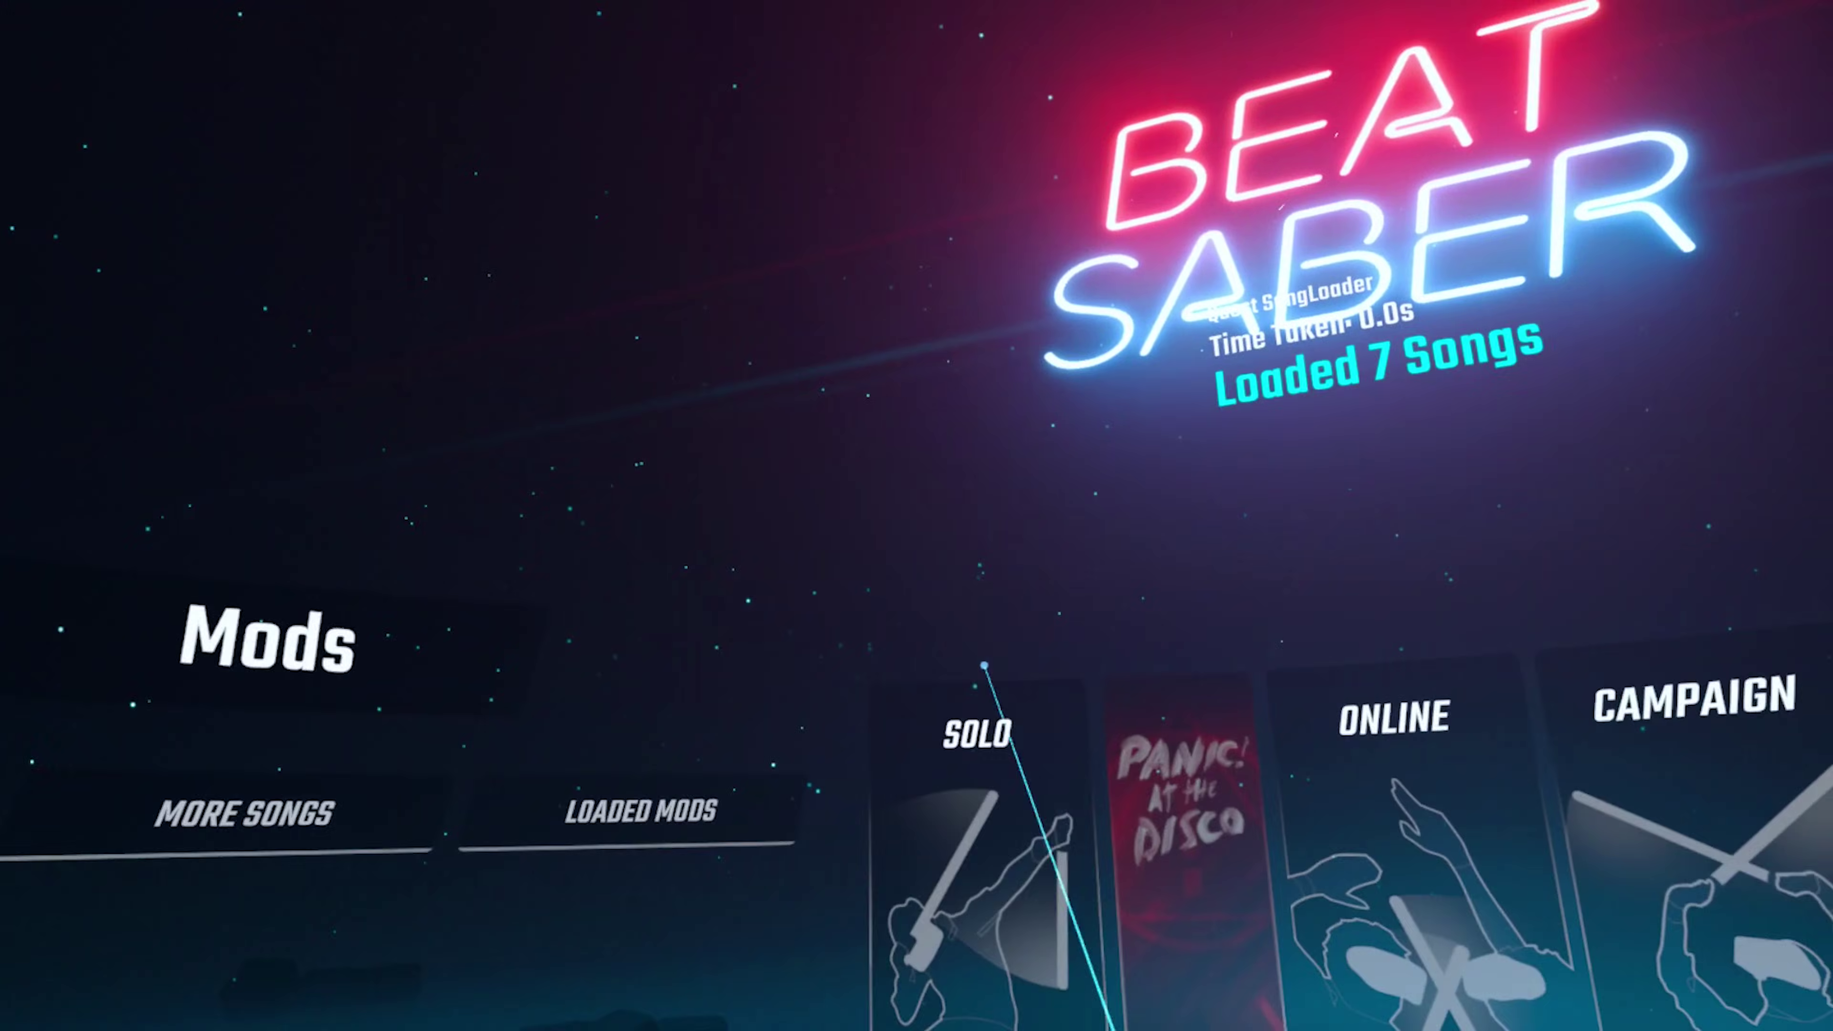
Open Solo to view the 9 downloaded songs under Custom Levels
{"action": "left_click", "coordinate": [728, 798]}
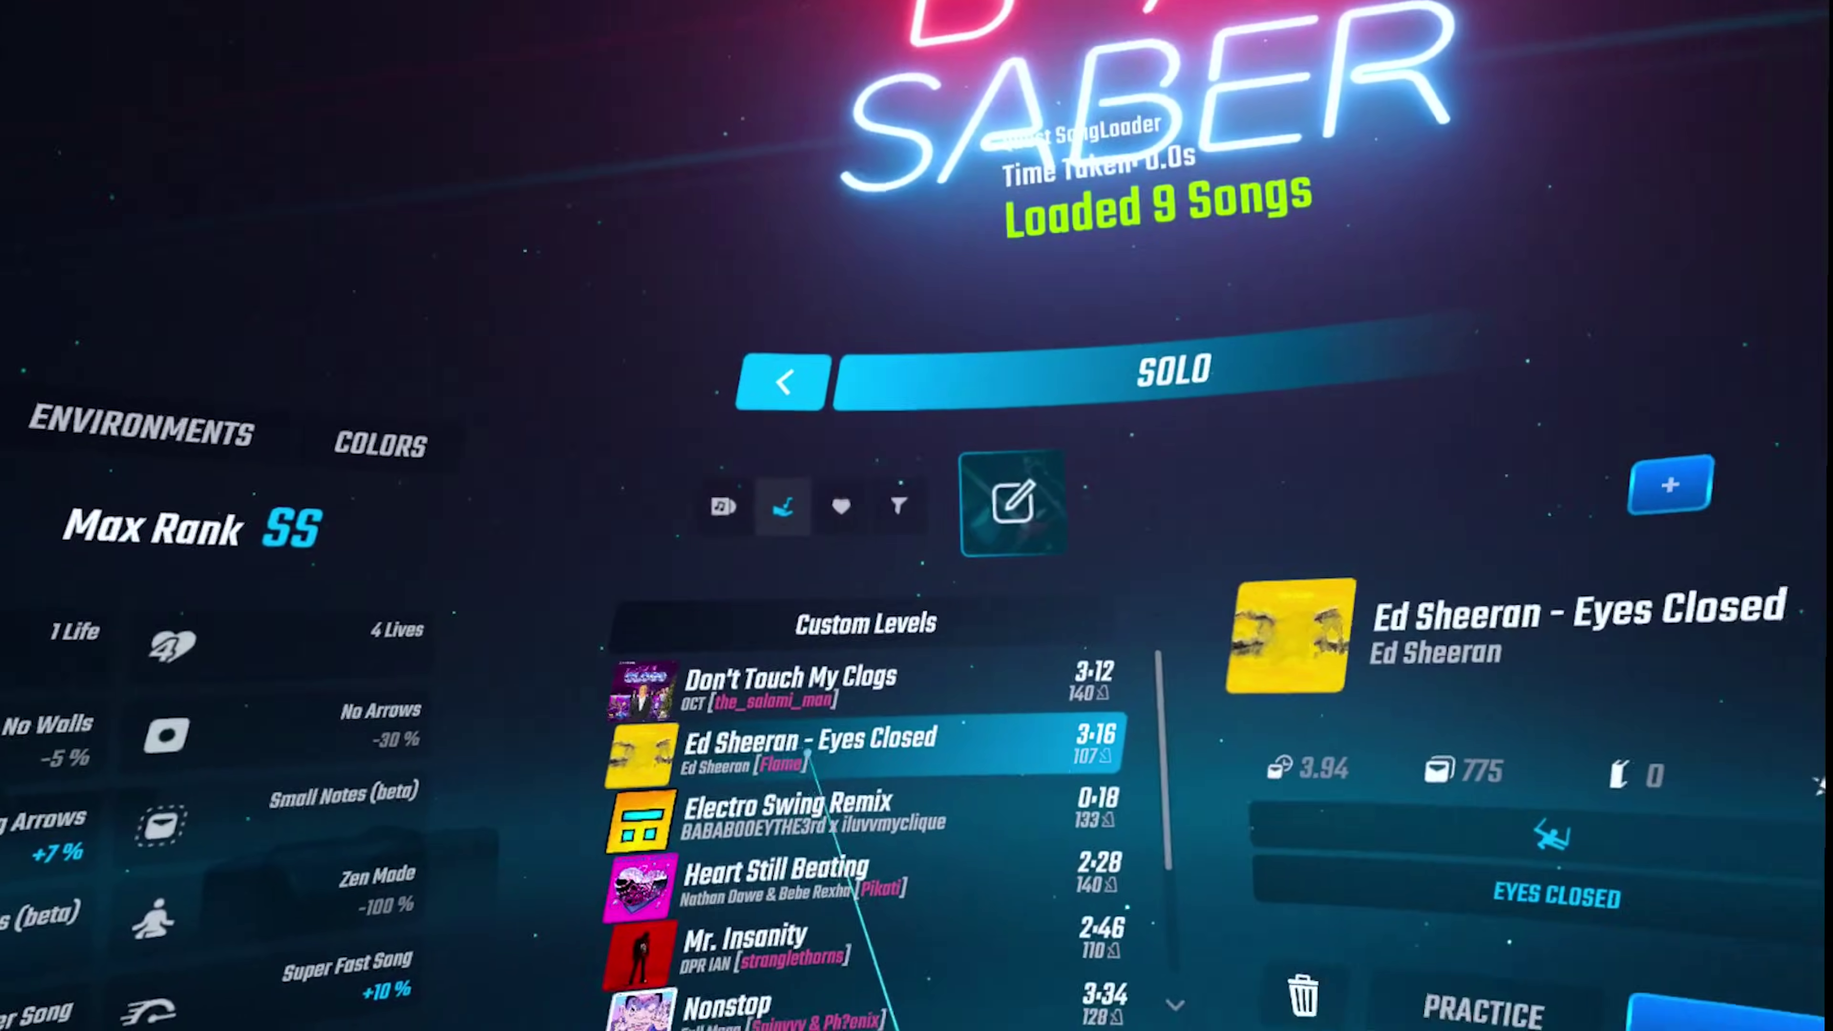